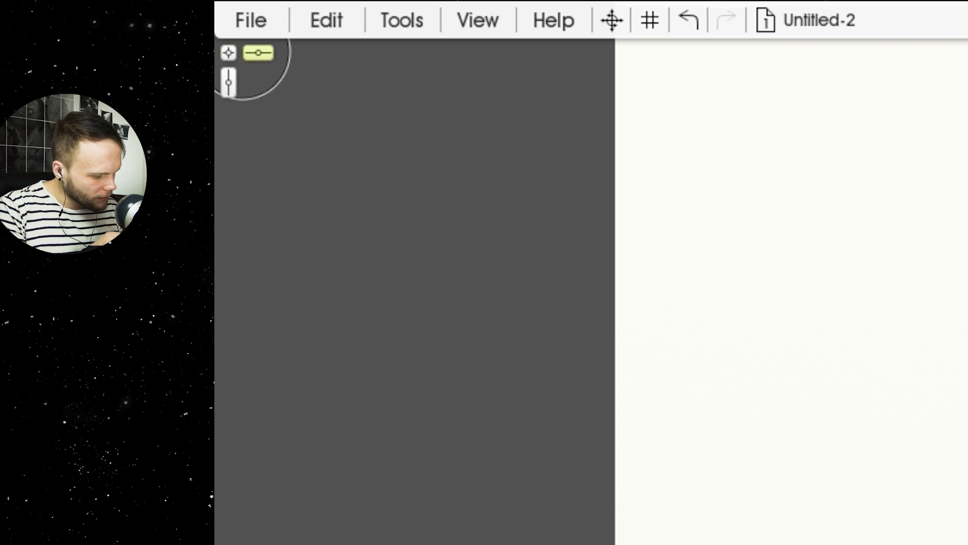
Place a vertical guide at 1322 and a horizontal guide at 1507 on the canvas, and clear all guides
drag(229, 53, 582, 231)
drag(141, 88, 447, 171)
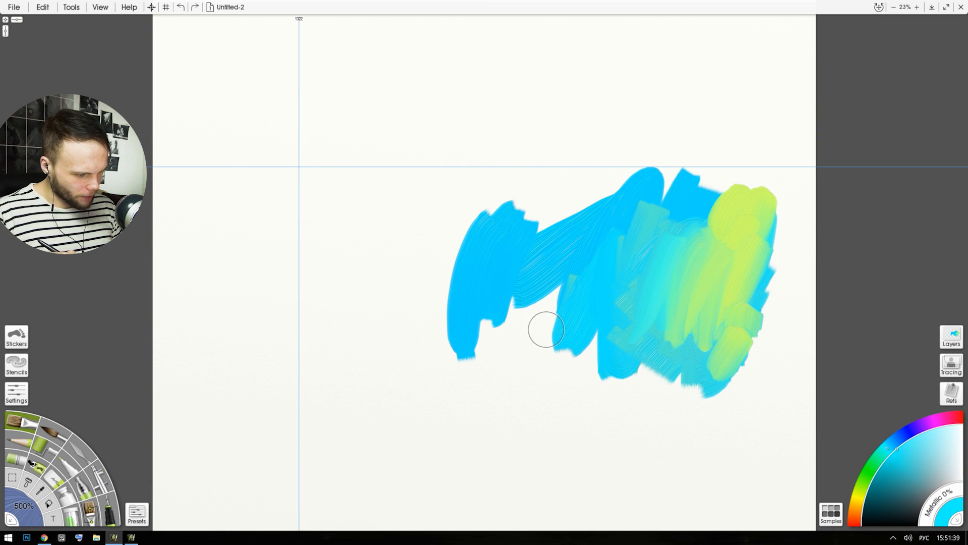
click(71, 7)
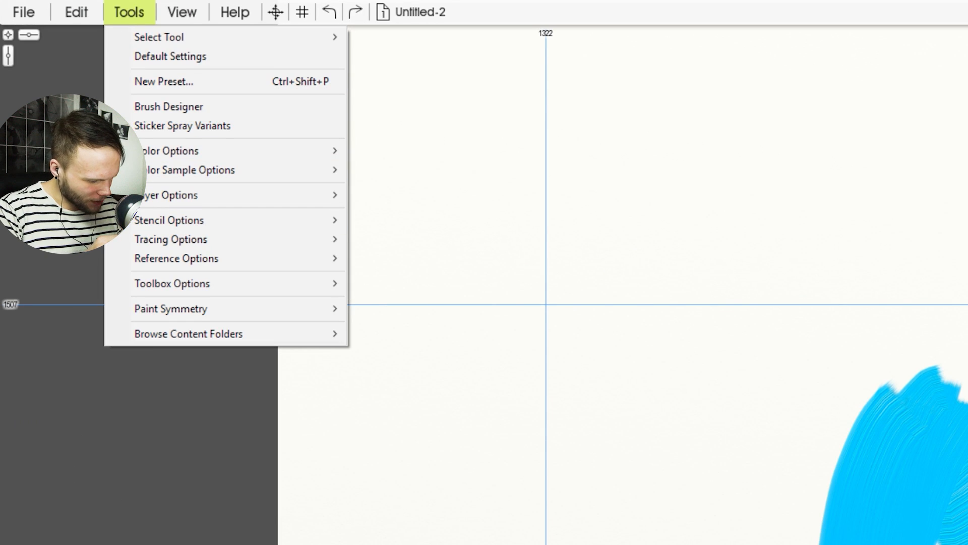
mouse_move(181, 12)
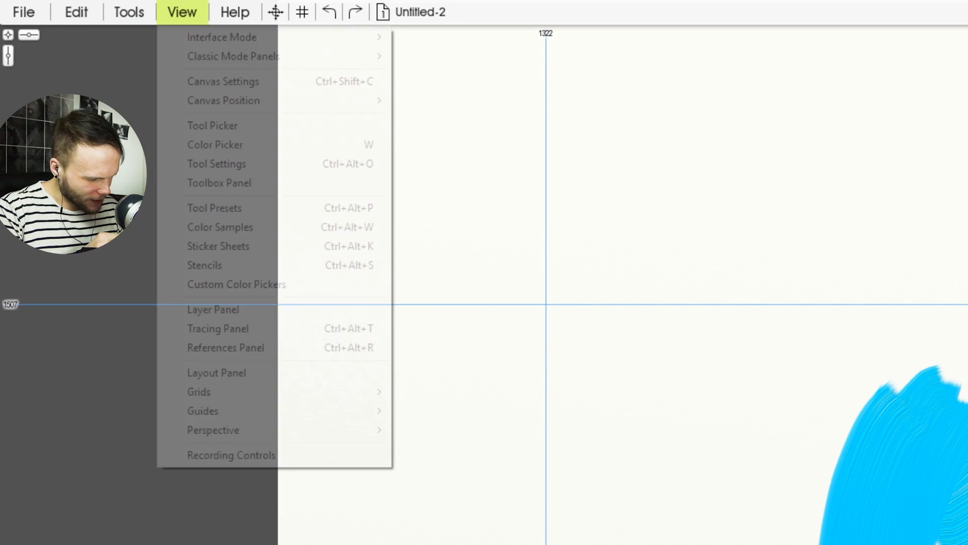
mouse_move(203, 411)
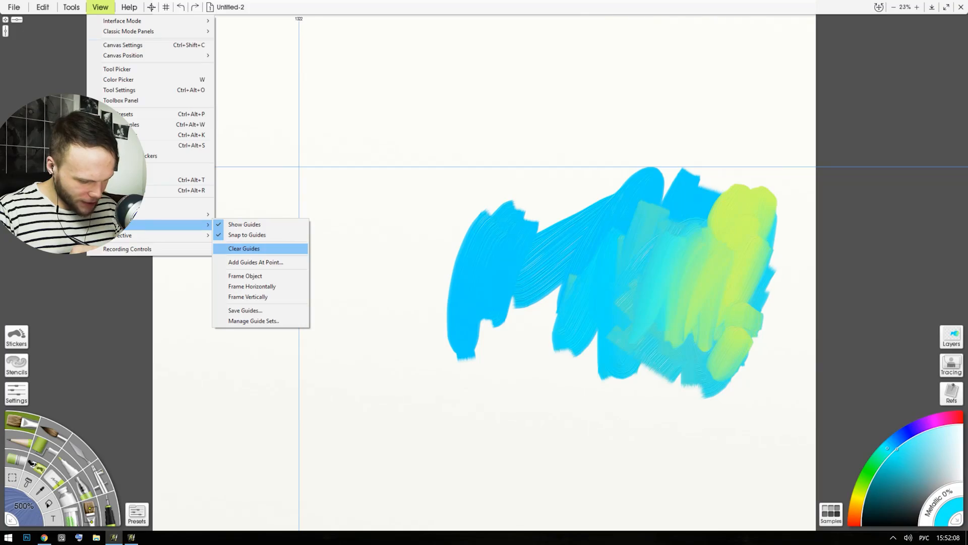
click(244, 248)
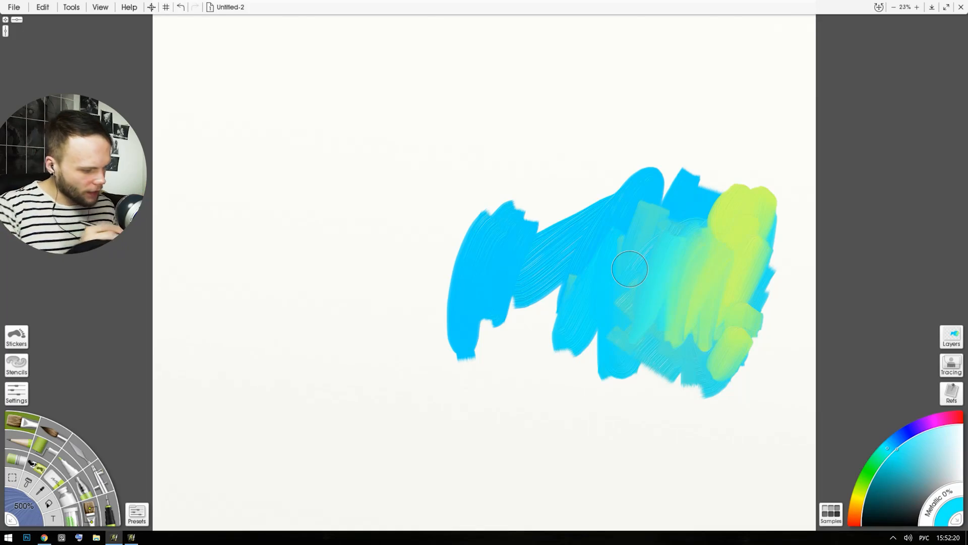
Paint cyan oil brush strokes around the blue area, trying the watercolor brush once beside it
click(290, 25)
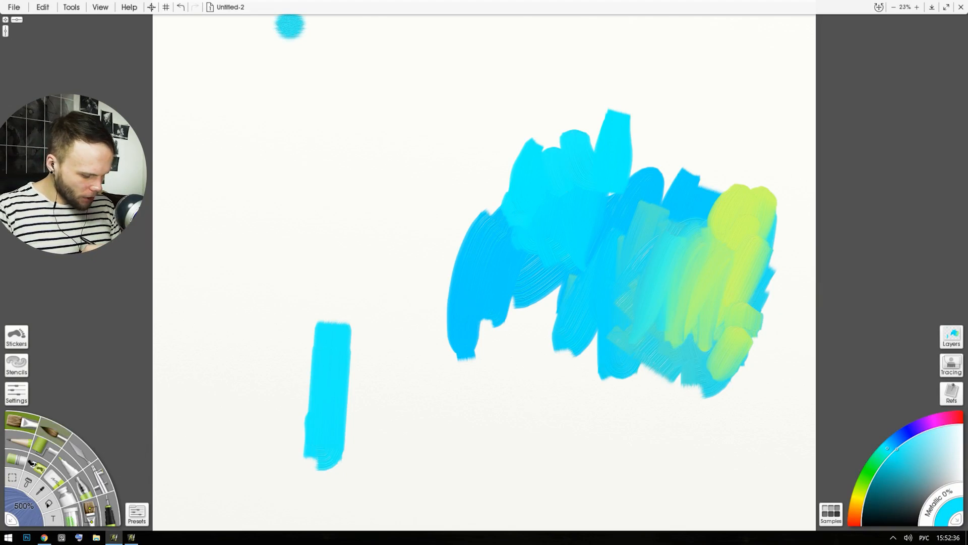
click(52, 429)
drag(423, 250, 437, 185)
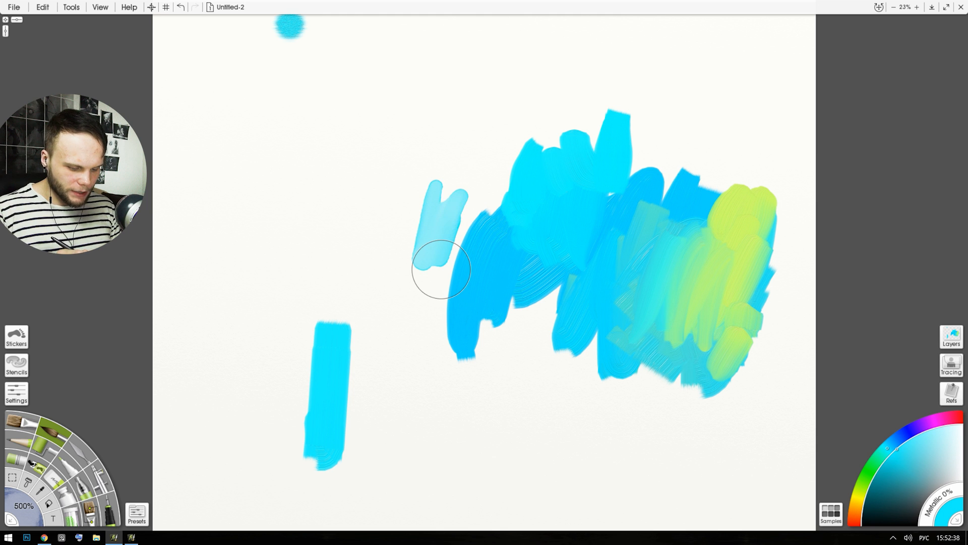
click(21, 422)
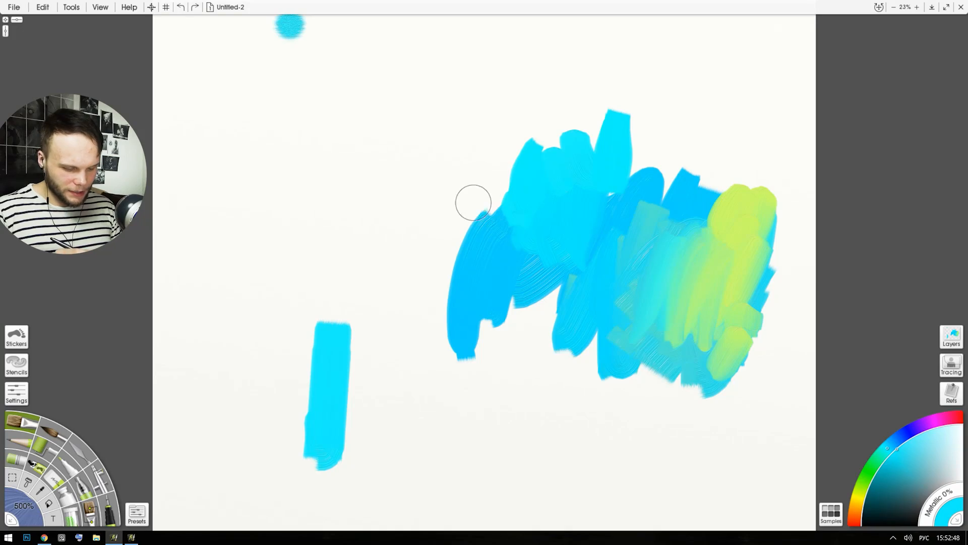
mouse_move(474, 206)
mouse_down()
mouse_move(472, 238)
mouse_move(457, 214)
mouse_move(440, 342)
mouse_up()
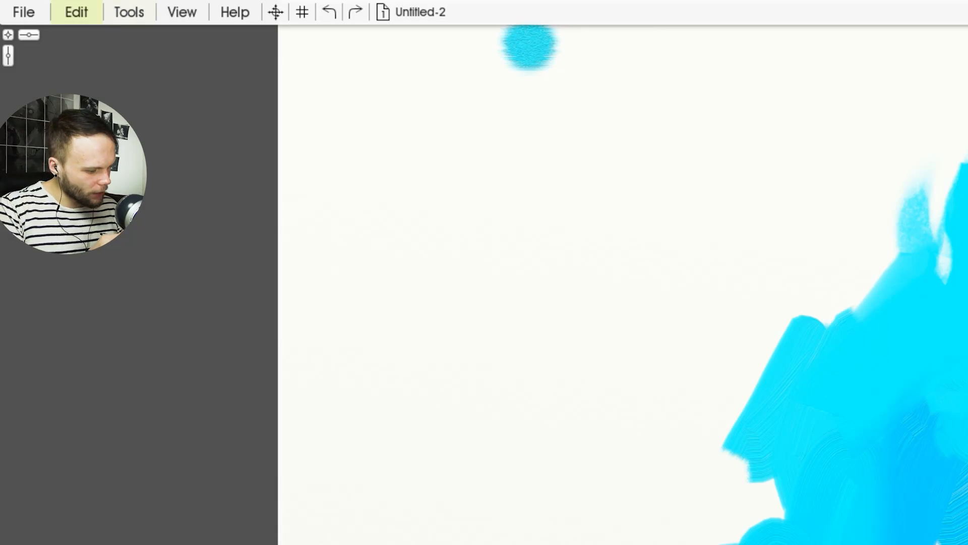
Switch the interface to Docking Mode
click(182, 12)
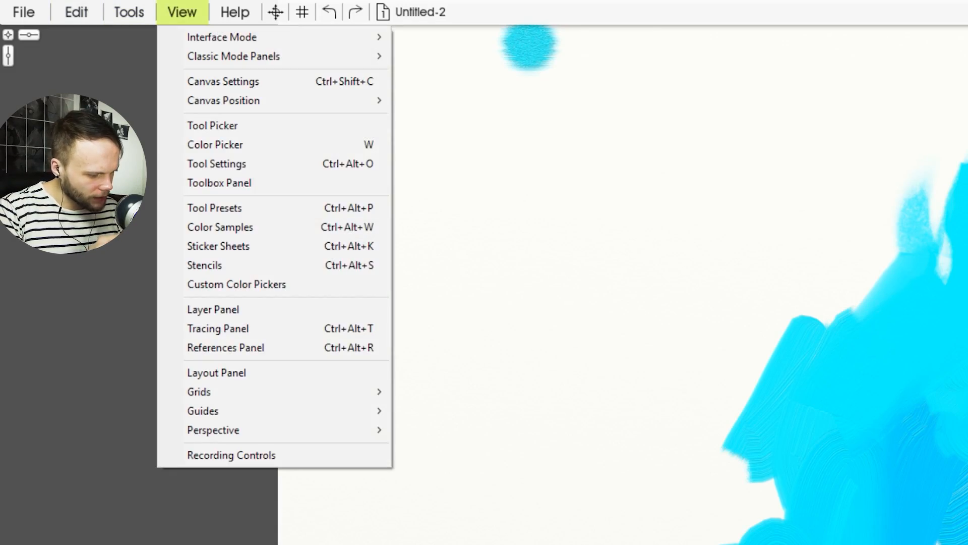
mouse_move(222, 38)
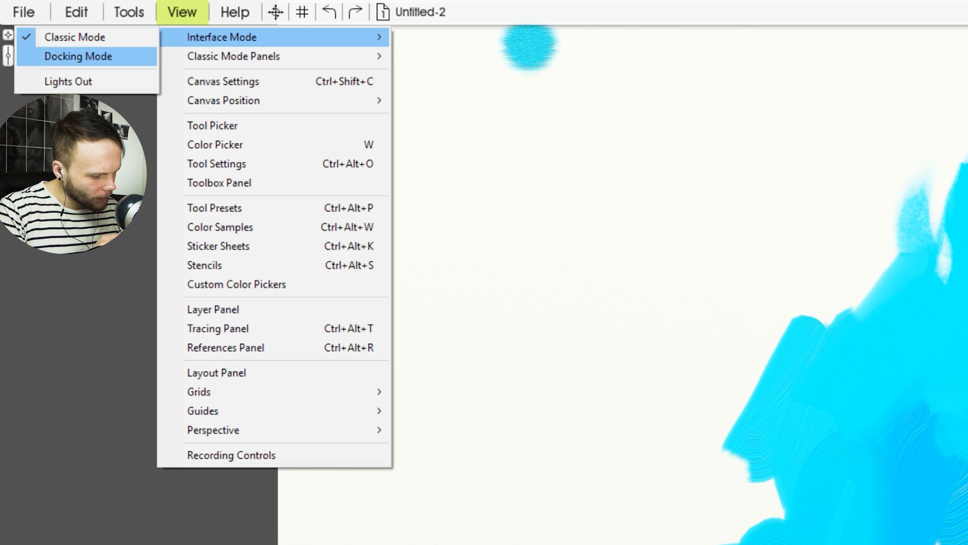
click(79, 56)
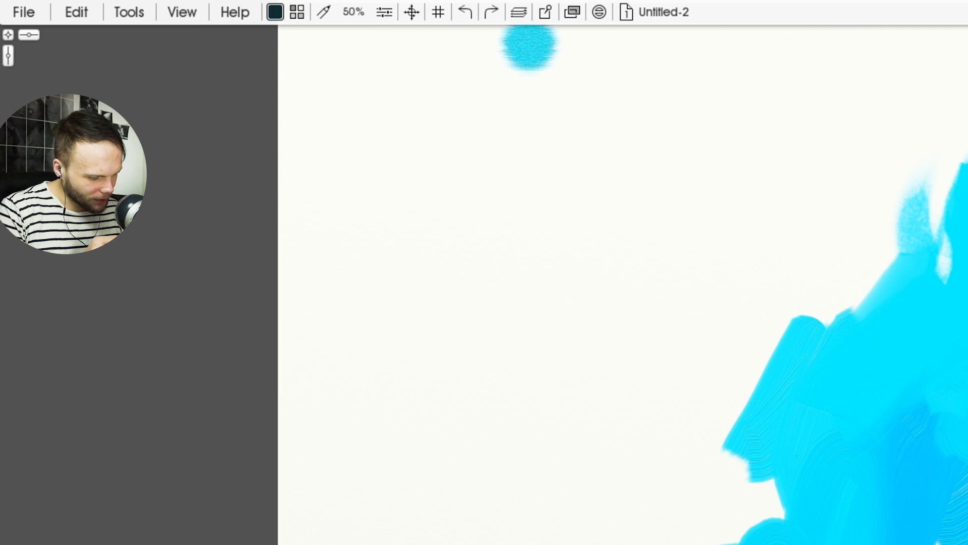
Examine the docking mode's color picker, tool picker and pencil settings
click(275, 12)
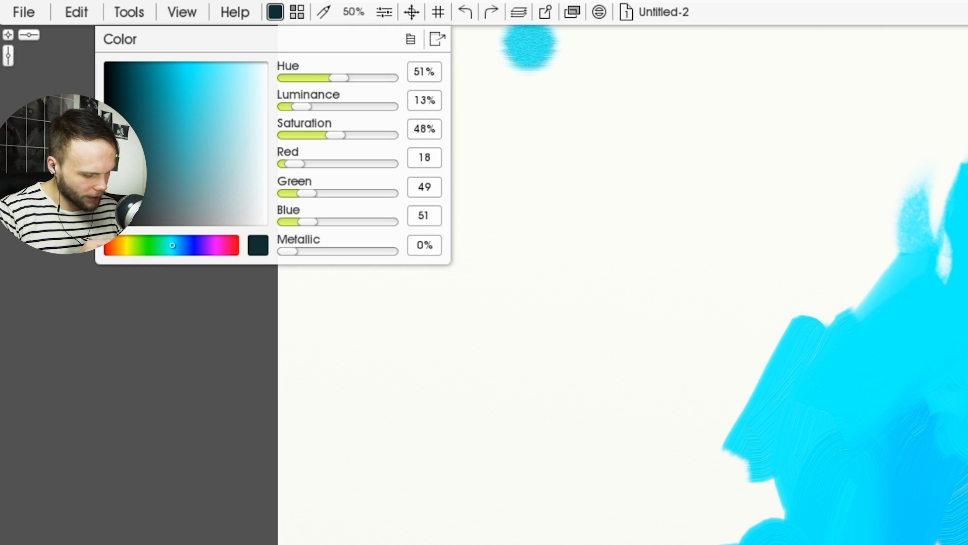
click(165, 485)
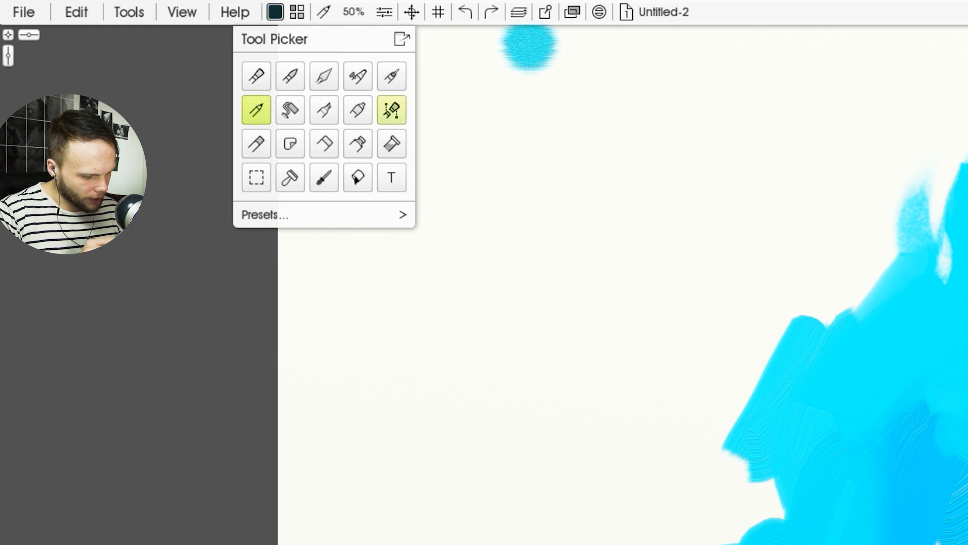
mouse_move(384, 12)
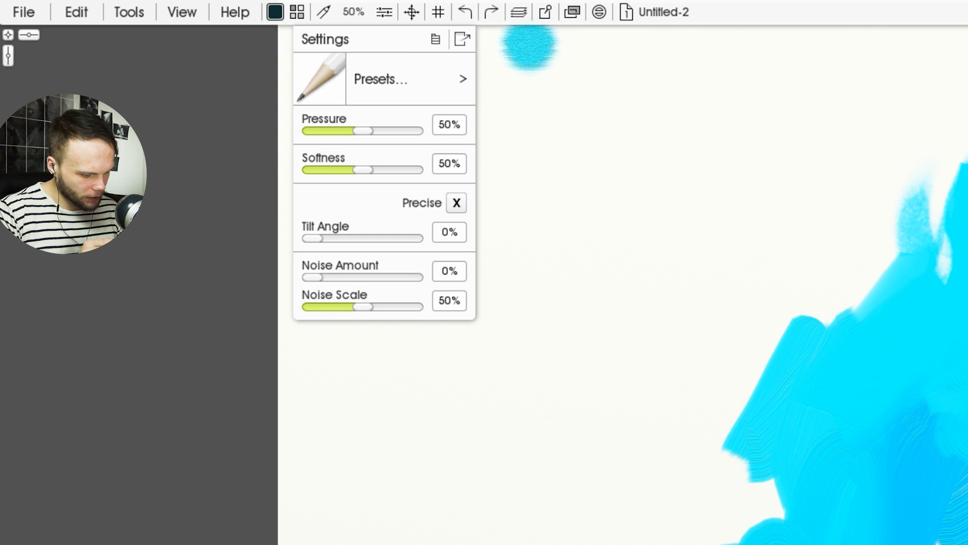
click(384, 12)
Reset the pencil to its default settings
click(76, 12)
mouse_move(129, 12)
click(146, 56)
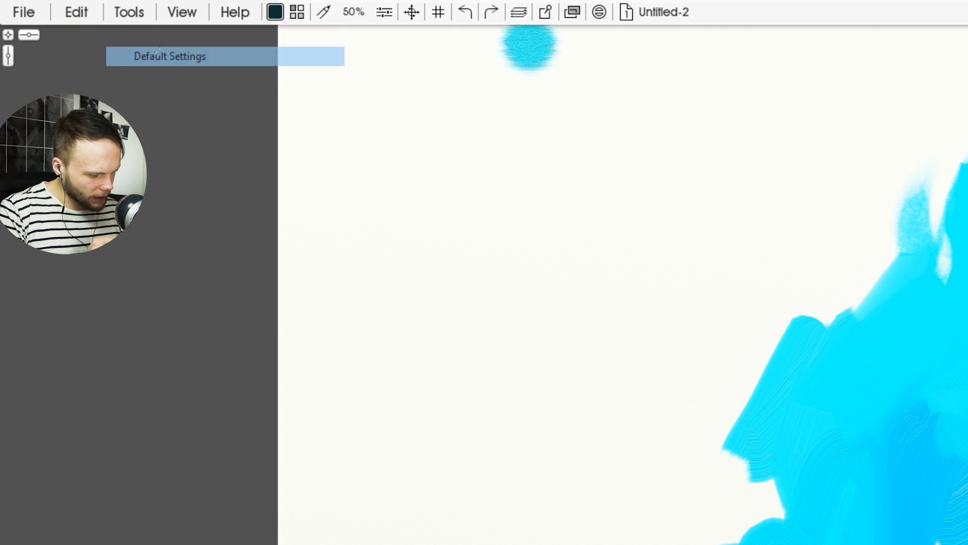
Return the interface to Classic Mode and turn on the Lights Out theme
click(129, 12)
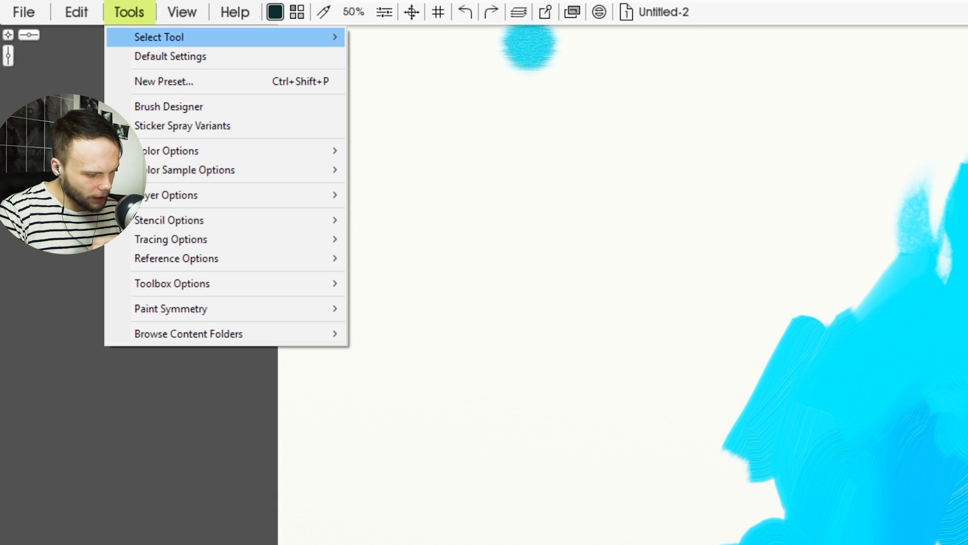
mouse_move(211, 37)
click(75, 35)
click(181, 12)
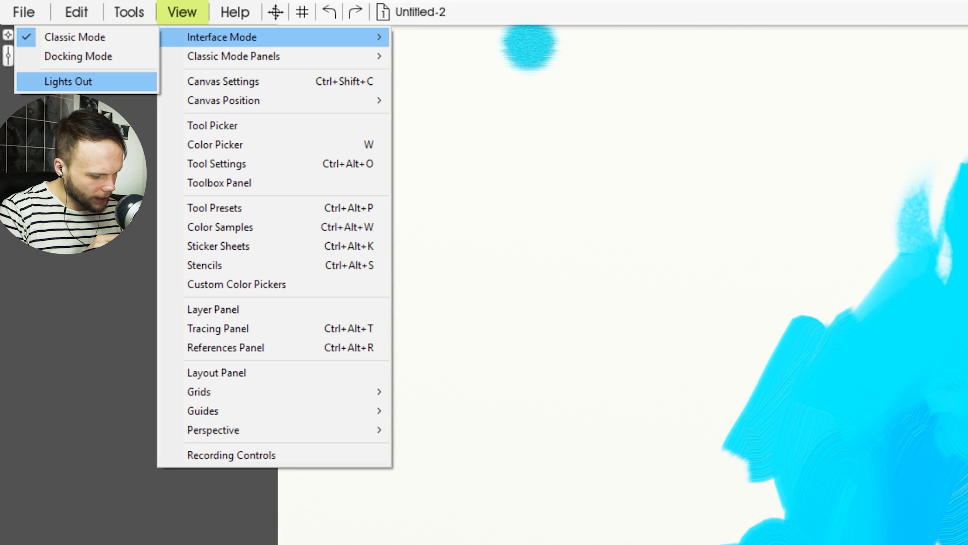
click(83, 80)
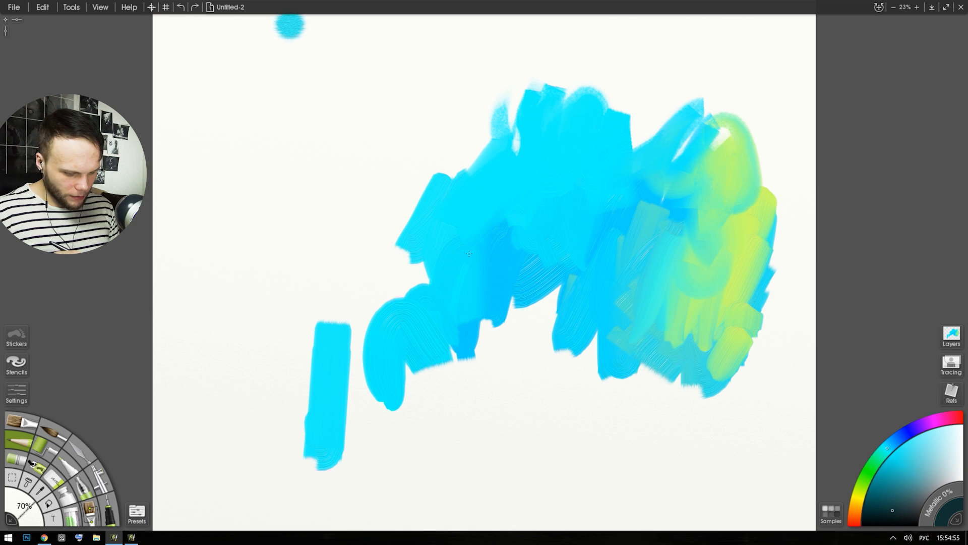
Try freehand pencil strokes near the cyan paint, undoing the first one
mouse_move(417, 154)
mouse_down()
mouse_move(470, 171)
mouse_move(390, 386)
mouse_up()
key(ctrl+z)
mouse_move(504, 162)
mouse_down()
mouse_move(398, 237)
mouse_move(457, 100)
mouse_move(390, 229)
mouse_up()
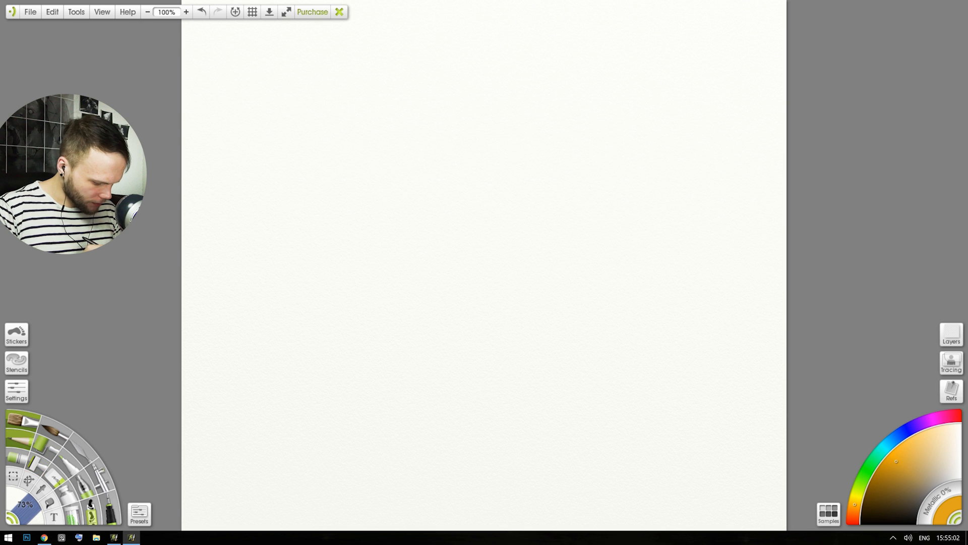
Switch to the other ArtRage window and try freehand pencil loops on its blank canvas, undoing the attempts
drag(366, 151, 421, 138)
key(ctrl+z)
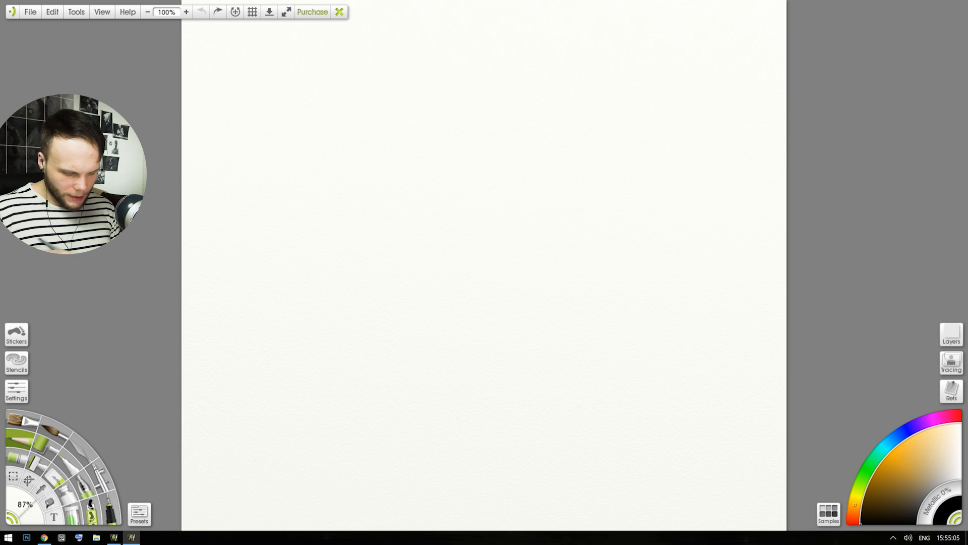
drag(363, 162, 402, 225)
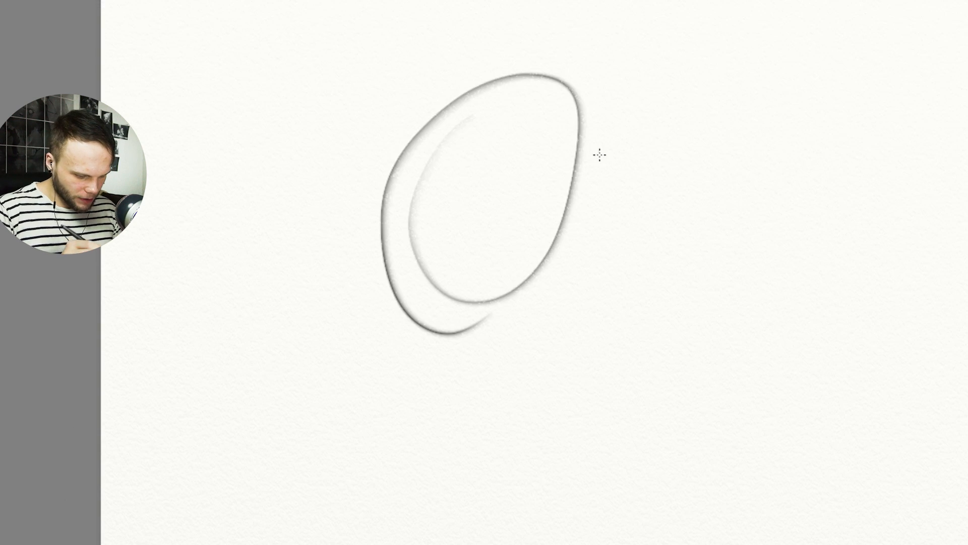
key(ctrl+z)
mouse_move(469, 96)
mouse_down()
mouse_move(447, 277)
mouse_move(511, 327)
mouse_up()
key(ctrl+z)
drag(538, 58, 463, 174)
key(ctrl+z)
mouse_move(363, 193)
mouse_down()
mouse_move(576, 54)
mouse_move(620, 144)
mouse_up()
key(ctrl+z)
mouse_move(532, 44)
mouse_down()
mouse_move(455, 58)
mouse_move(383, 96)
mouse_up()
key(ctrl+z)
mouse_move(464, 28)
mouse_down()
mouse_move(434, 43)
mouse_move(504, 14)
mouse_up()
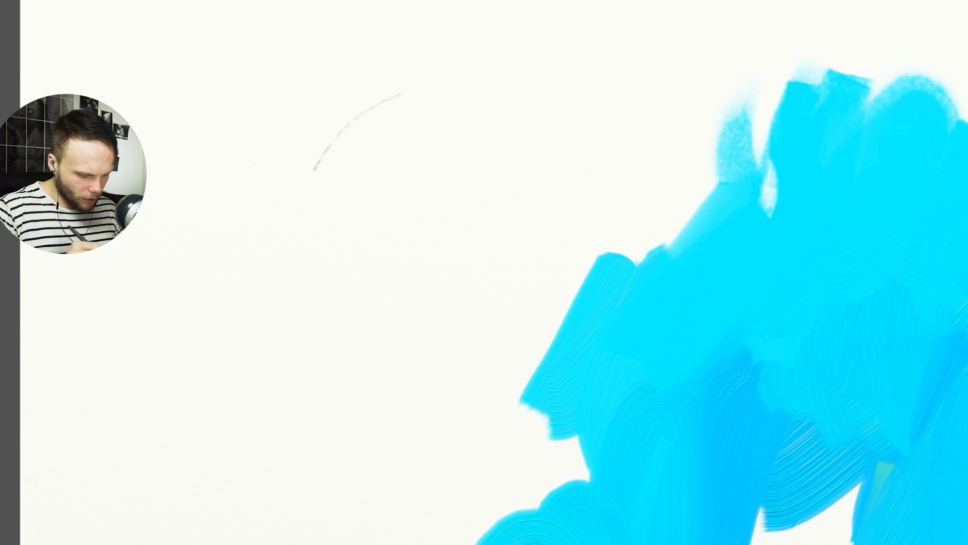
Return to the Untitled-2 painting and draw a thin diagonal pencil line beside the cyan paint, undoing the other attempts
mouse_move(314, 170)
mouse_down()
mouse_move(400, 94)
mouse_move(605, 97)
mouse_move(398, 86)
mouse_up()
key(ctrl+z)
key(ctrl+z)
mouse_move(369, 253)
mouse_down()
mouse_move(474, 209)
mouse_move(617, 189)
mouse_up()
key(ctrl+z)
drag(409, 258, 675, 141)
drag(443, 268, 665, 185)
key(ctrl+z)
drag(446, 270, 715, 162)
key(ctrl+z)
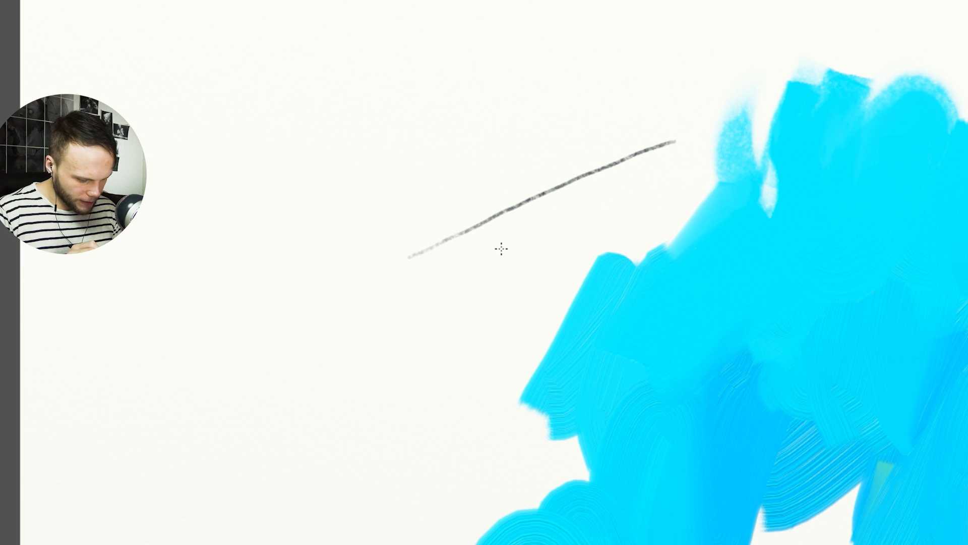
Draw alternating broad shaded and thin dark pencil strokes below the diagonal line and over the cyan paint
drag(399, 281, 616, 200)
drag(479, 284, 654, 203)
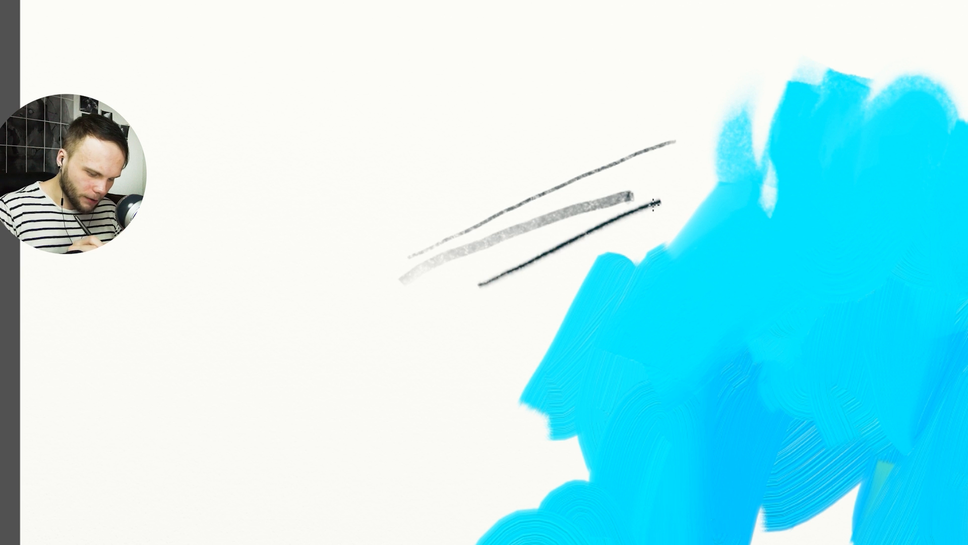
drag(463, 306, 689, 209)
drag(479, 316, 628, 259)
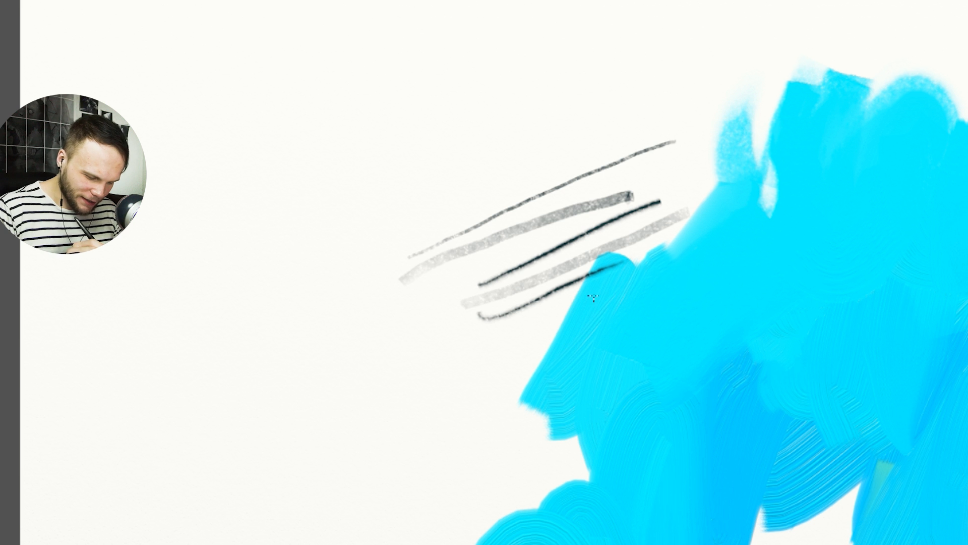
drag(562, 295, 539, 381)
drag(563, 342, 655, 248)
drag(617, 391, 696, 245)
drag(701, 57, 655, 154)
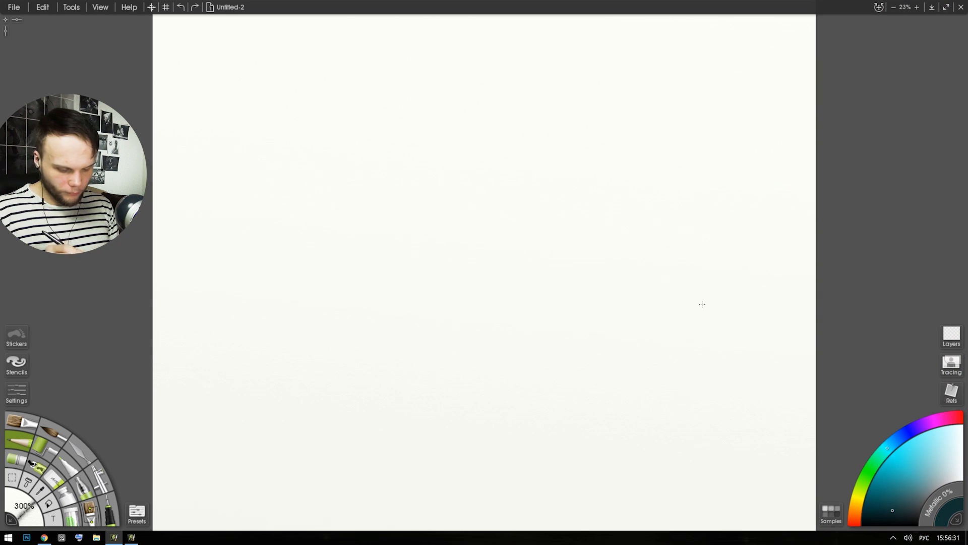
Draw one large freehand pencil circle filling the blank canvas, undoing each attempt before the final one
drag(396, 147, 644, 319)
key(ctrl+z)
drag(350, 105, 274, 186)
key(ctrl+z)
mouse_move(301, 130)
mouse_down()
mouse_move(426, 67)
mouse_move(291, 154)
mouse_move(287, 316)
mouse_move(595, 152)
mouse_move(266, 282)
mouse_up()
key(ctrl+z)
mouse_move(464, 77)
mouse_down()
mouse_move(380, 426)
mouse_move(557, 101)
mouse_move(401, 77)
mouse_up()
key(ctrl+z)
key(ctrl+z)
drag(250, 192, 254, 215)
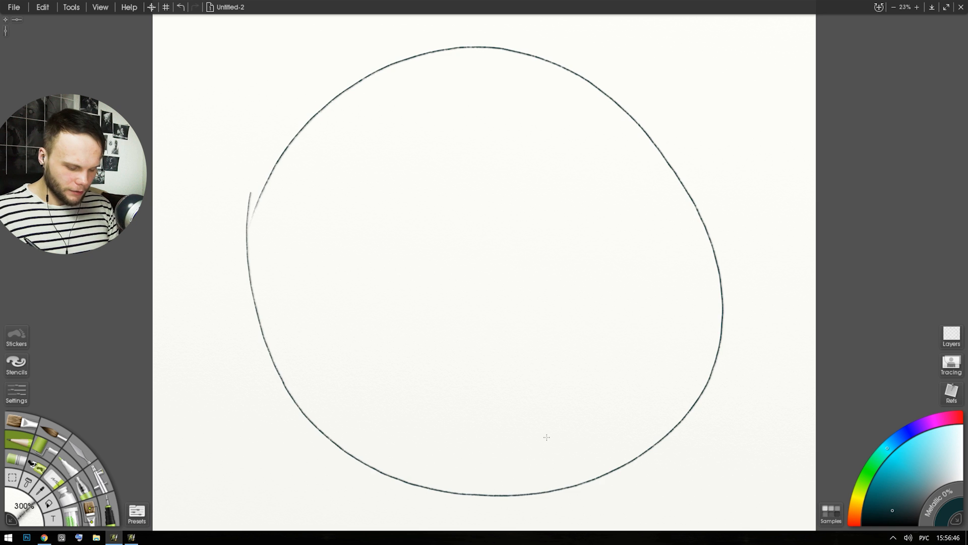
key(ctrl+z)
mouse_move(379, 61)
mouse_down()
mouse_move(552, 477)
mouse_move(390, 59)
mouse_up()
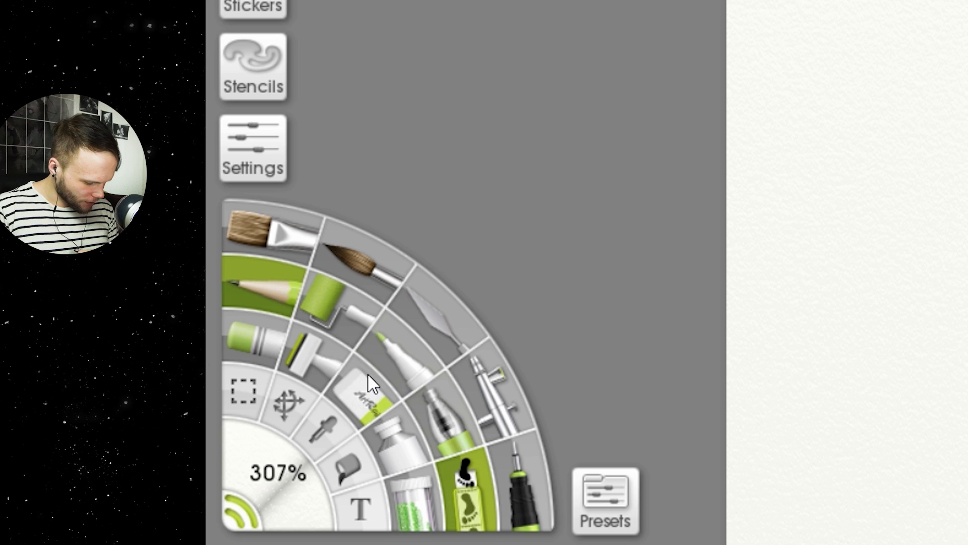
Select the Custom Brush tool and show its presets, moving the presets window aside
click(309, 356)
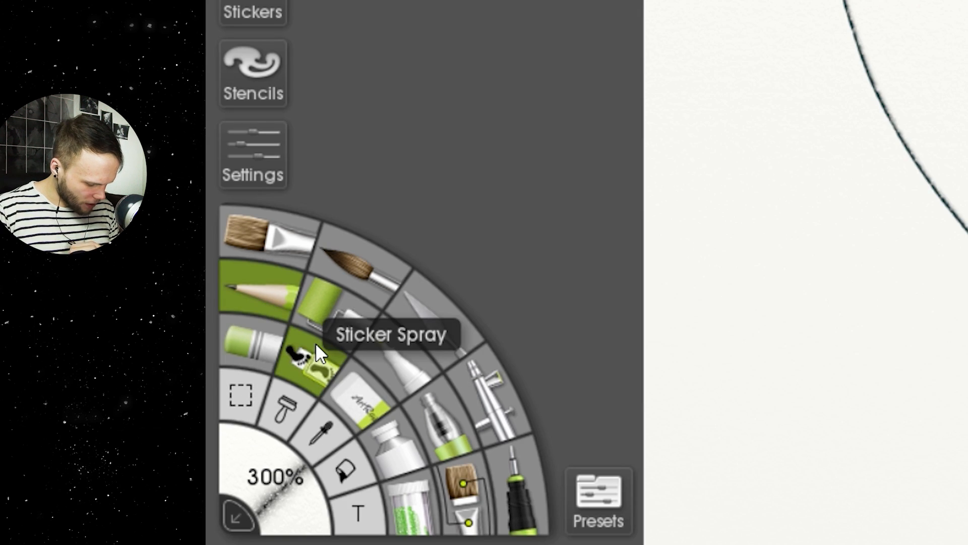
click(469, 485)
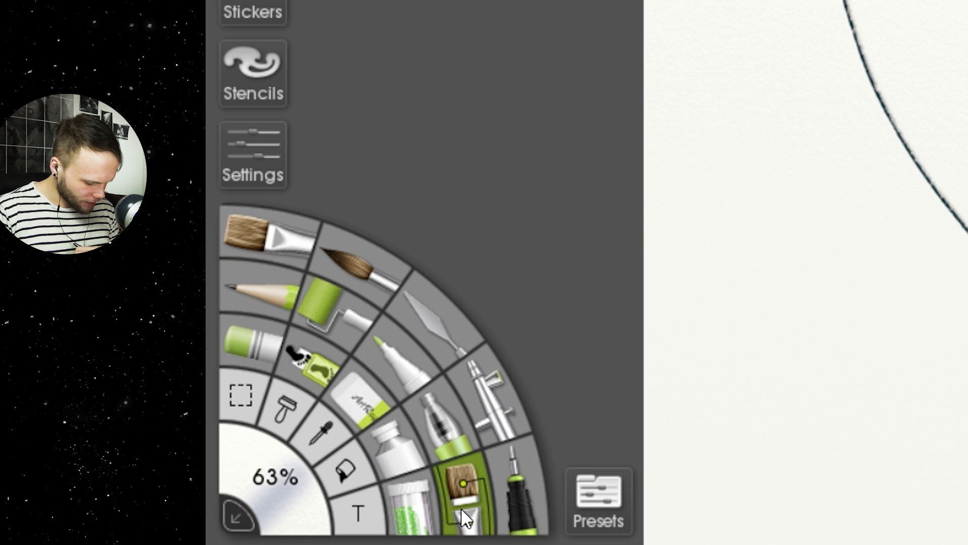
click(594, 520)
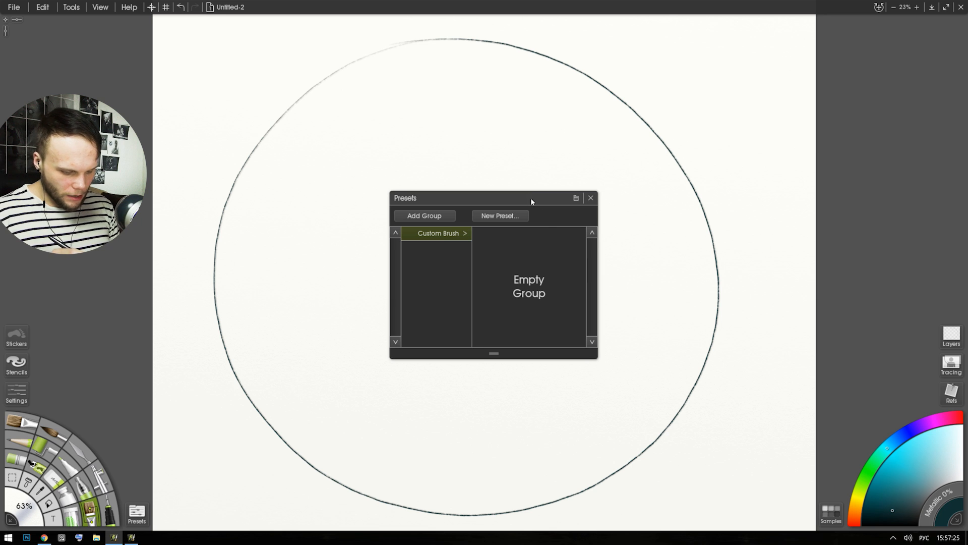
drag(531, 201, 434, 130)
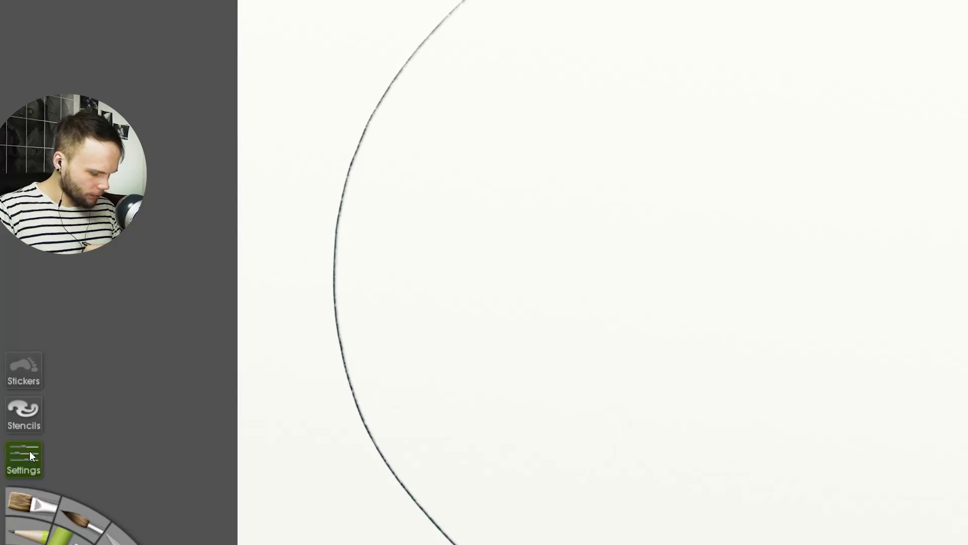
Show the Custom Brush settings over the canvas and test short strokes inside the circle, undoing each one
click(30, 452)
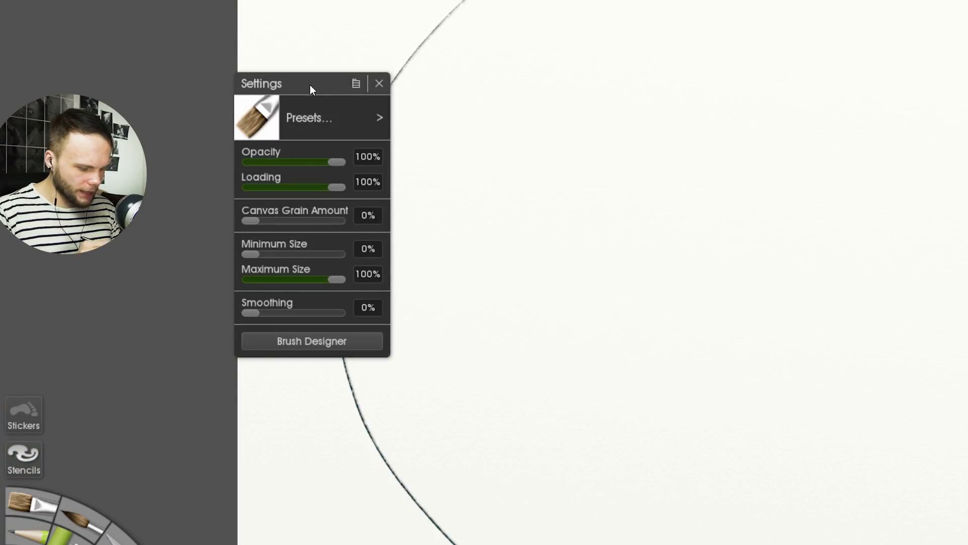
drag(309, 89, 561, 52)
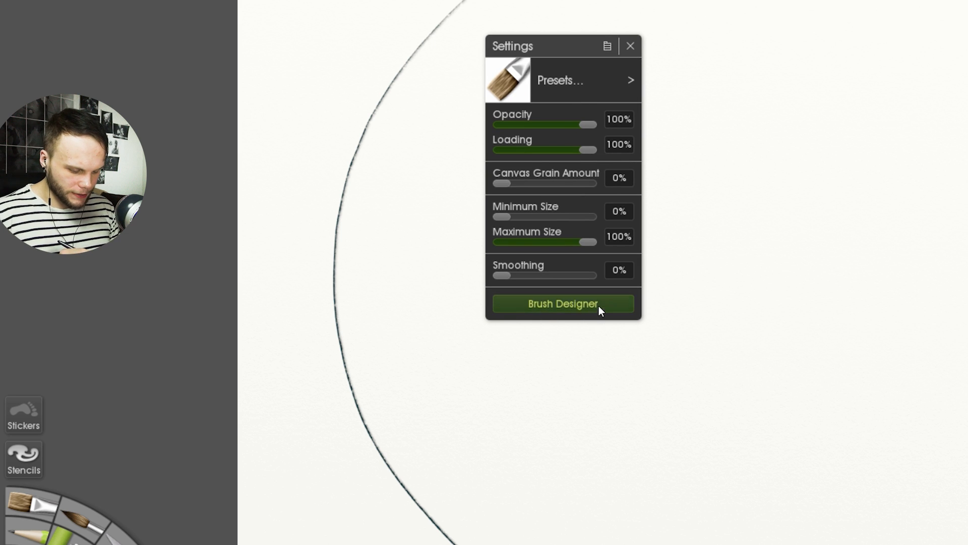
drag(551, 255, 638, 318)
key(ctrl+z)
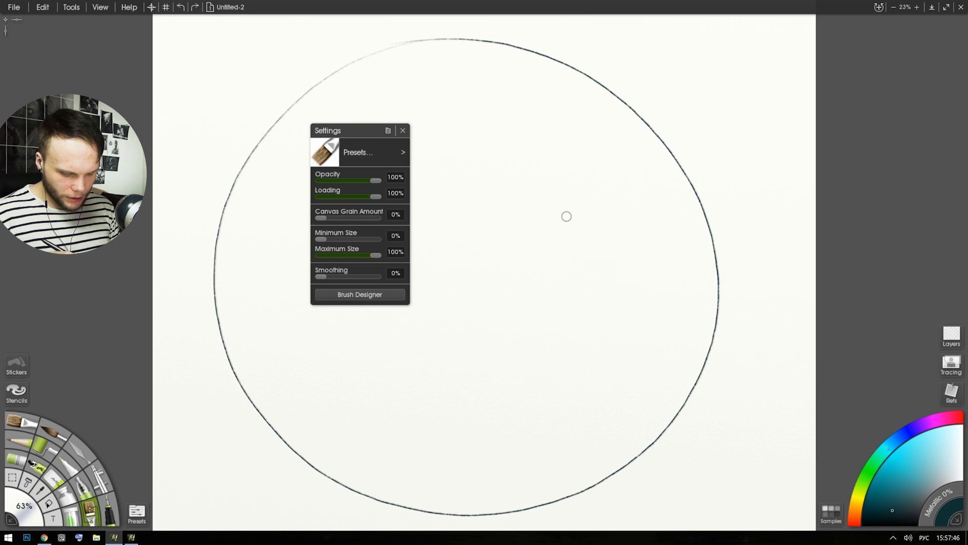
drag(562, 222, 580, 221)
key(ctrl+z)
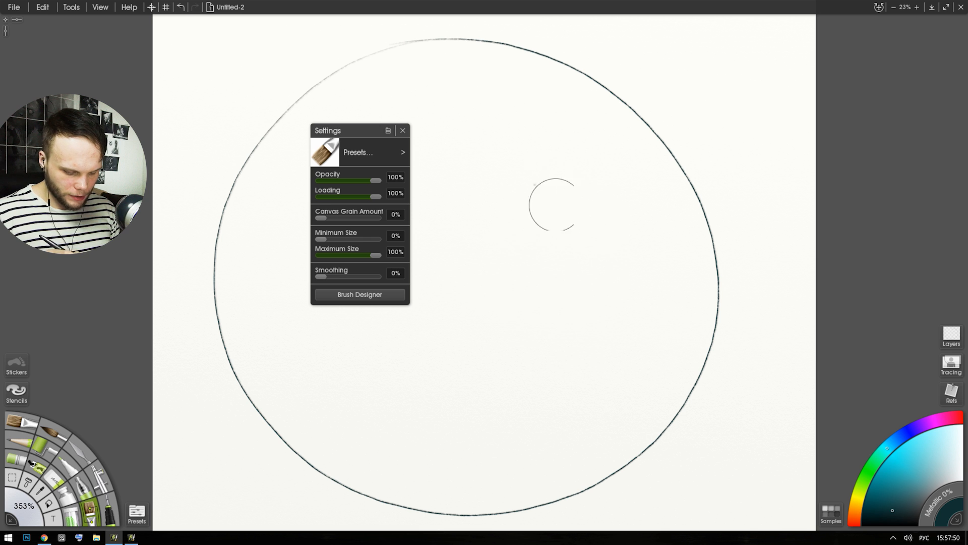
Set the canvas grain amount to 100% and the minimum size to 73%, testing the brush inside the circle
mouse_move(543, 191)
mouse_down()
mouse_move(496, 228)
mouse_move(541, 318)
mouse_move(619, 181)
mouse_up()
drag(321, 218, 376, 218)
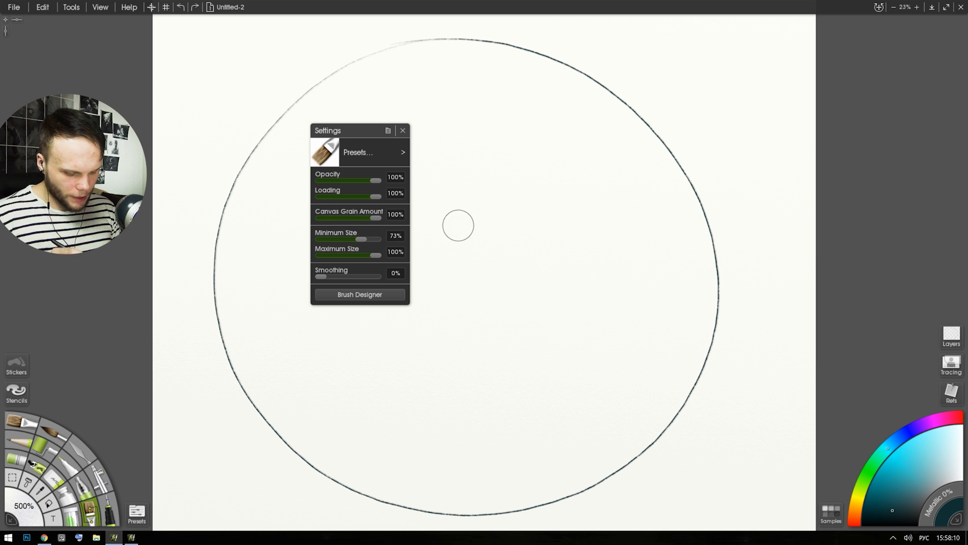
mouse_move(551, 182)
mouse_down()
mouse_move(565, 241)
mouse_move(597, 206)
mouse_move(594, 327)
mouse_up()
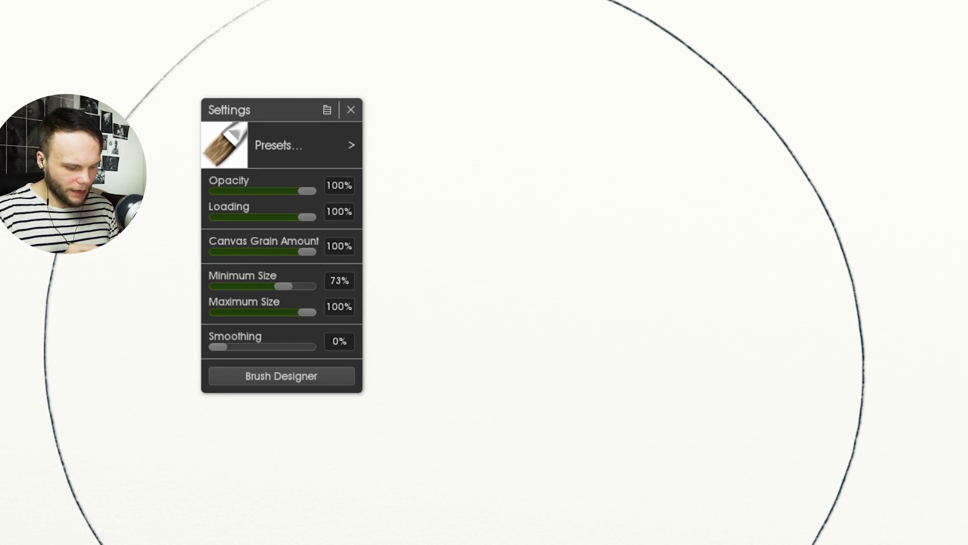
mouse_move(620, 187)
mouse_down()
mouse_move(634, 171)
mouse_move(638, 195)
mouse_move(680, 208)
mouse_move(643, 404)
mouse_up()
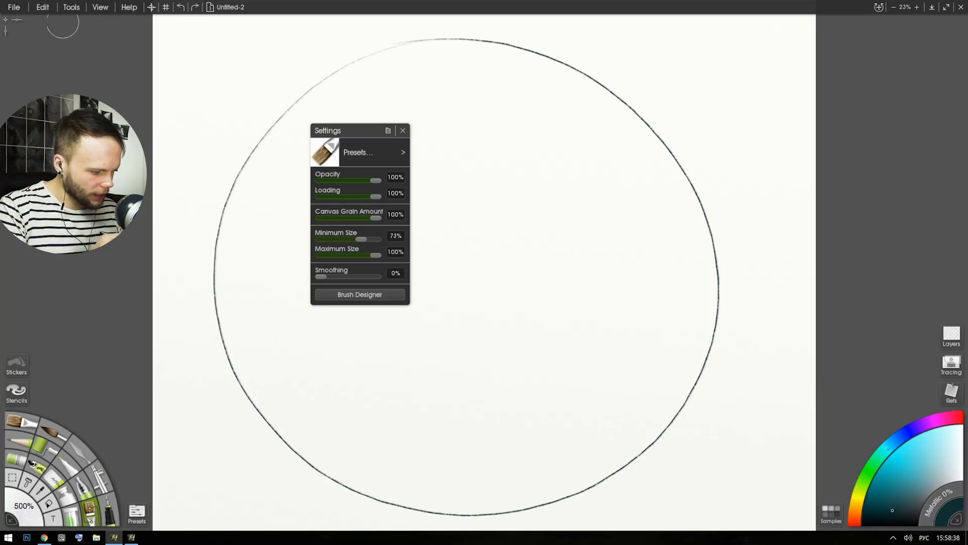
Change the canvas grain to Coarse Canvas from the Canvases group in the canvas settings
click(84, 9)
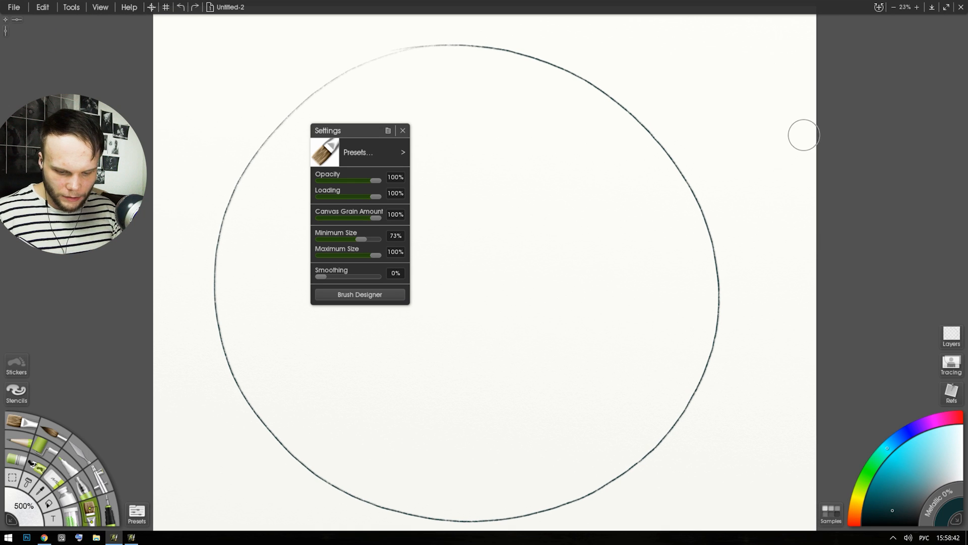
right_click(790, 153)
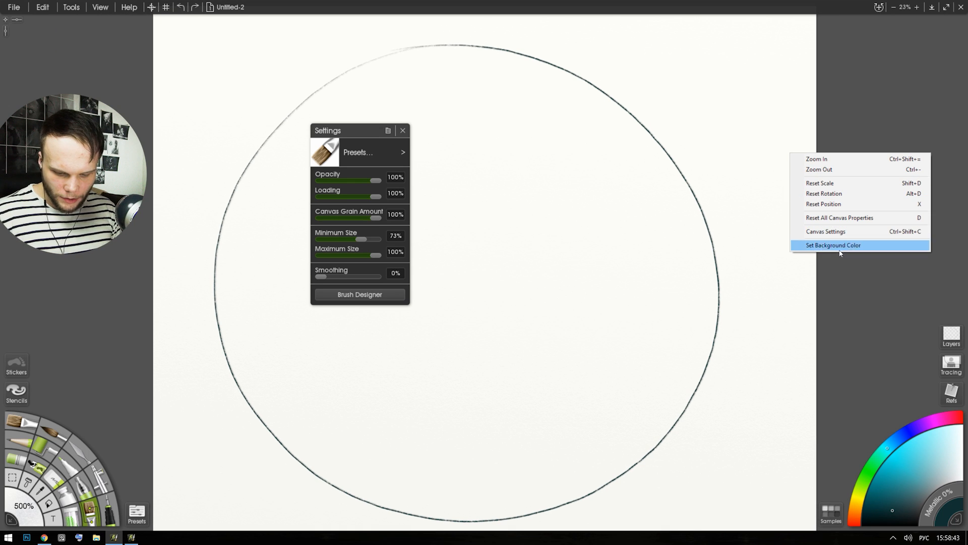
click(846, 236)
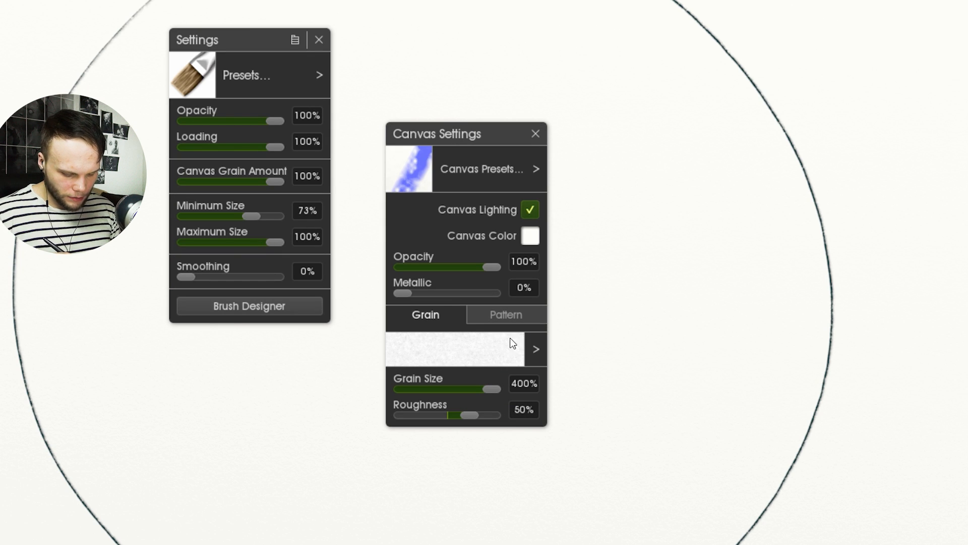
click(536, 348)
click(594, 364)
mouse_move(623, 255)
mouse_down()
mouse_move(625, 310)
mouse_move(623, 254)
mouse_up()
click(584, 236)
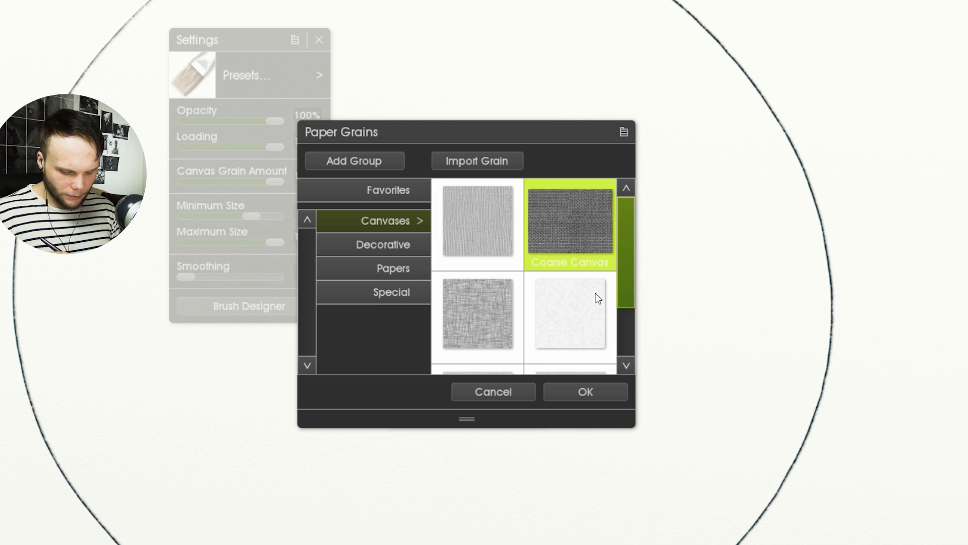
click(572, 249)
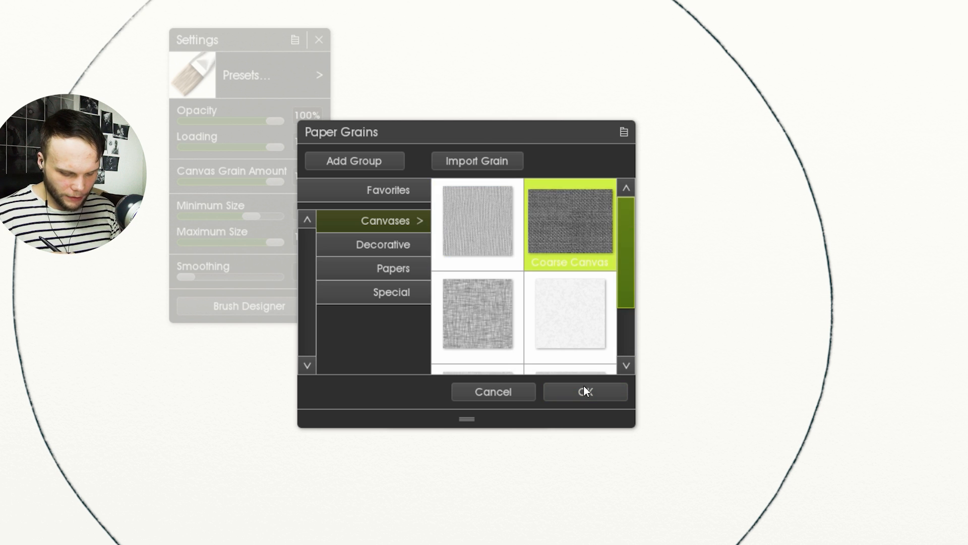
click(584, 390)
Paint a textured diagonal patch inside the circle and a softer zigzag patch beside it with the canvas grain amount at 46%
drag(497, 267, 495, 371)
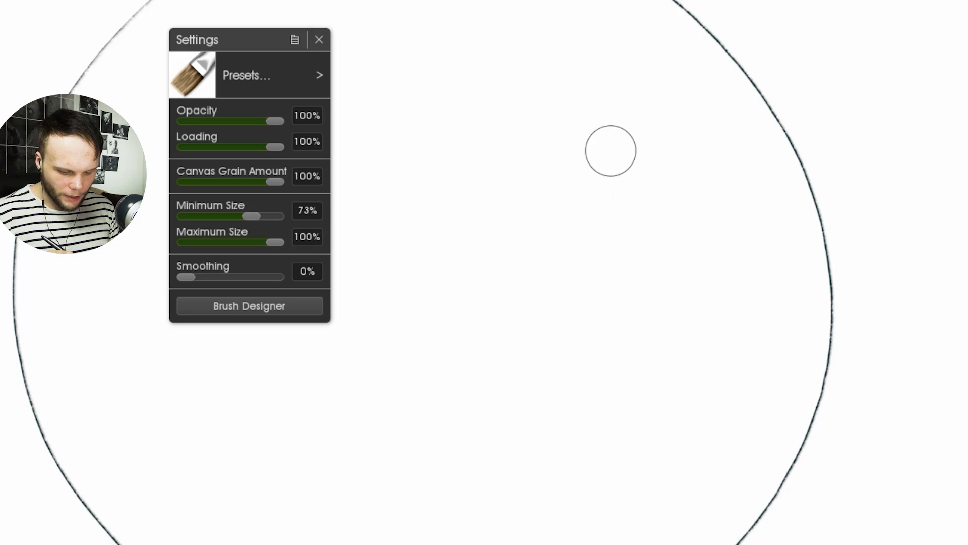
mouse_move(540, 270)
mouse_down()
mouse_move(624, 146)
mouse_move(584, 276)
mouse_move(633, 359)
mouse_move(626, 280)
mouse_up()
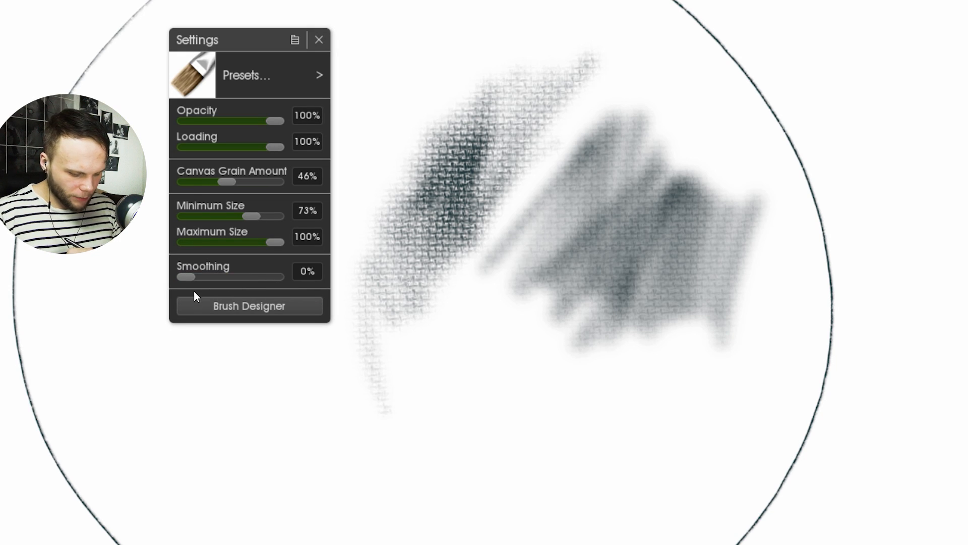
Test long wavy strokes with Smoothing at 100% and 10%, undoing the strokes and resetting Smoothing to 0%
mouse_move(251, 288)
mouse_down()
mouse_move(227, 290)
mouse_move(257, 289)
mouse_up()
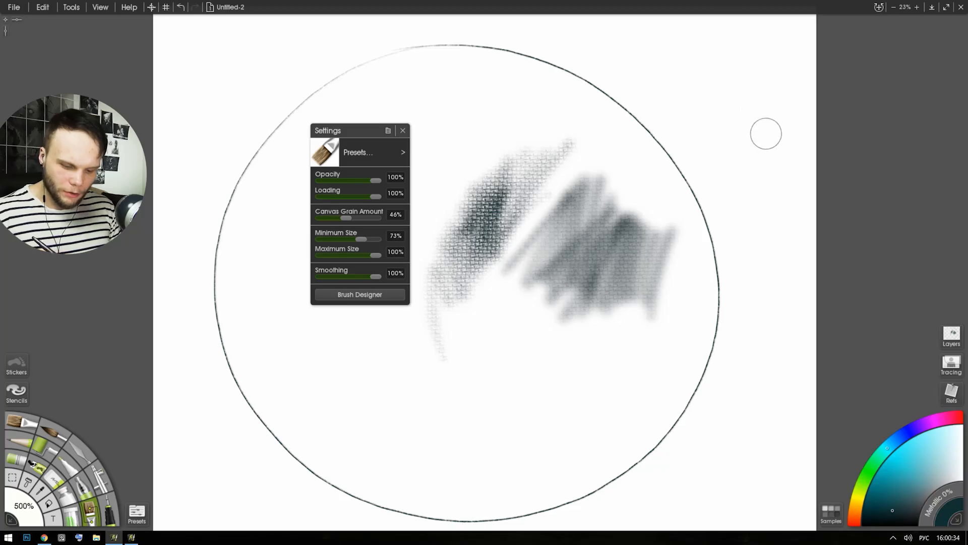
mouse_move(751, 56)
mouse_down()
mouse_move(762, 105)
mouse_move(687, 226)
mouse_move(794, 360)
mouse_up()
key(ctrl+z)
drag(748, 81, 782, 338)
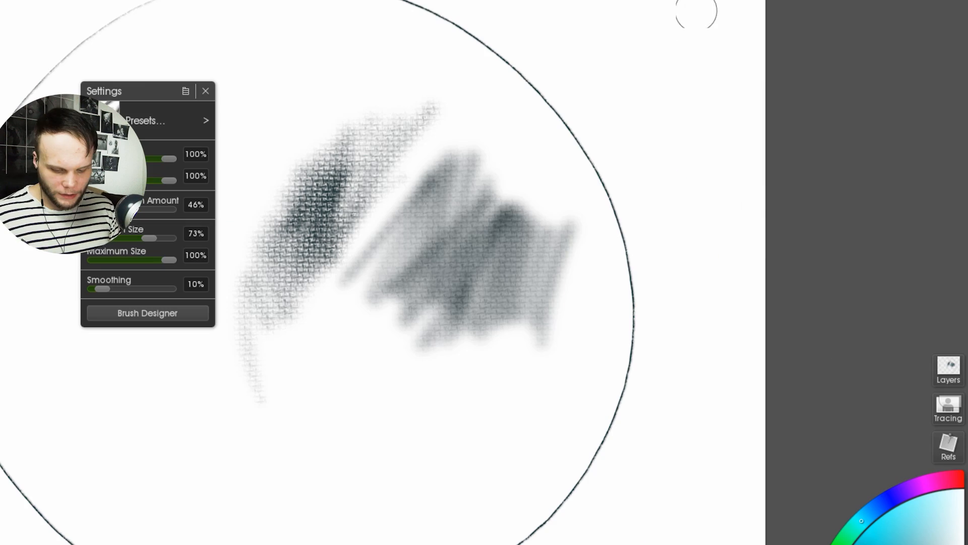
mouse_move(764, 71)
mouse_down()
mouse_move(748, 303)
mouse_move(784, 390)
mouse_move(780, 405)
mouse_up()
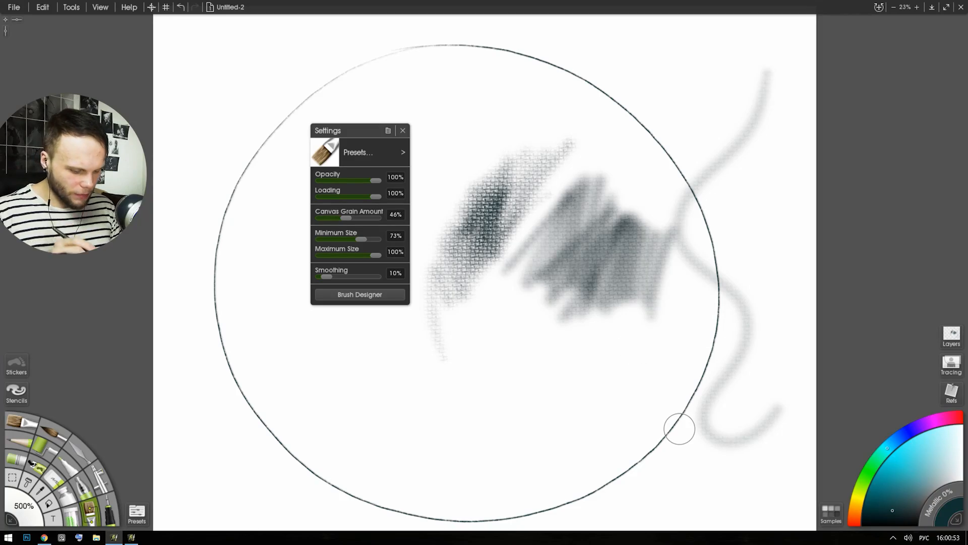
key(ctrl+z)
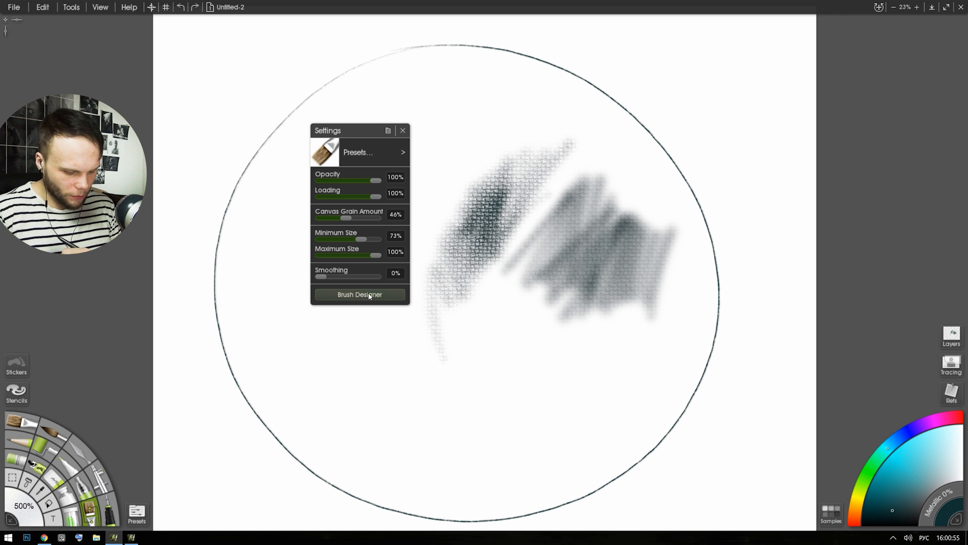
Open the Brush Designer for the current custom brush and move its window over the middle of the canvas
click(370, 294)
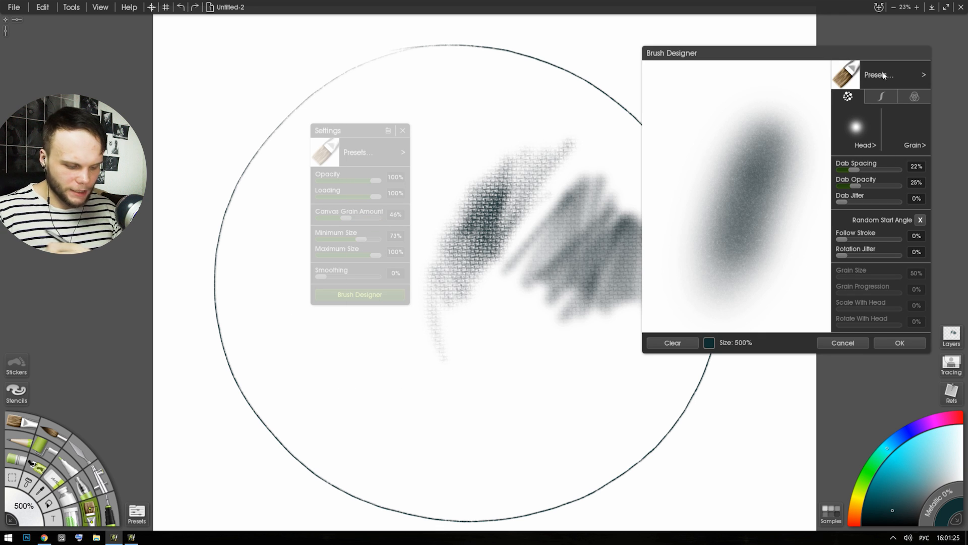
mouse_move(893, 88)
mouse_down()
mouse_move(832, 80)
mouse_move(368, 103)
mouse_move(395, 101)
mouse_up()
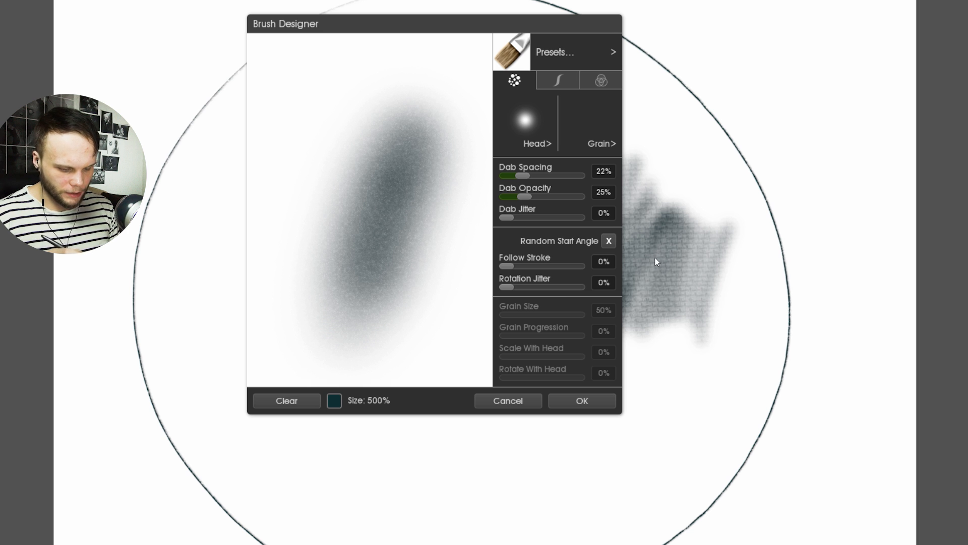
Load MIYAKO.png from the photoshop_alphas folder as the brush head, test it with a stroke and clear the preview
click(537, 143)
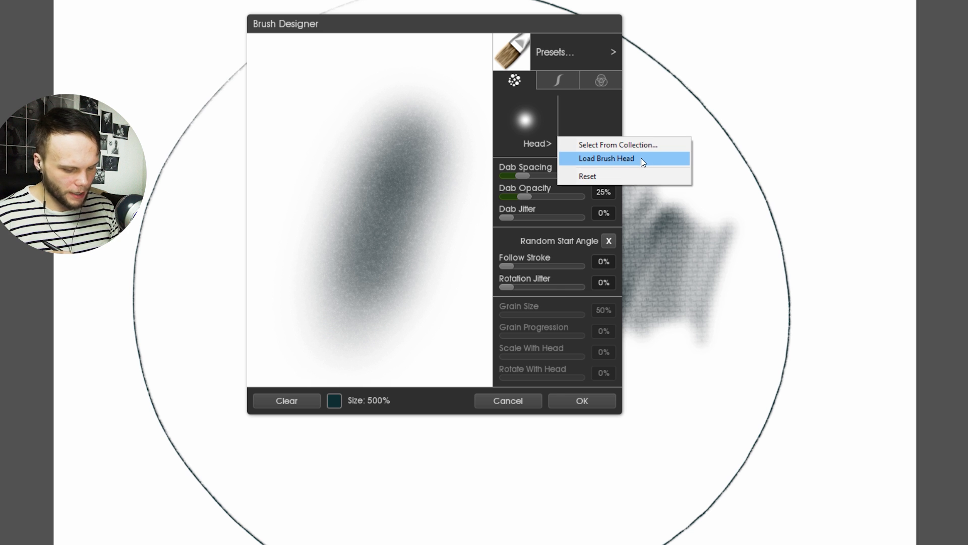
click(641, 160)
click(501, 315)
click(537, 322)
click(500, 322)
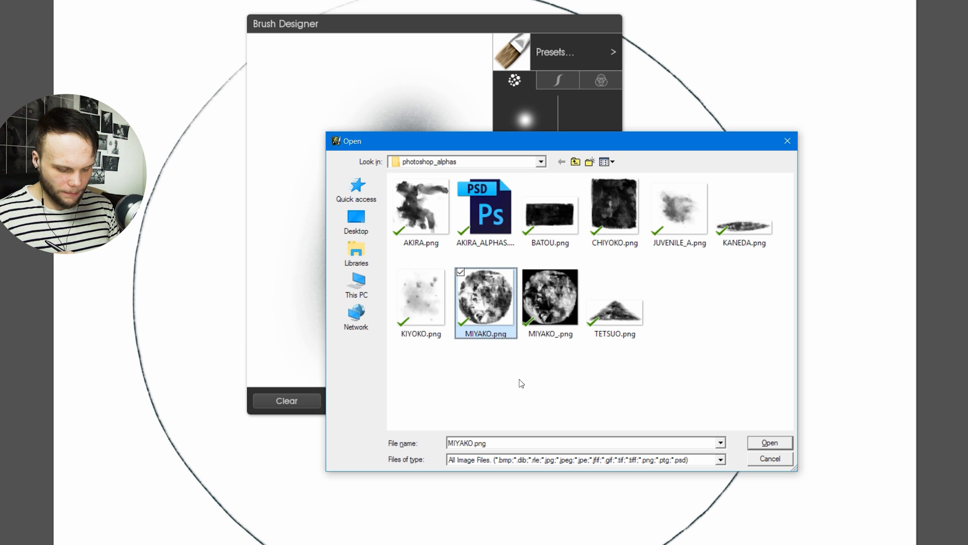
double_click(492, 325)
mouse_move(408, 197)
mouse_down()
mouse_move(308, 172)
mouse_move(392, 145)
mouse_move(417, 318)
mouse_move(477, 217)
mouse_move(475, 287)
mouse_move(420, 162)
mouse_move(437, 263)
mouse_move(465, 267)
mouse_move(325, 385)
mouse_up()
click(294, 409)
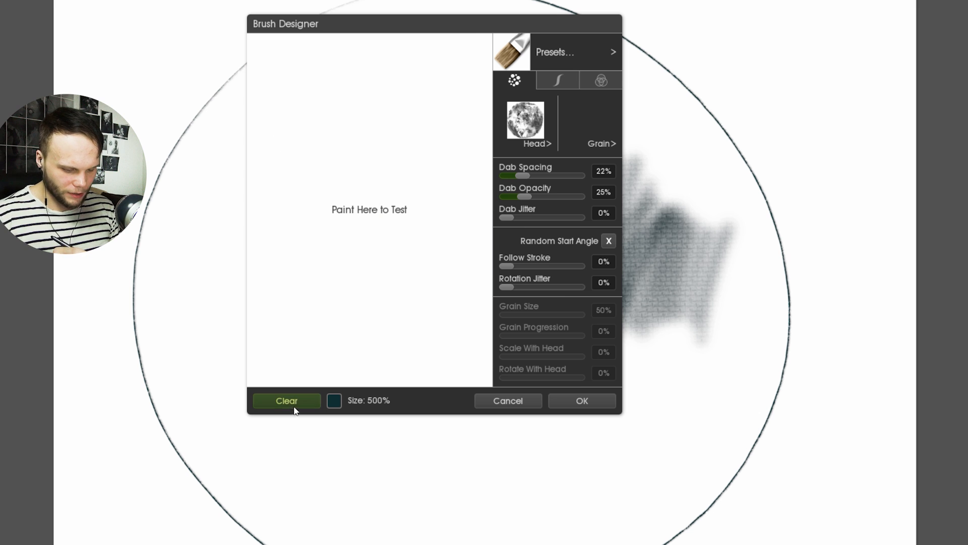
Replace the brush head with the inverted image MIYAKO_.png, test it with a stroke and clear the preview
click(538, 144)
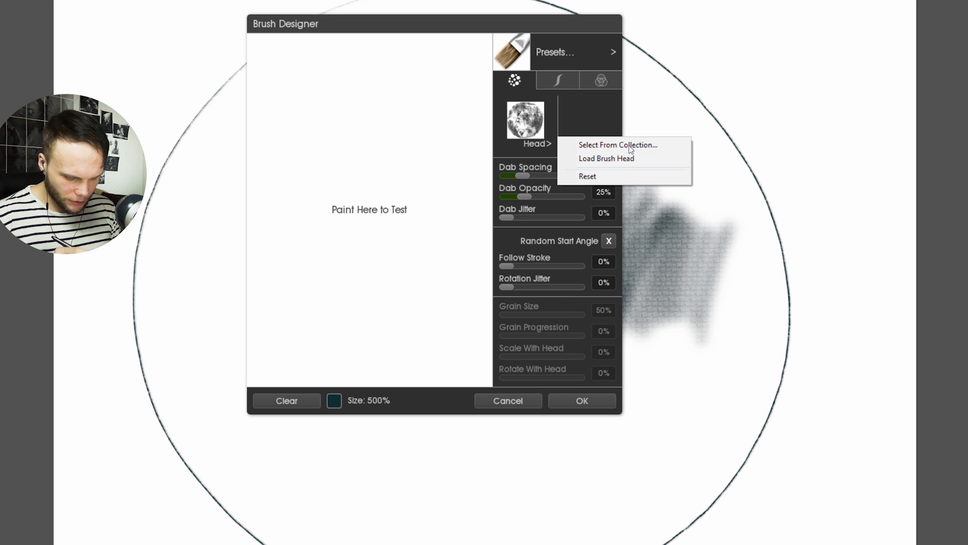
click(508, 171)
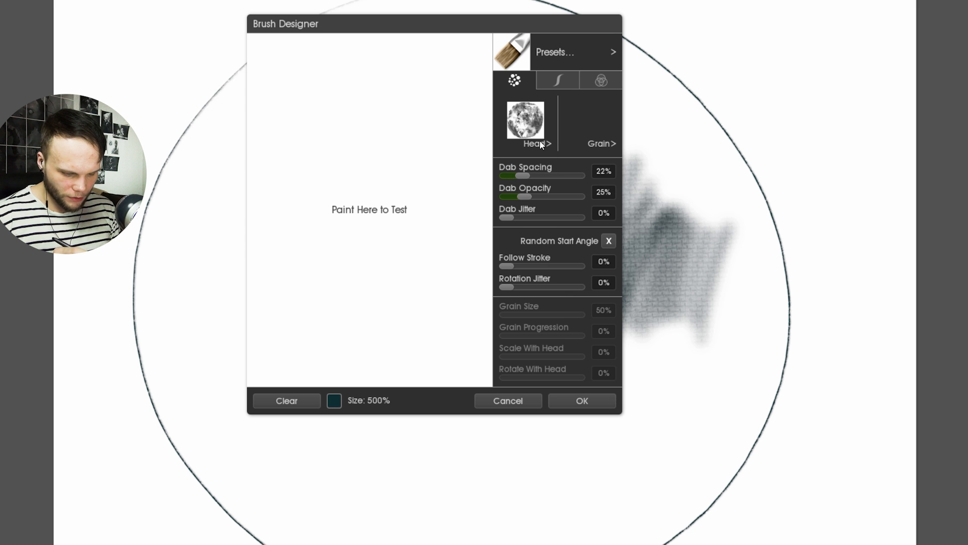
click(557, 80)
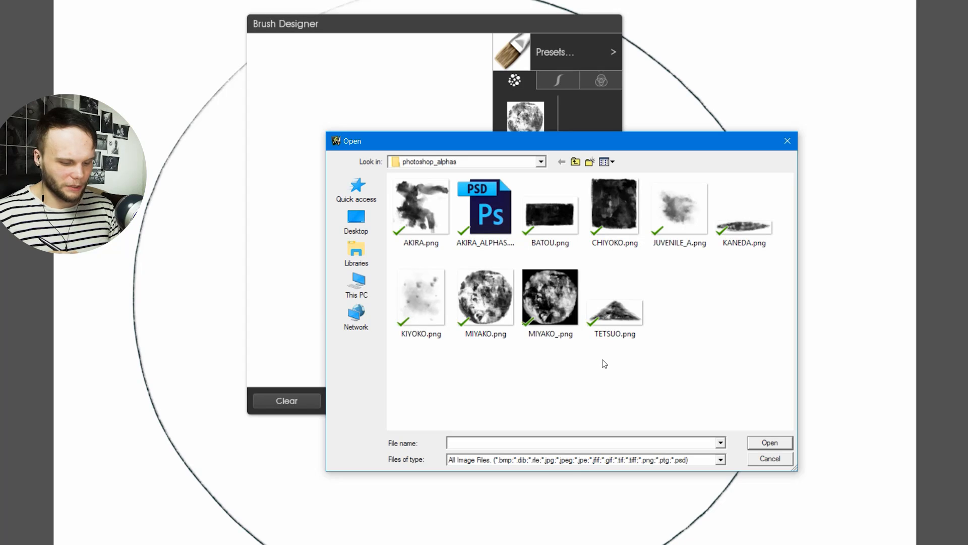
double_click(554, 308)
drag(417, 153, 353, 353)
click(297, 402)
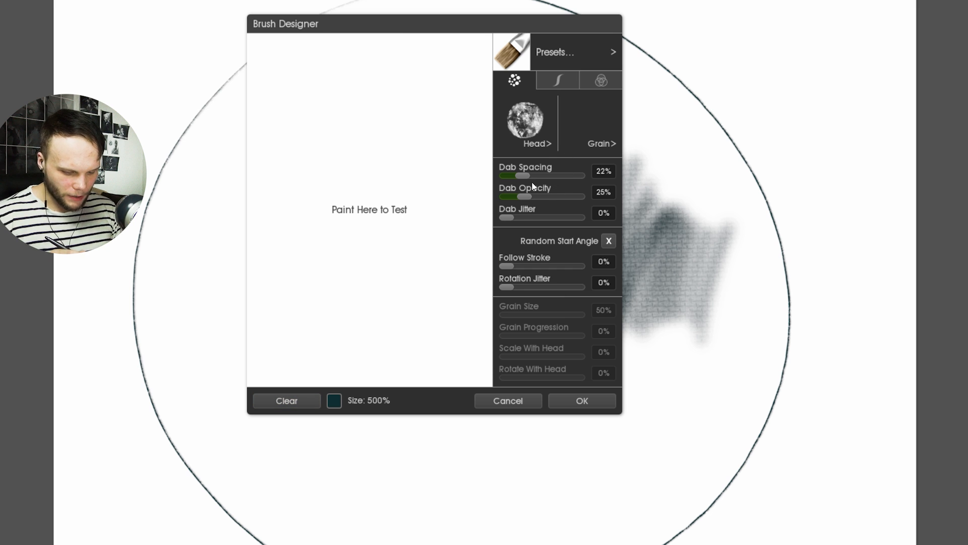
Look through the Brush Images collection for a brush grain, enlarging the window, and leave without picking one
click(600, 143)
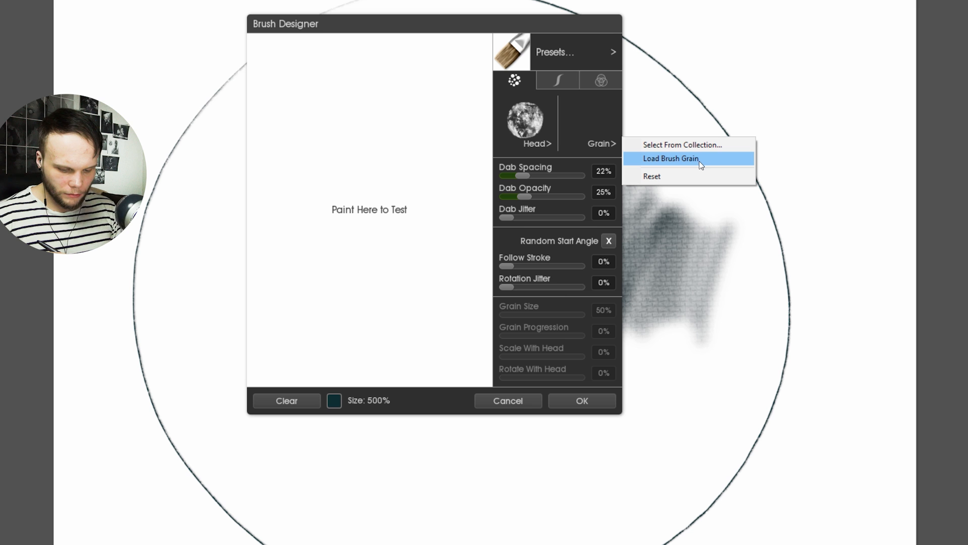
click(713, 146)
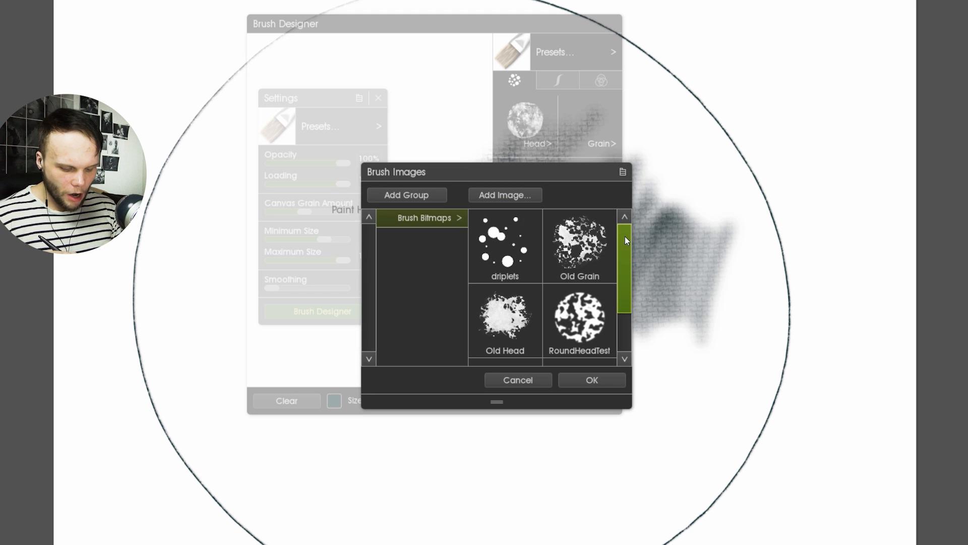
mouse_move(629, 225)
mouse_down()
mouse_move(622, 341)
mouse_move(632, 220)
mouse_move(633, 493)
mouse_up()
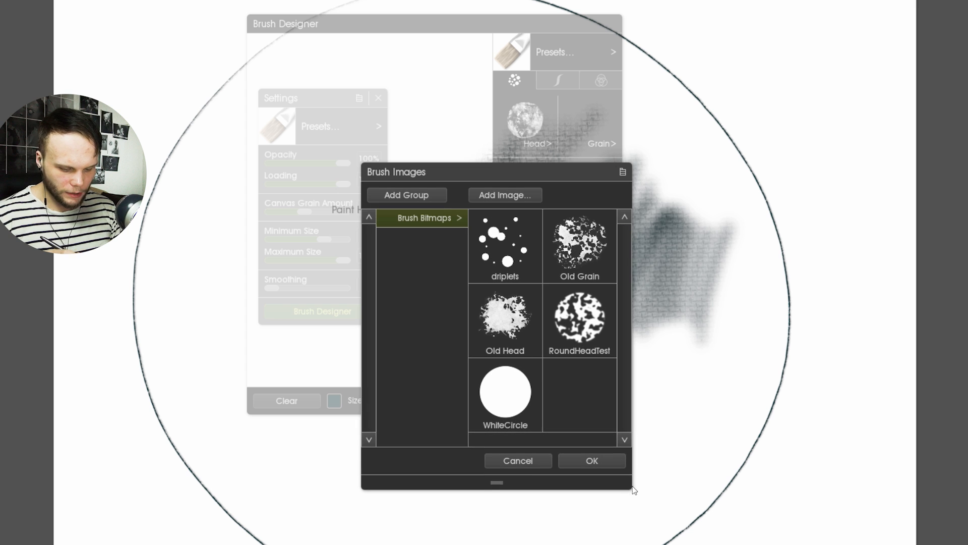
key(Escape)
Load a grey stone texture from the seamless folder as the brush grain, test it with a stroke and clear the preview
click(611, 144)
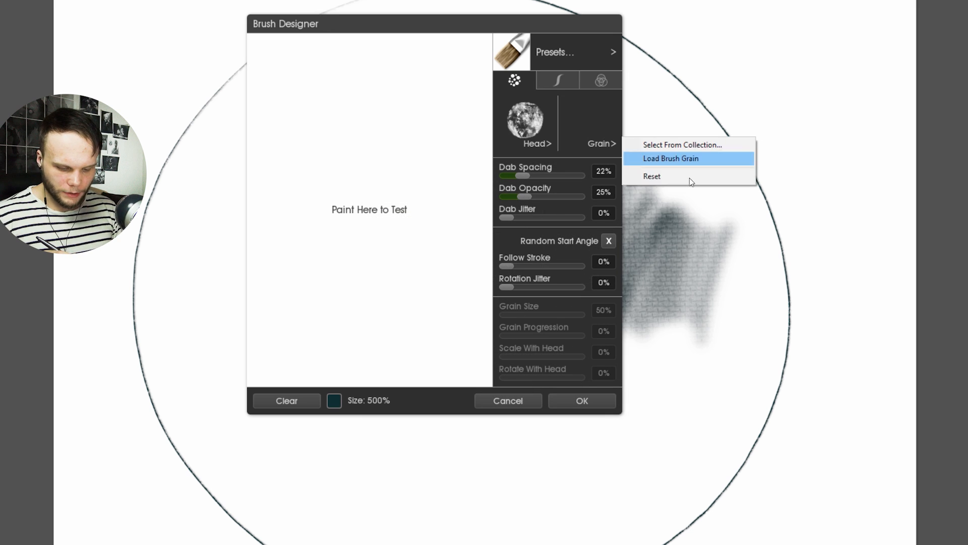
click(696, 158)
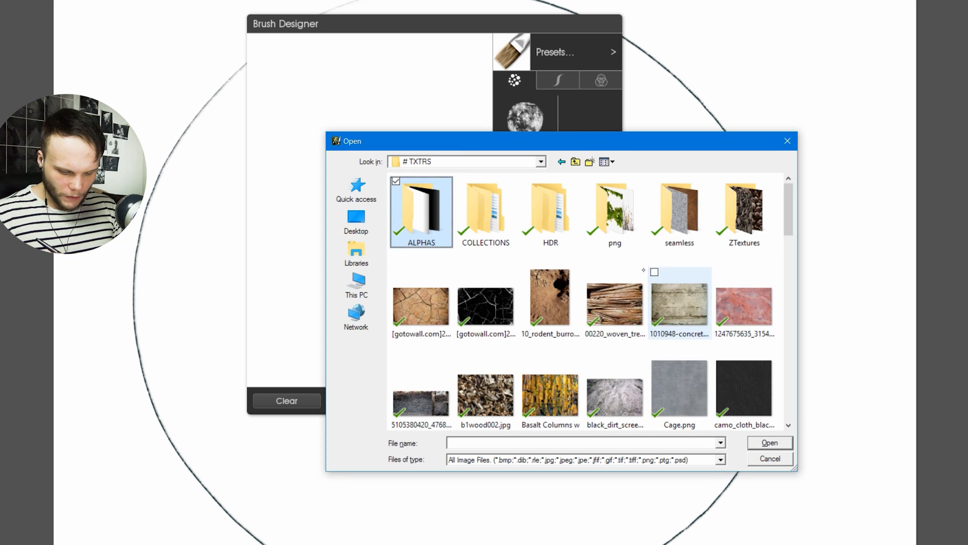
double_click(680, 207)
drag(791, 208, 791, 306)
click(761, 286)
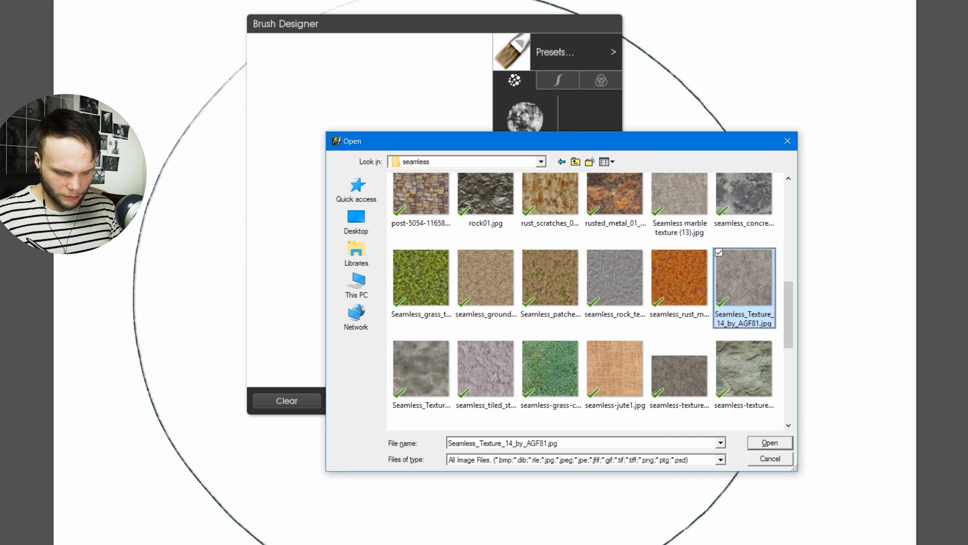
click(607, 162)
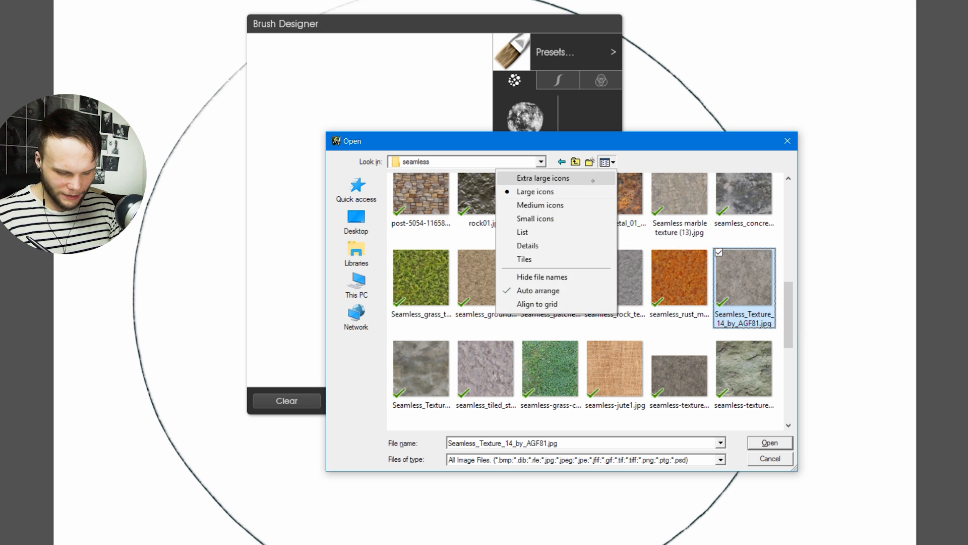
click(544, 178)
double_click(679, 319)
mouse_move(404, 147)
mouse_down()
mouse_move(370, 231)
mouse_move(426, 146)
mouse_move(361, 298)
mouse_up()
click(293, 400)
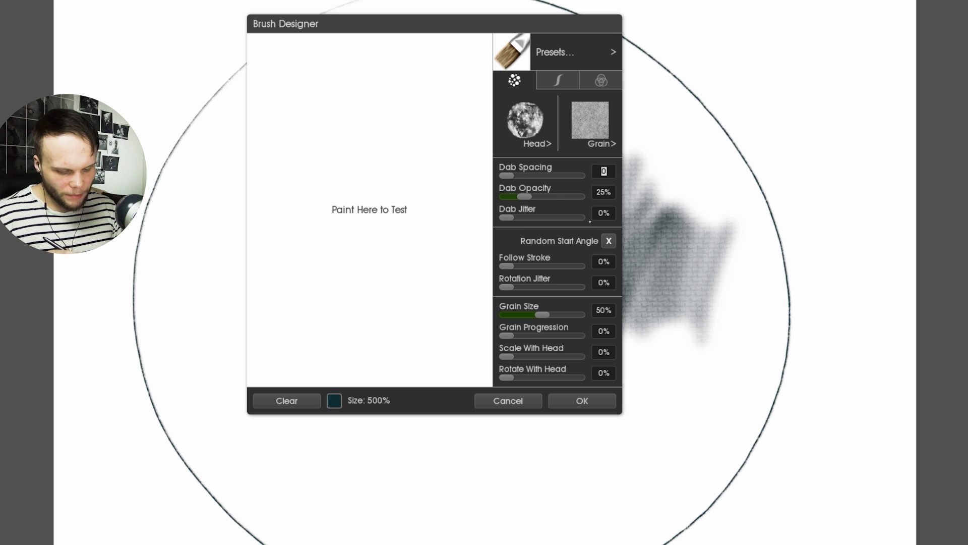
Set the dab spacing to 1% and the dab opacity to 72%, testing with two strokes and clearing the preview after each
mouse_move(374, 181)
mouse_down()
mouse_move(307, 343)
mouse_move(439, 202)
mouse_move(410, 292)
mouse_up()
click(287, 400)
mouse_move(370, 174)
mouse_down()
mouse_move(313, 343)
mouse_move(472, 231)
mouse_up()
click(287, 400)
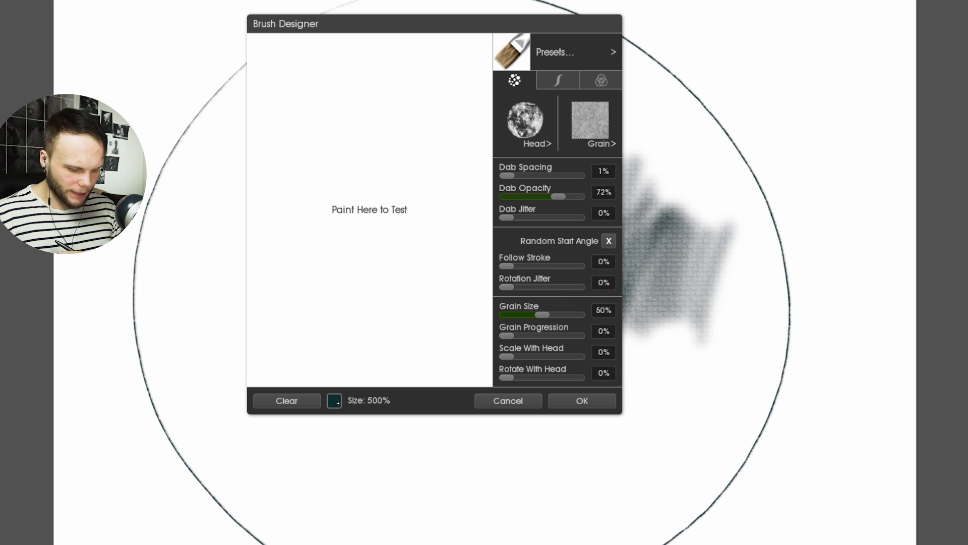
Set the brush size to 100% and the dab opacity to 42%, fill the preview with test strokes and clear it
drag(414, 30, 451, 27)
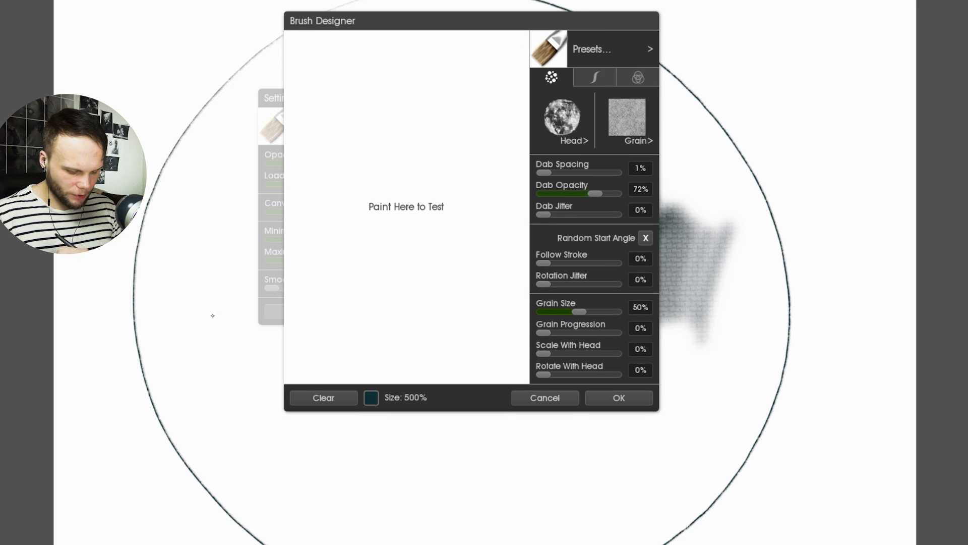
click(370, 398)
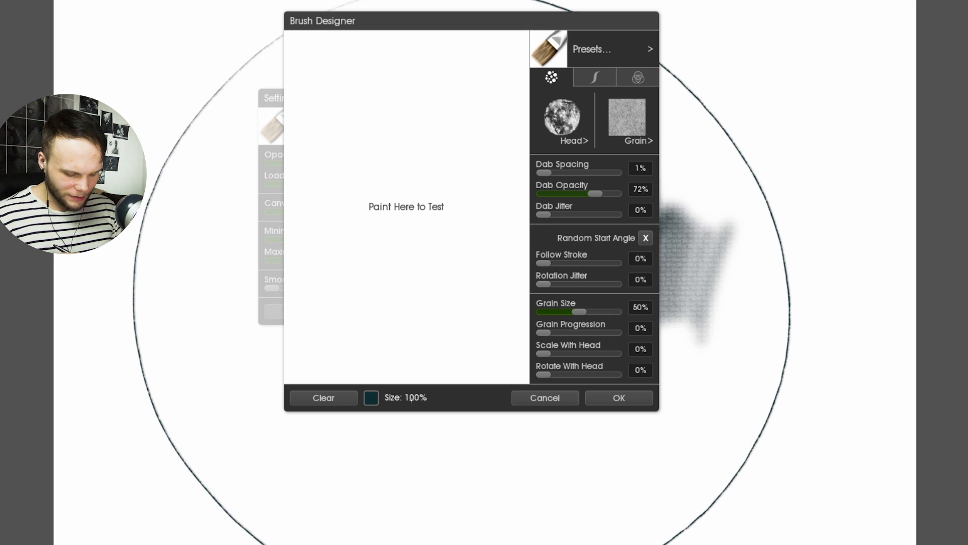
mouse_move(444, 190)
mouse_down()
mouse_move(387, 289)
mouse_move(481, 169)
mouse_move(451, 321)
mouse_up()
drag(477, 164, 482, 113)
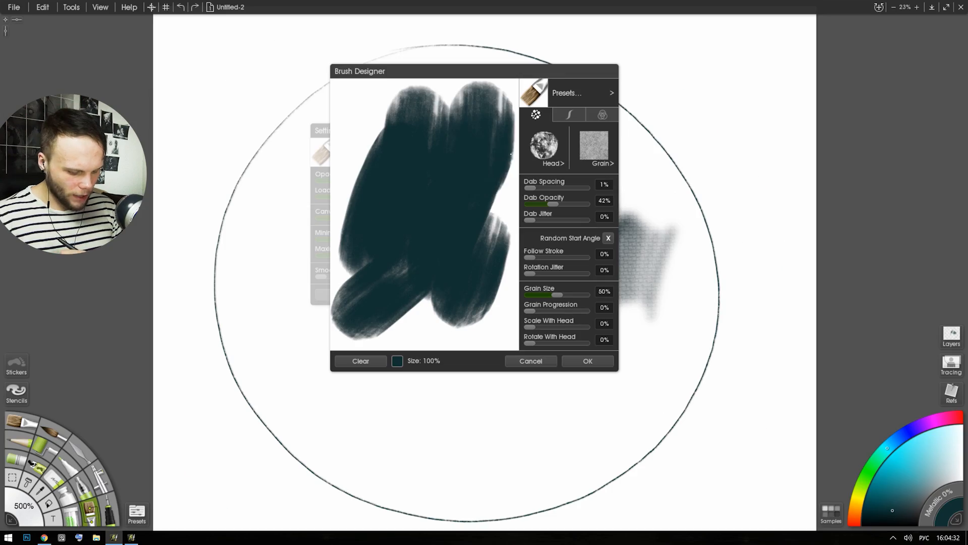
drag(511, 154, 492, 272)
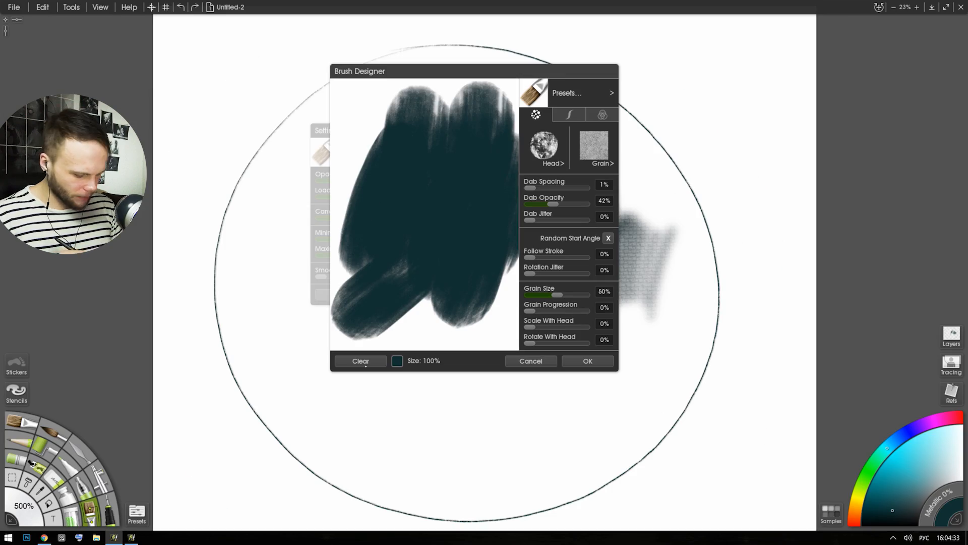
click(360, 360)
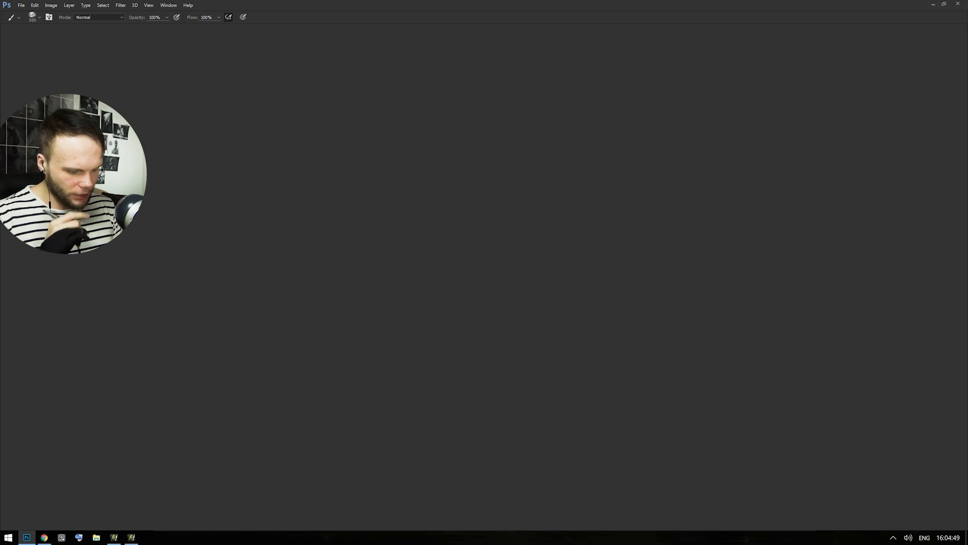
Switch to Photoshop, choose the MIYAKO brush preset, paint test strokes on the white canvas and undo them
click(264, 109)
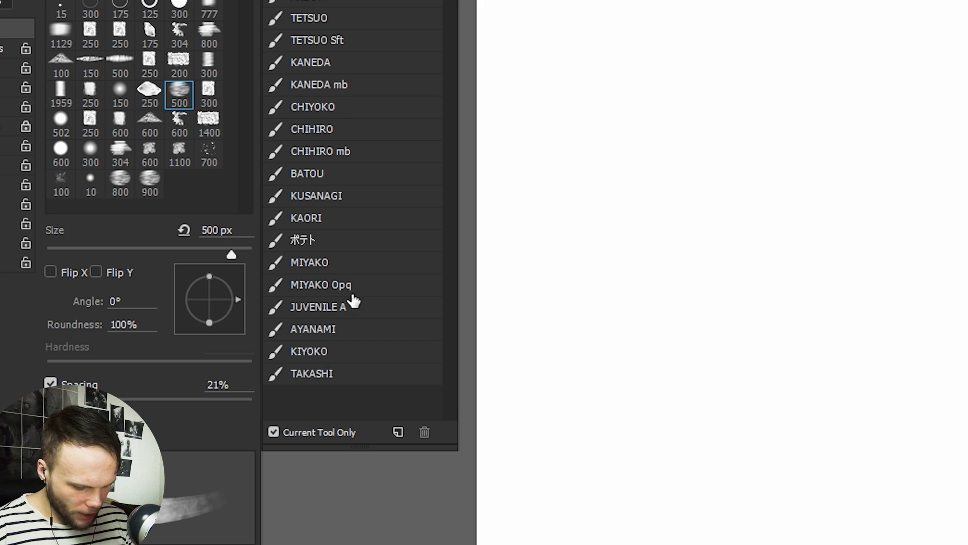
mouse_move(570, 194)
mouse_down()
mouse_move(524, 248)
mouse_move(527, 344)
mouse_move(610, 241)
mouse_up()
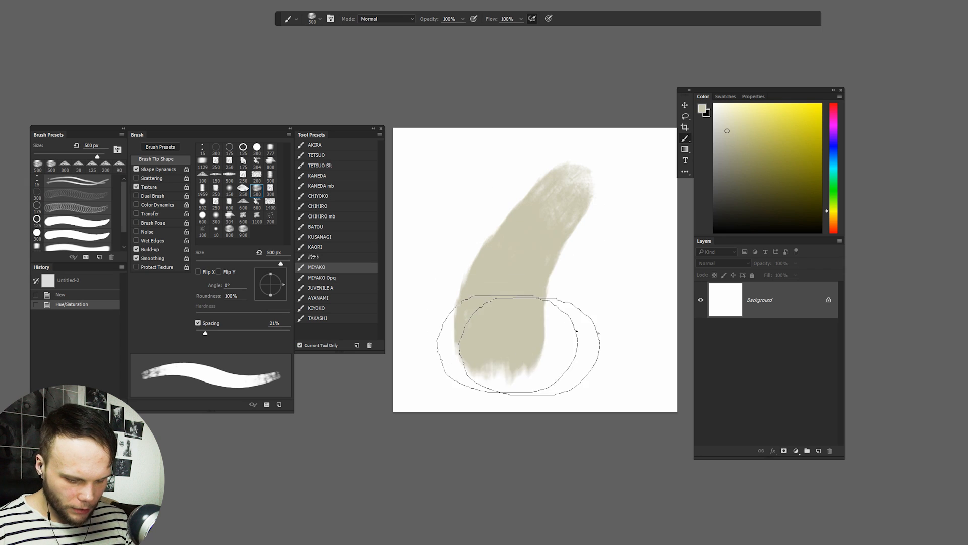
key(ctrl+z)
drag(451, 330, 620, 174)
key(ctrl+z)
Reduce the Photoshop brush size to 150 px, paint a test stroke and undo it
key(bracketleft)
key(bracketleft)
key(bracketleft)
key(bracketleft)
key(bracketleft)
key(bracketleft)
mouse_move(446, 343)
mouse_down()
mouse_move(516, 249)
mouse_move(553, 273)
mouse_move(625, 240)
mouse_move(593, 390)
mouse_up()
key(ctrl+z)
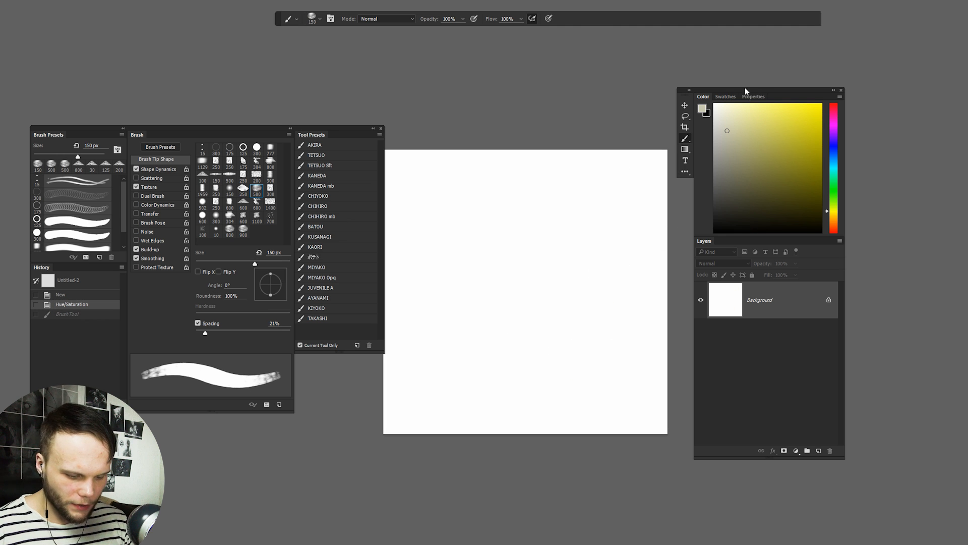
Stamp the brush tip in black on a new layer at 332 px with 1000% spacing, and load the image's luminosity as a selection
drag(746, 91, 876, 91)
drag(557, 263, 642, 252)
drag(606, 283, 627, 262)
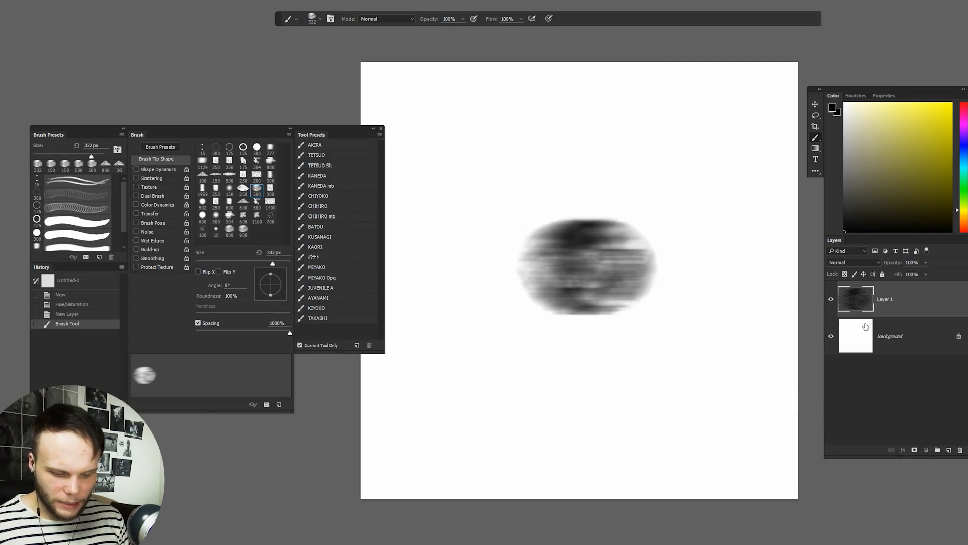
key(ctrl+alt+2)
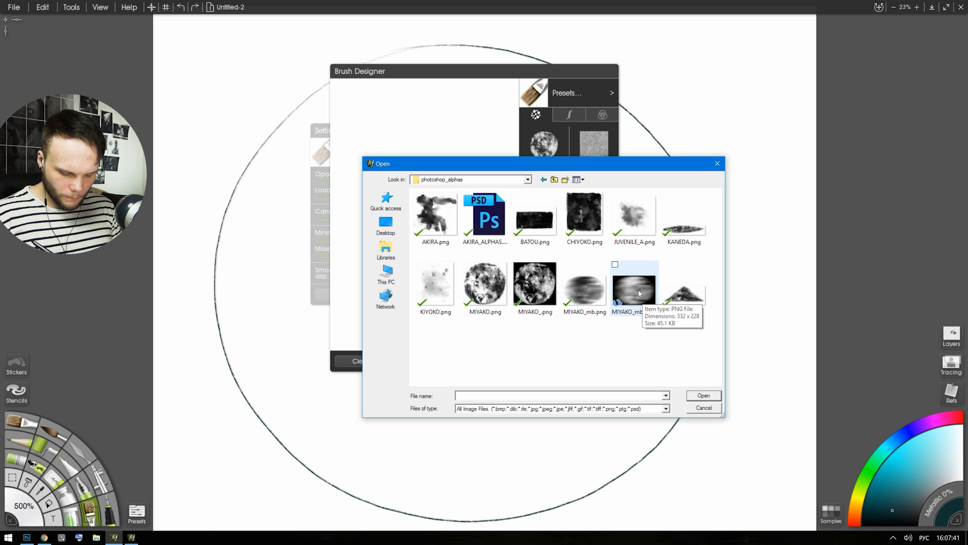
Load MIYAKO_mb_.png as the brush head in ArtRage, test it with strokes and single dabs, and clear the preview
double_click(638, 294)
mouse_move(404, 126)
mouse_down()
mouse_move(399, 323)
mouse_move(381, 328)
mouse_up()
click(340, 396)
click(430, 163)
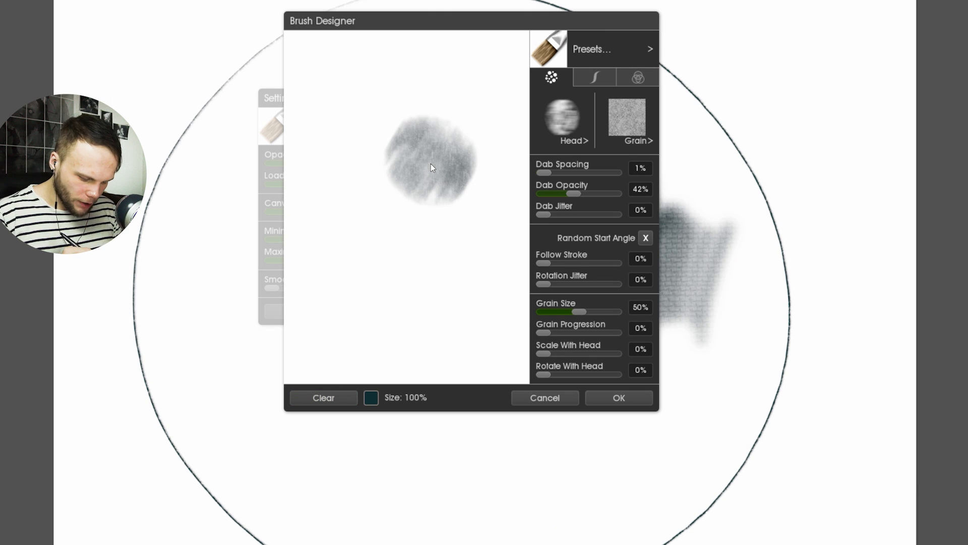
click(323, 397)
click(432, 211)
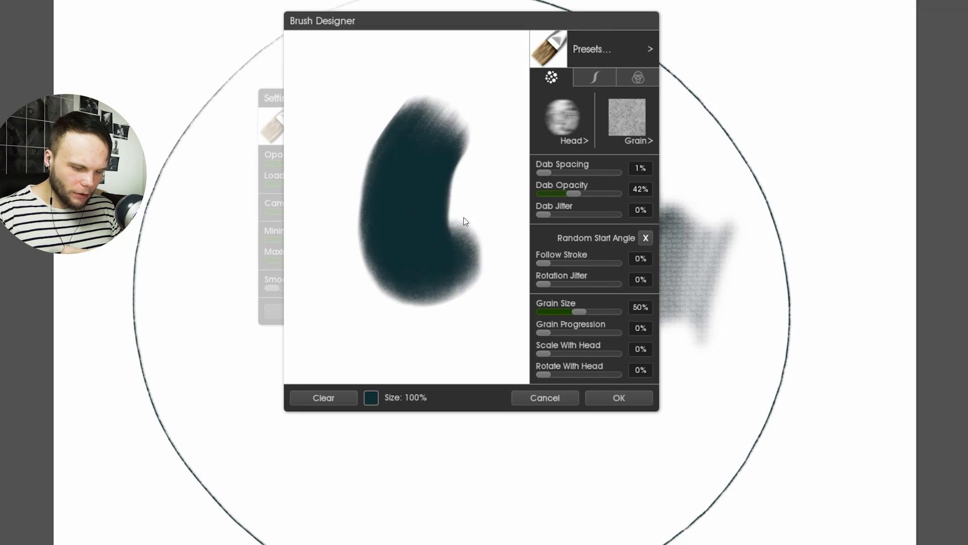
mouse_move(464, 221)
mouse_down()
mouse_move(507, 136)
mouse_move(469, 51)
mouse_move(403, 65)
mouse_up()
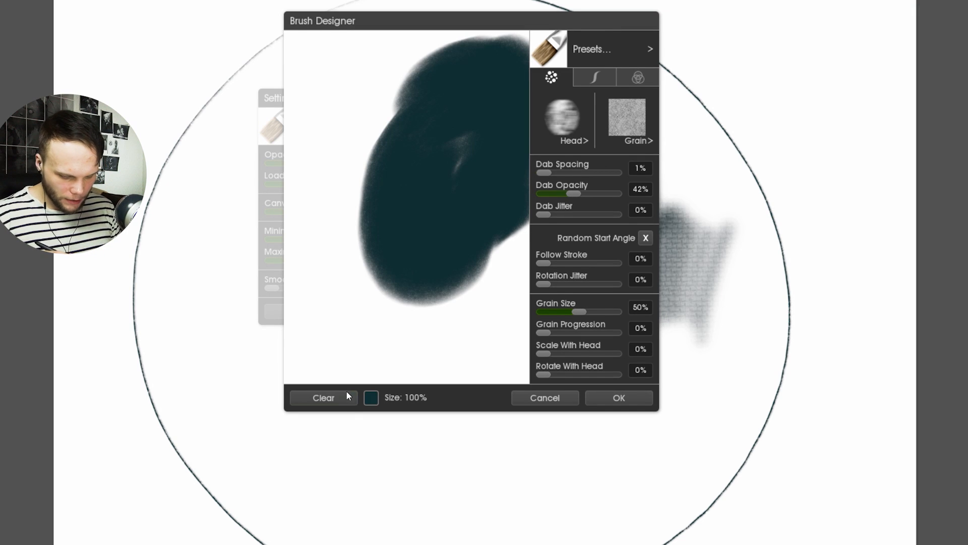
click(346, 397)
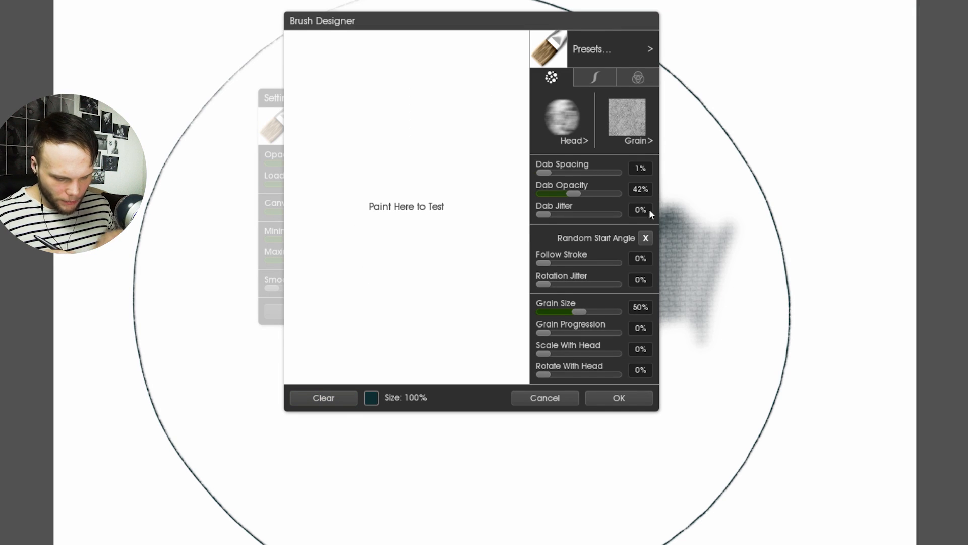
Turn on Random Start Angle and test it with two curved strokes, clearing the preview after each
click(596, 78)
click(551, 77)
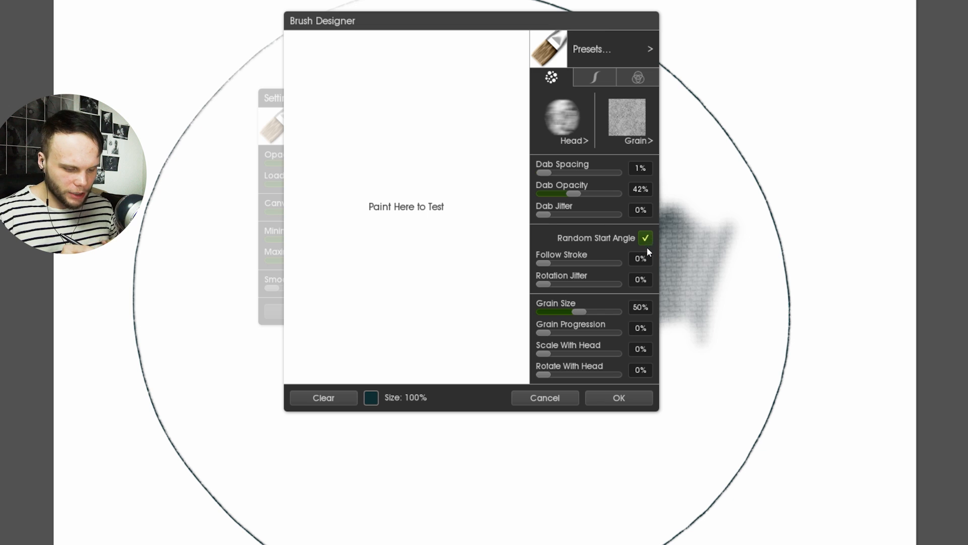
mouse_move(445, 111)
mouse_down()
mouse_move(374, 229)
mouse_move(403, 290)
mouse_up()
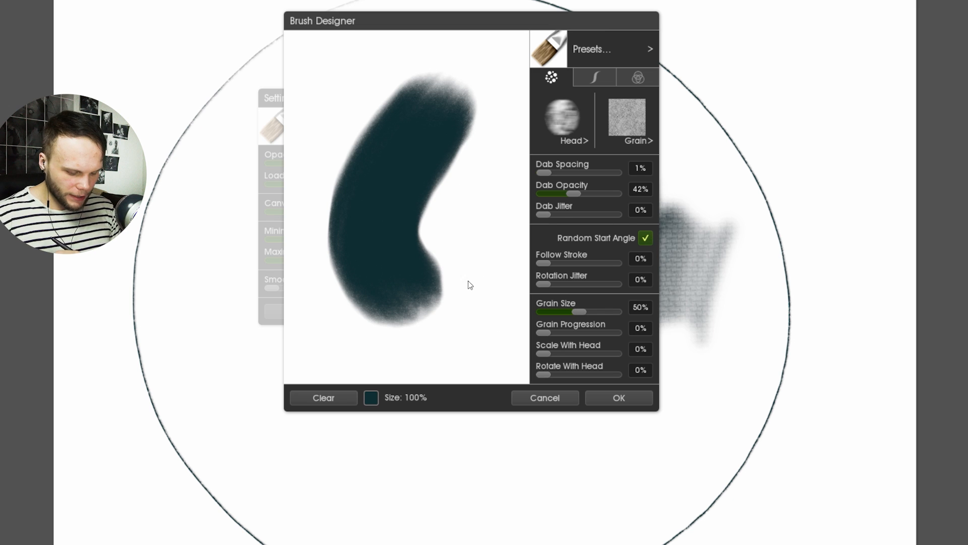
click(343, 406)
mouse_move(418, 84)
mouse_down()
mouse_move(406, 233)
mouse_move(434, 319)
mouse_up()
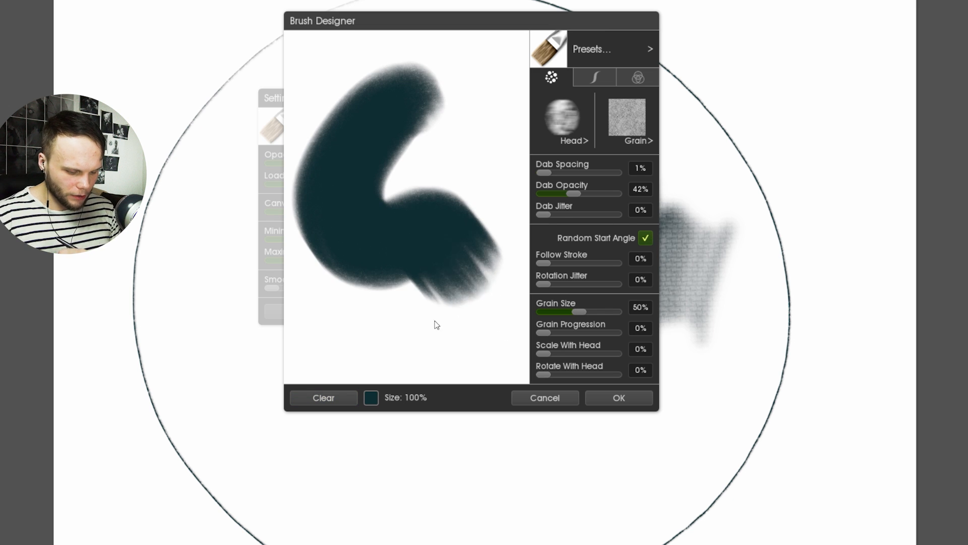
click(317, 396)
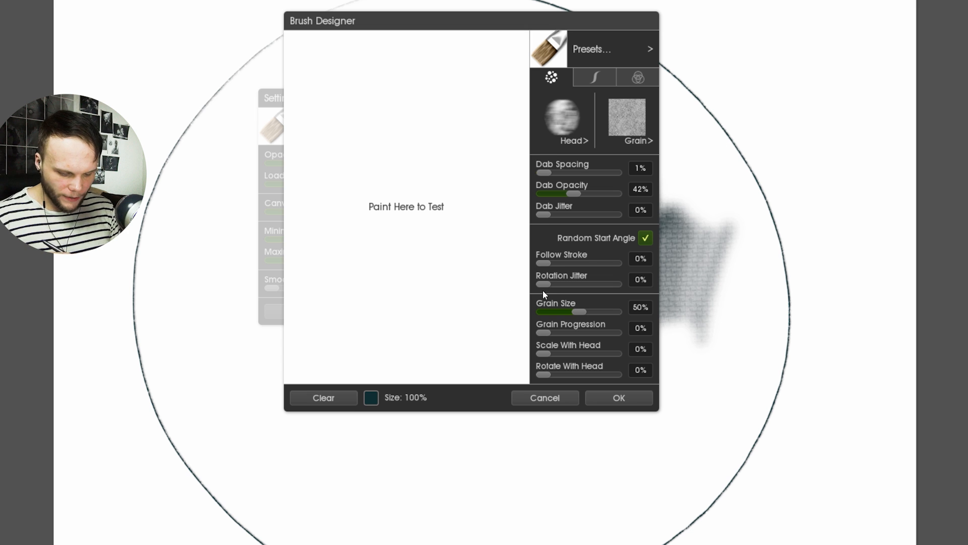
Paint several separate short strokes to compare their start angles, clear the preview and turn off Random Start Angle
mouse_move(435, 105)
mouse_down()
mouse_move(430, 158)
mouse_move(456, 249)
mouse_up()
drag(379, 227, 384, 308)
drag(446, 285, 444, 368)
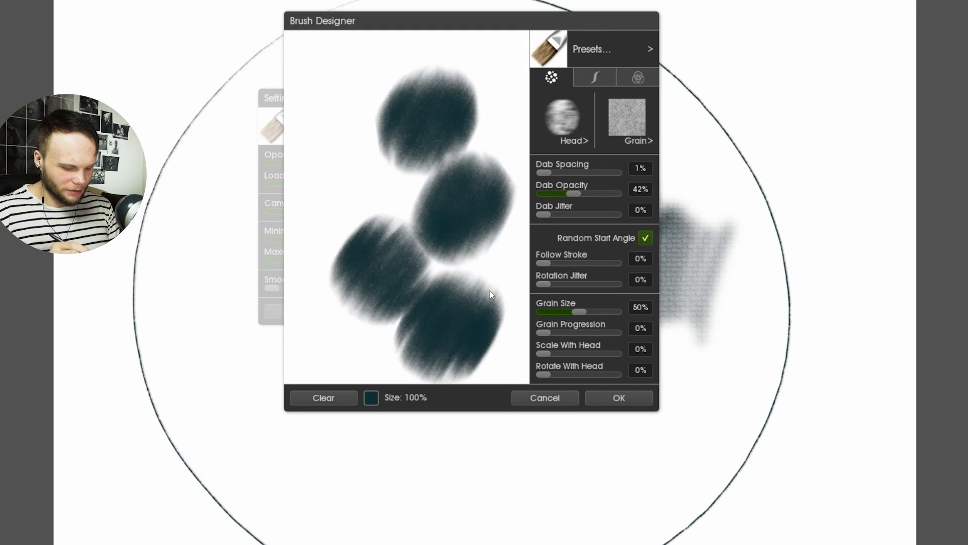
click(334, 404)
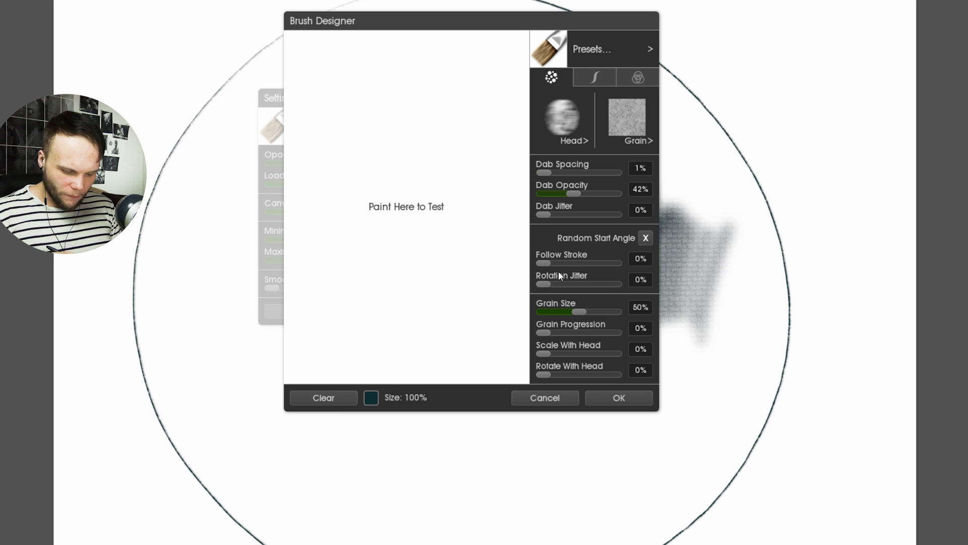
Set Follow Stroke to 40%, test it with an S-shaped stroke and clear the preview
drag(542, 263, 631, 272)
drag(540, 262, 609, 262)
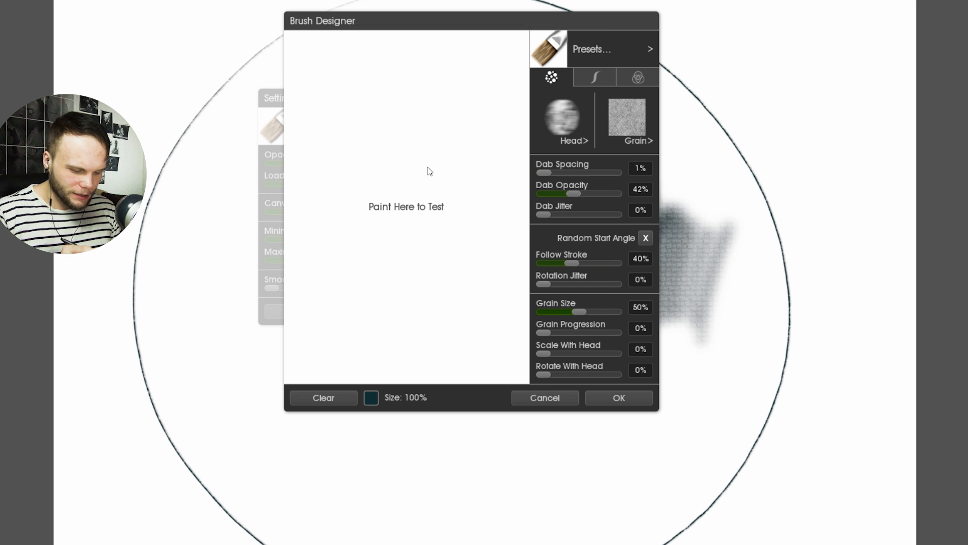
mouse_move(437, 121)
mouse_down()
mouse_move(397, 176)
mouse_move(405, 204)
mouse_move(474, 232)
mouse_up()
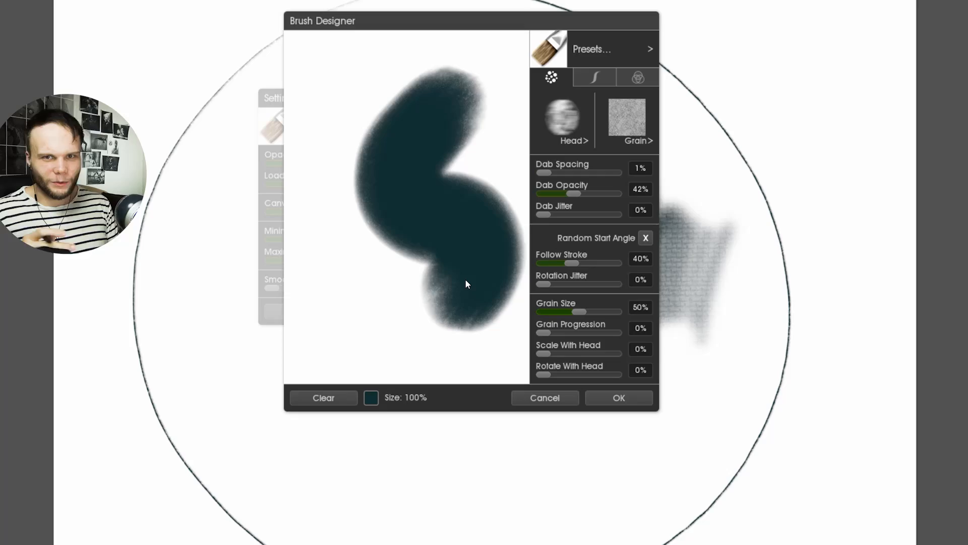
click(335, 397)
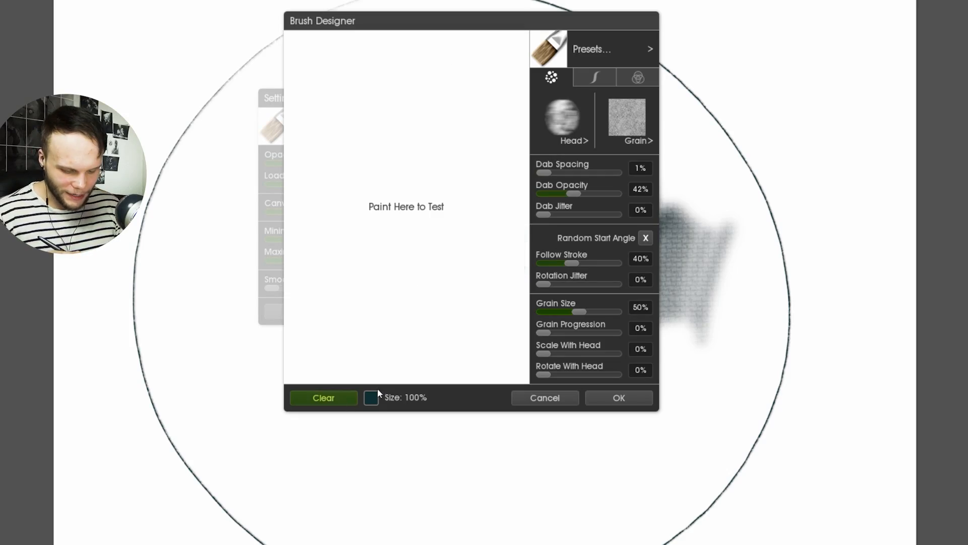
Set Follow Stroke and dab opacity to 100% and dab spacing to 35%, test with strokes and clear the preview
mouse_move(408, 76)
mouse_down()
mouse_move(419, 225)
mouse_move(472, 275)
mouse_up()
mouse_move(413, 96)
mouse_down()
mouse_move(356, 160)
mouse_move(392, 236)
mouse_move(416, 238)
mouse_up()
click(347, 396)
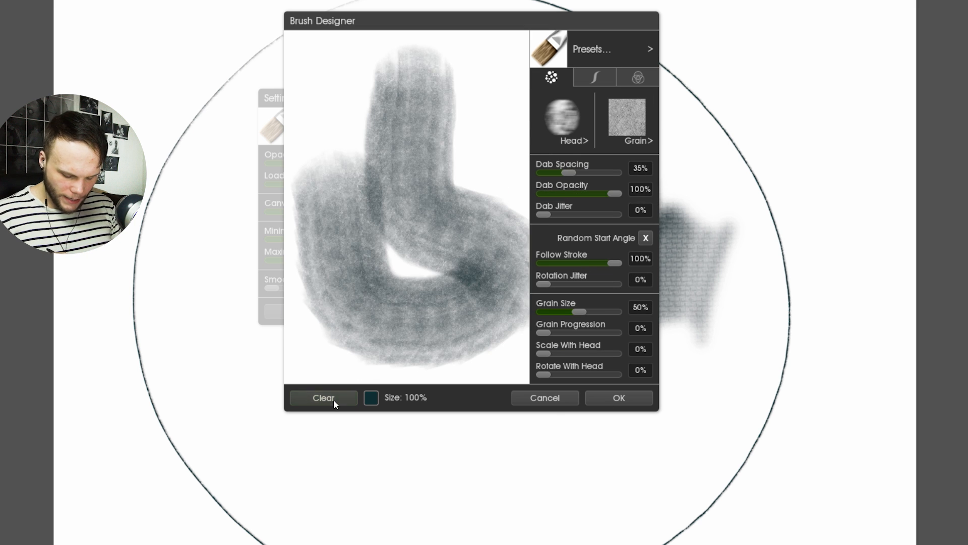
click(334, 399)
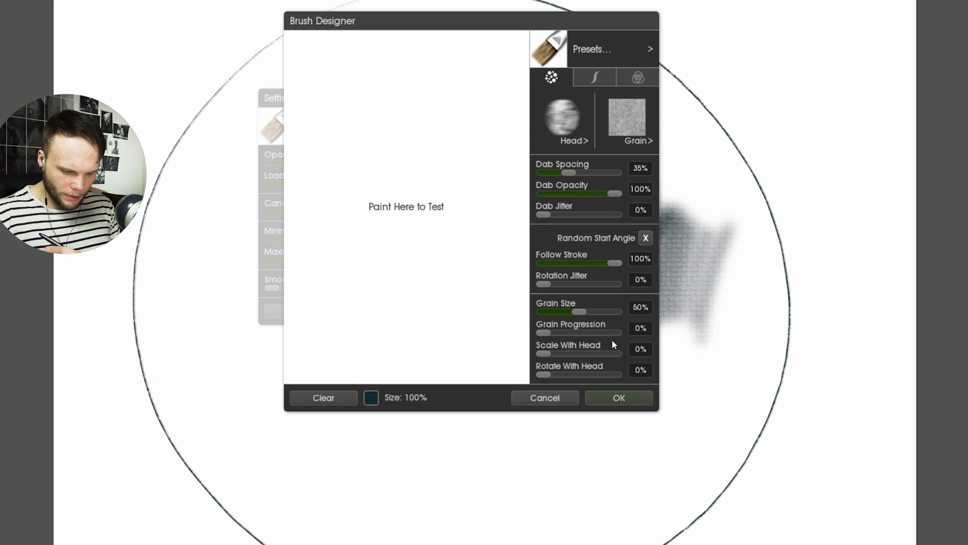
Review the brush's stroke settings such as tapering and minimum size, paint test strokes and return to the dab settings
click(597, 73)
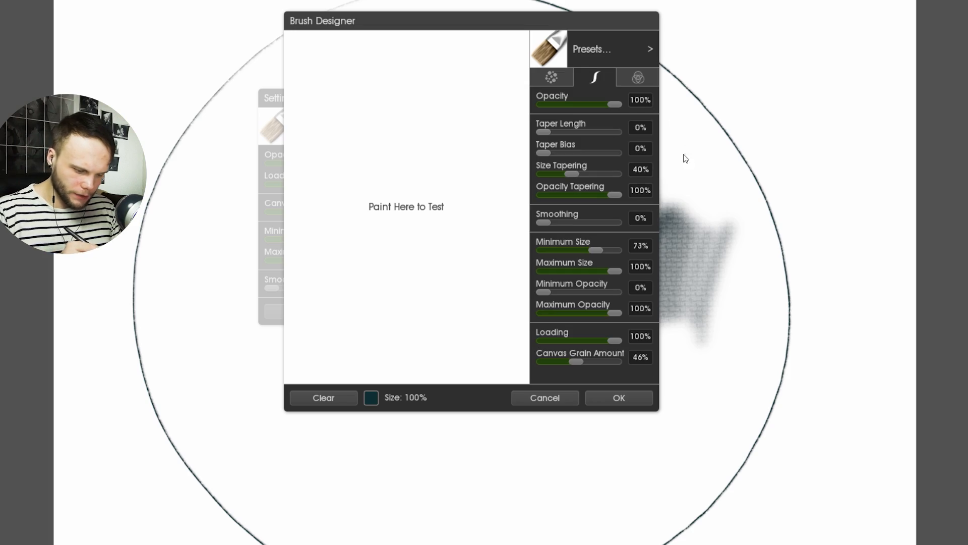
drag(396, 162, 433, 210)
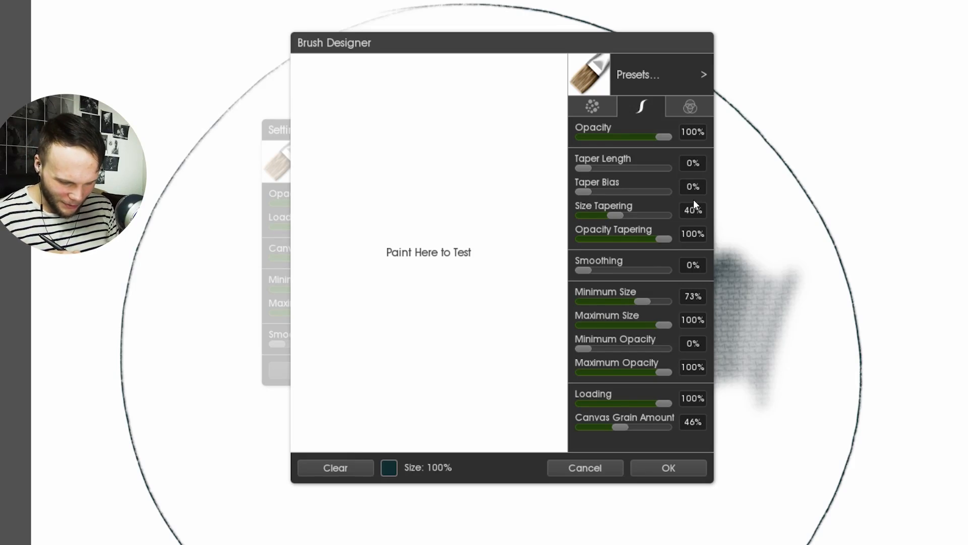
click(592, 105)
drag(421, 141, 444, 227)
click(347, 467)
drag(491, 89, 491, 418)
drag(396, 88, 380, 438)
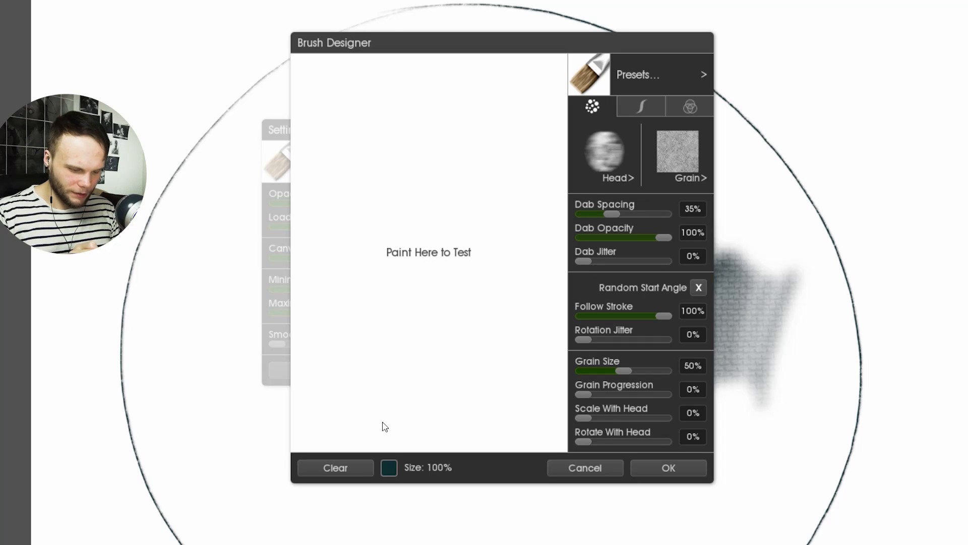
Set the dab spacing to 20%, test the brush with long strokes, clear the preview and accept the brush design
mouse_move(500, 88)
mouse_down()
mouse_move(503, 263)
mouse_move(394, 296)
mouse_move(385, 162)
mouse_move(323, 111)
mouse_up()
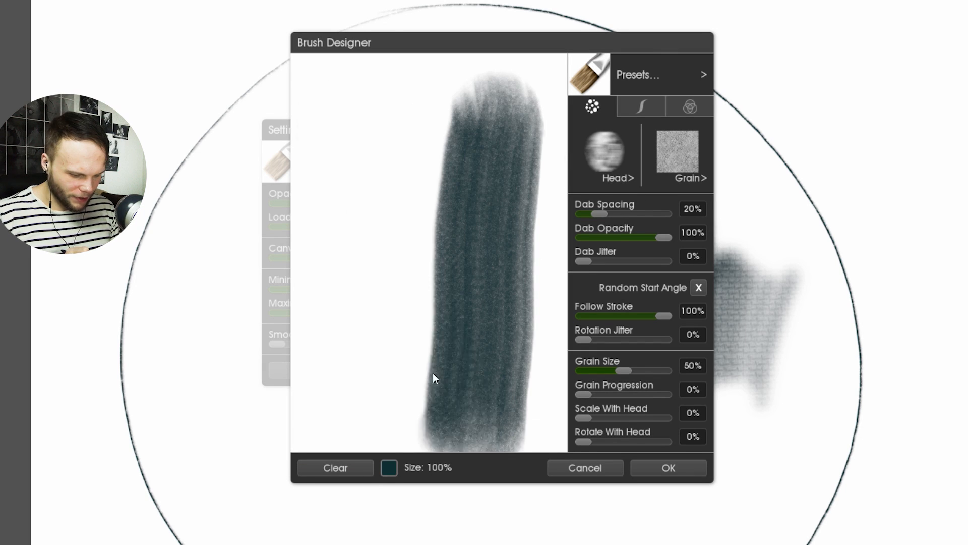
mouse_move(433, 373)
mouse_down()
mouse_move(316, 318)
mouse_move(363, 439)
mouse_up()
click(341, 469)
mouse_move(406, 93)
mouse_down()
mouse_move(389, 233)
mouse_move(529, 302)
mouse_move(552, 88)
mouse_up()
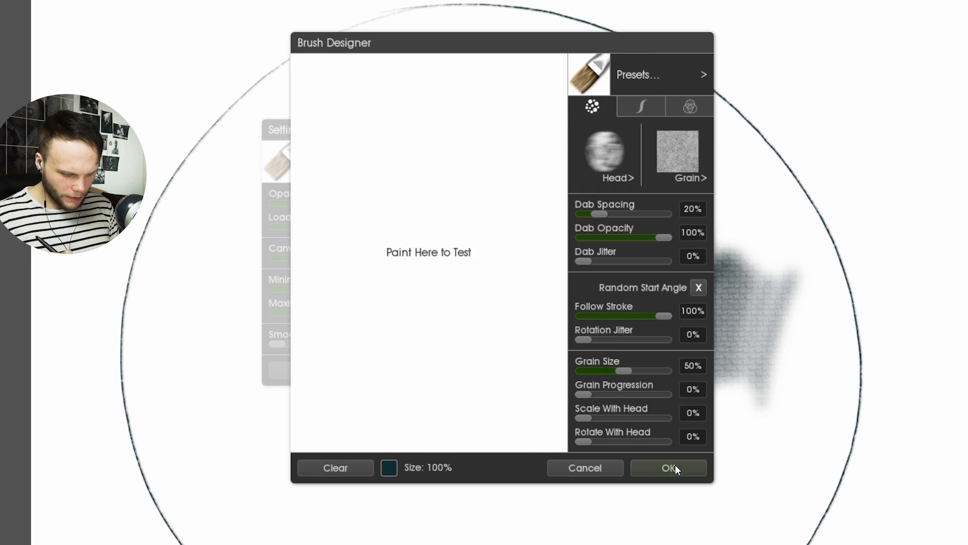
click(673, 467)
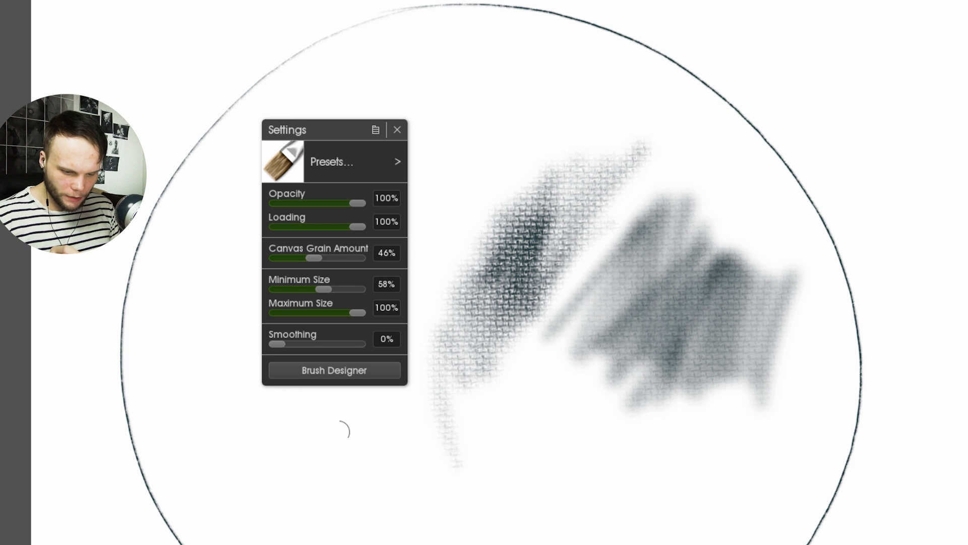
Try the new brush on the canvas and set the Canvas Grain Amount to 0%
drag(802, 57, 817, 119)
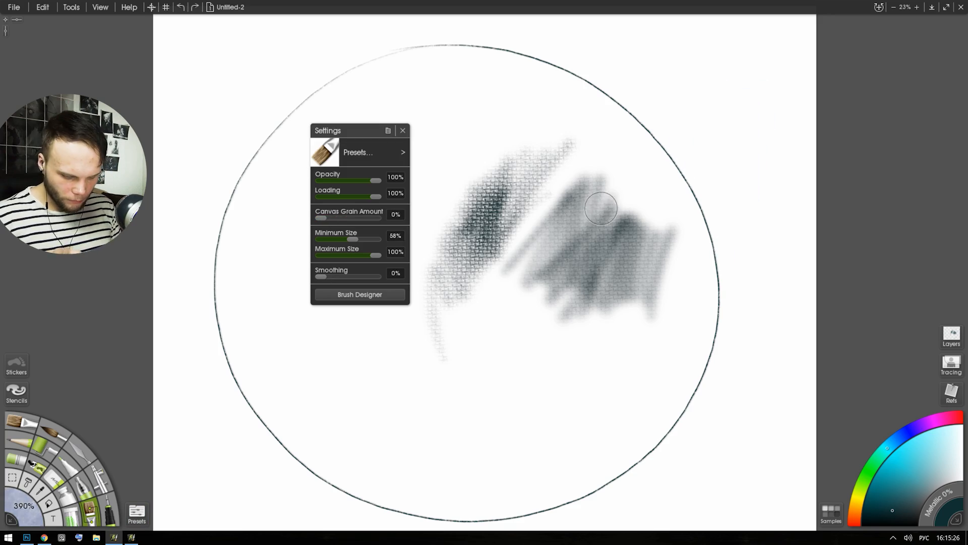
drag(749, 81, 494, 320)
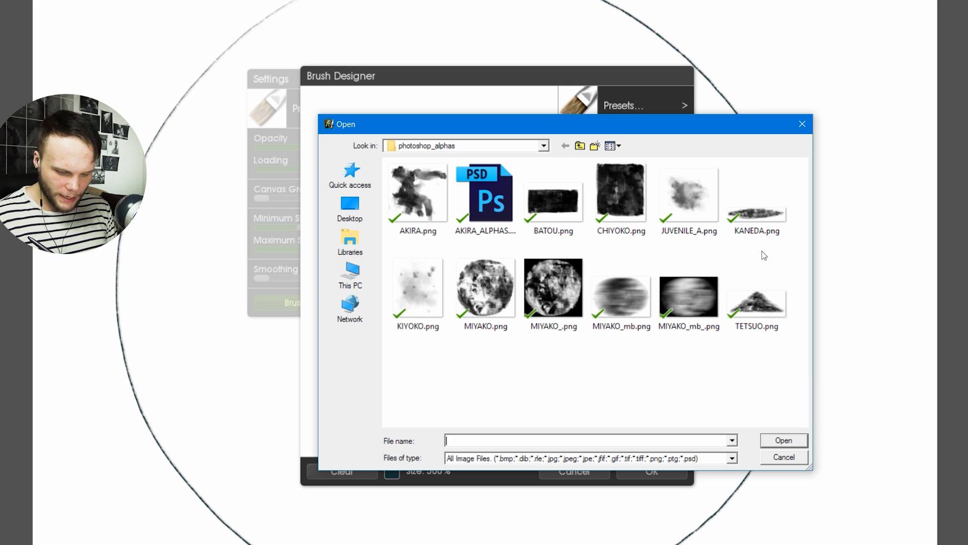
Load KANEDA.png from the photoshop_alphas folder as the brush head
double_click(762, 214)
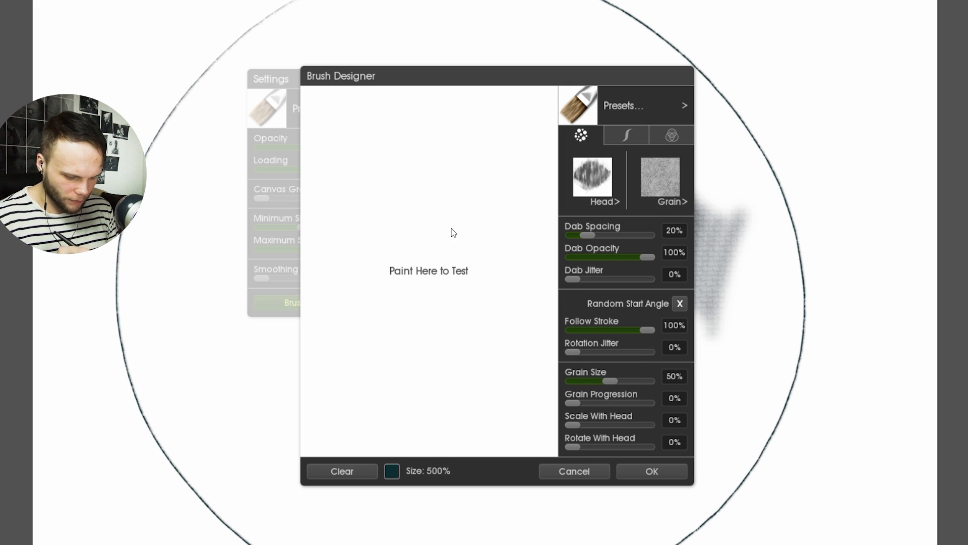
Paint long test strokes with the newly loaded brush head in the preview and clear the preview
mouse_move(427, 222)
mouse_down()
mouse_move(466, 219)
mouse_move(456, 386)
mouse_up()
click(342, 471)
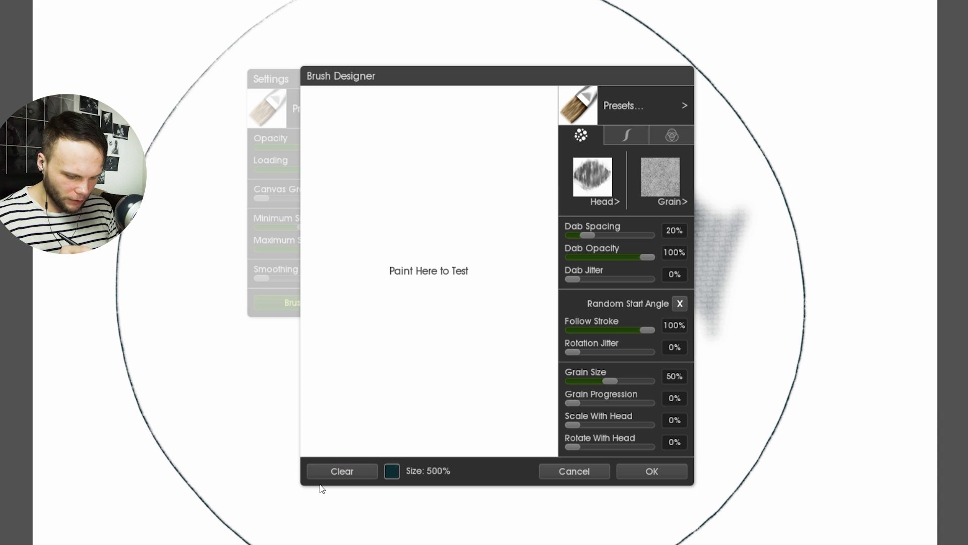
mouse_move(419, 219)
mouse_down()
mouse_move(417, 287)
mouse_move(492, 350)
mouse_move(469, 403)
mouse_up()
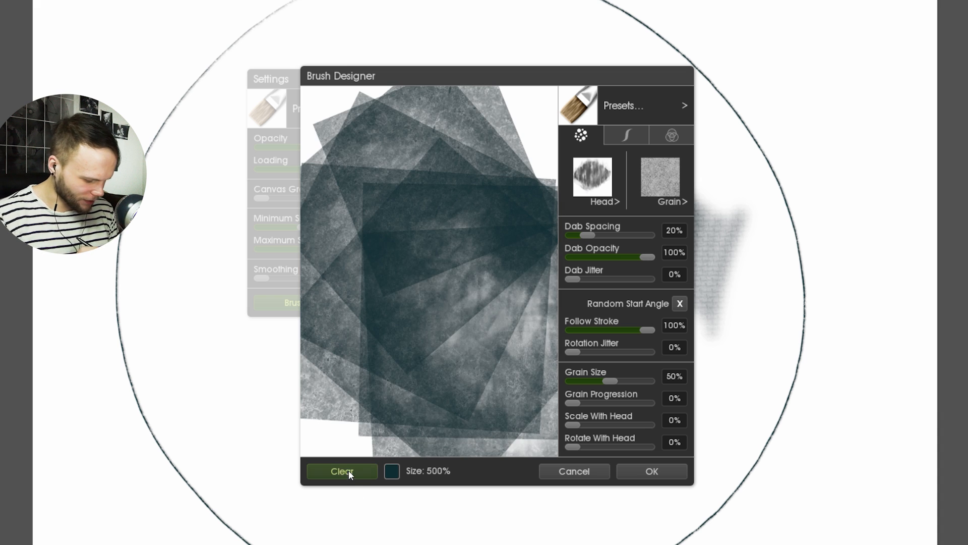
click(348, 470)
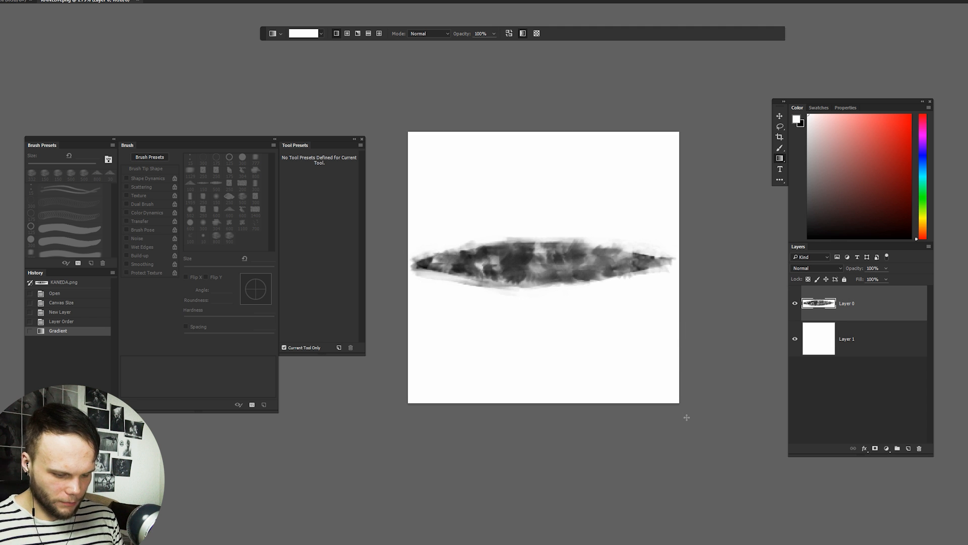
In Photoshop, merge the brush mark down onto the white background layer and invert the colours of KANEDA.png
key(ctrl+e)
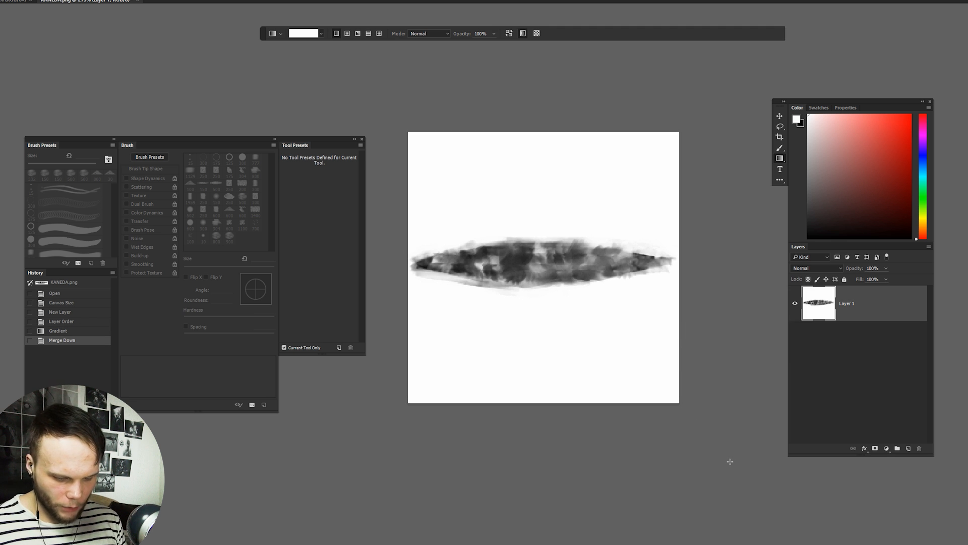
drag(688, 341, 686, 368)
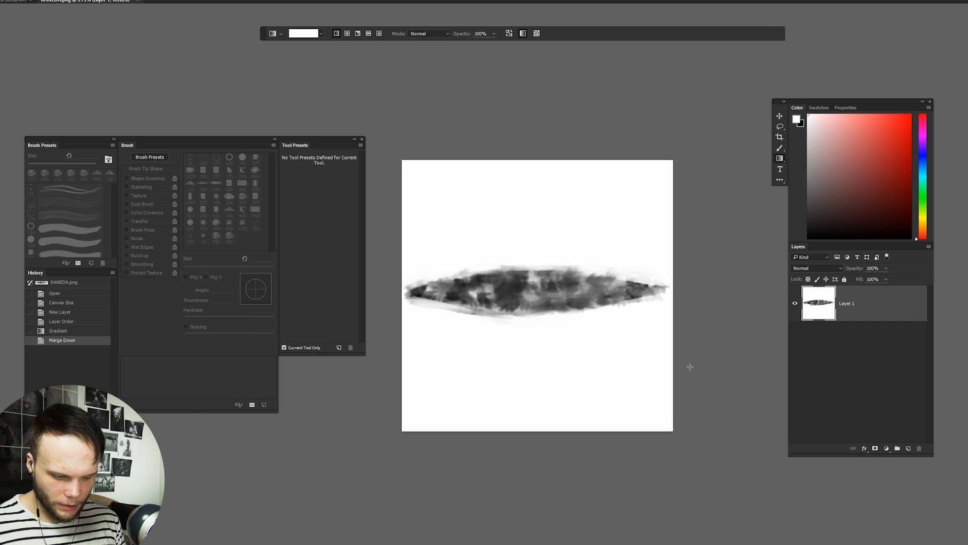
key(ctrl+i)
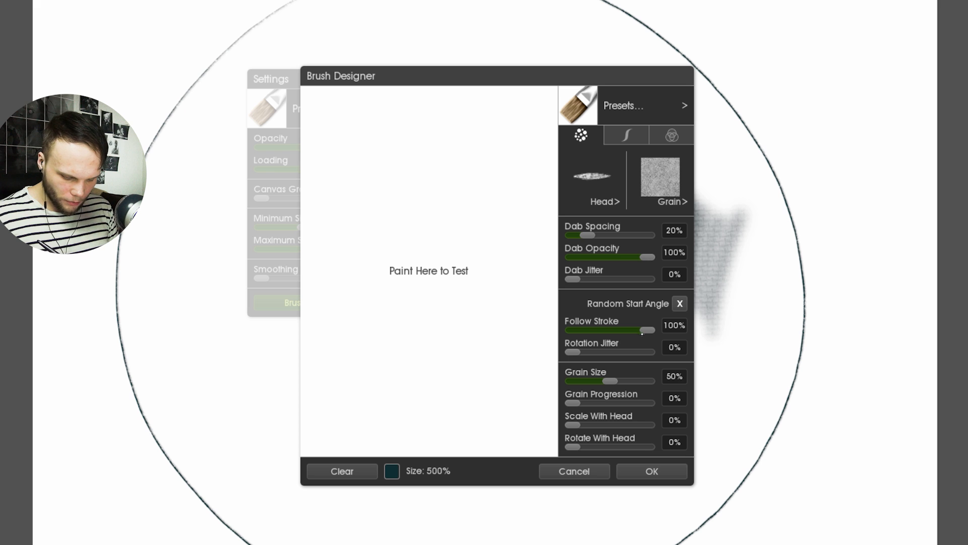
Set Follow Stroke to 0% for the inverted head, test it with dabs and short strokes, and clear the preview
drag(646, 329, 578, 333)
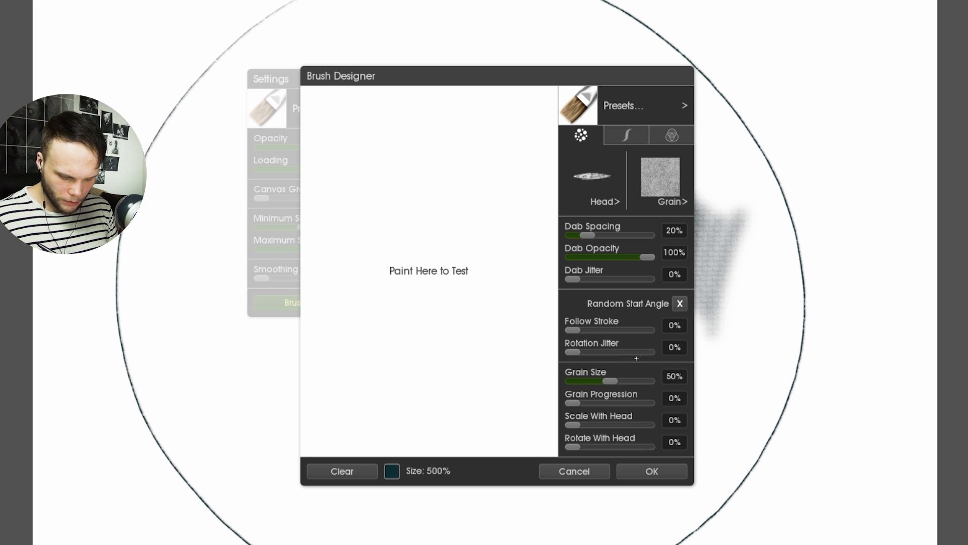
click(409, 219)
click(406, 304)
click(434, 265)
click(446, 341)
click(454, 381)
click(479, 297)
click(487, 242)
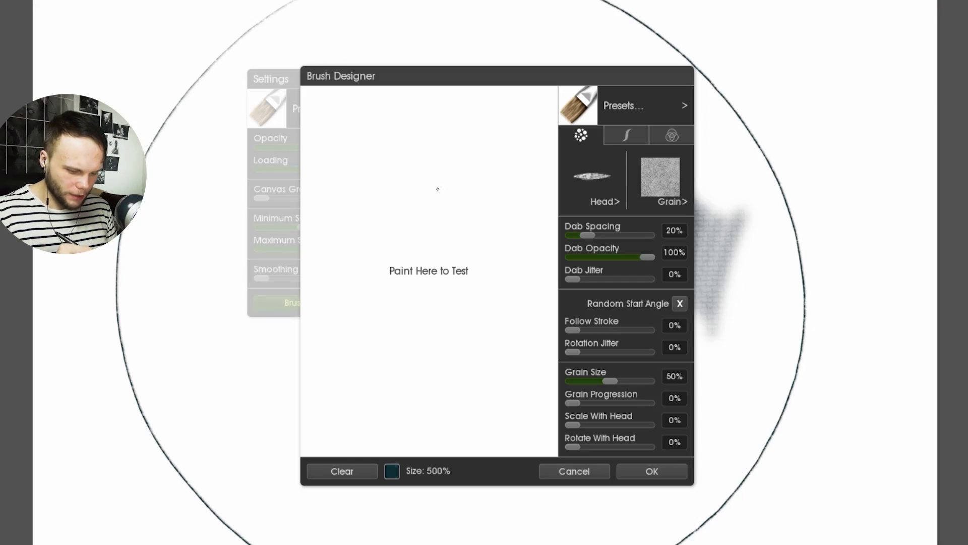
mouse_move(441, 209)
mouse_down()
mouse_move(443, 265)
mouse_move(485, 313)
mouse_move(540, 305)
mouse_move(401, 312)
mouse_move(359, 286)
mouse_move(385, 148)
mouse_move(392, 290)
mouse_move(430, 311)
mouse_up()
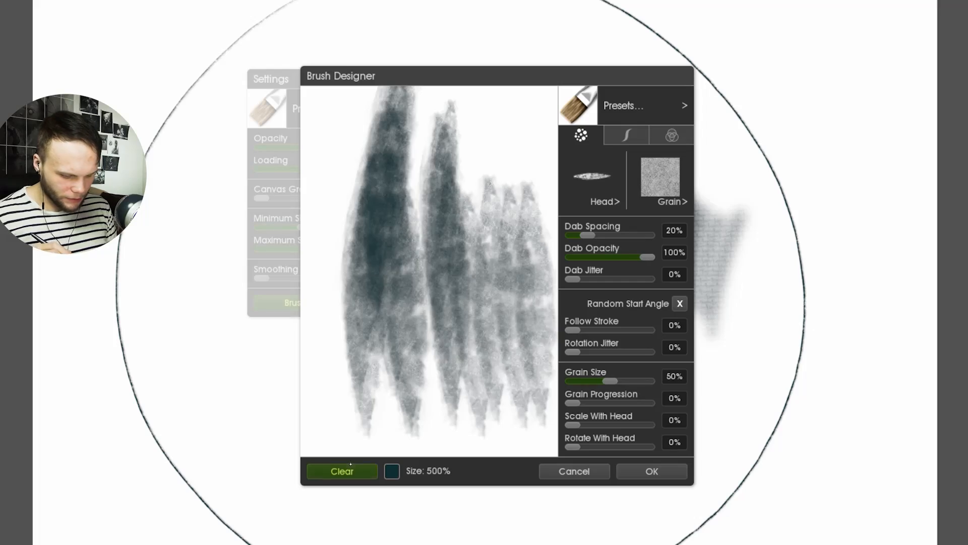
click(350, 463)
Switch to the upright version of the brush head with 0% Dab Spacing, test it with diagonal strokes and clear the preview
key(alt+Tab)
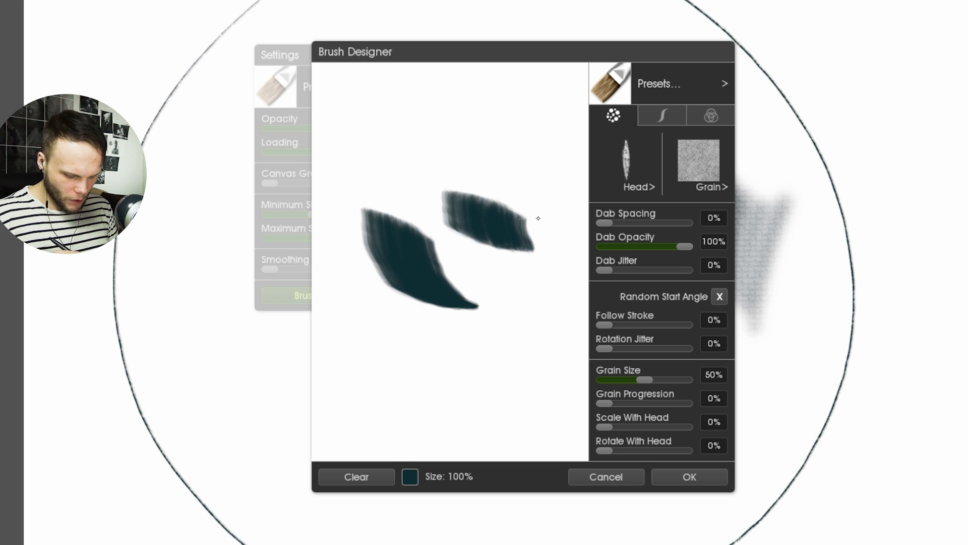
drag(559, 182, 471, 324)
click(356, 476)
drag(348, 194, 446, 330)
drag(418, 197, 484, 274)
drag(499, 146, 570, 186)
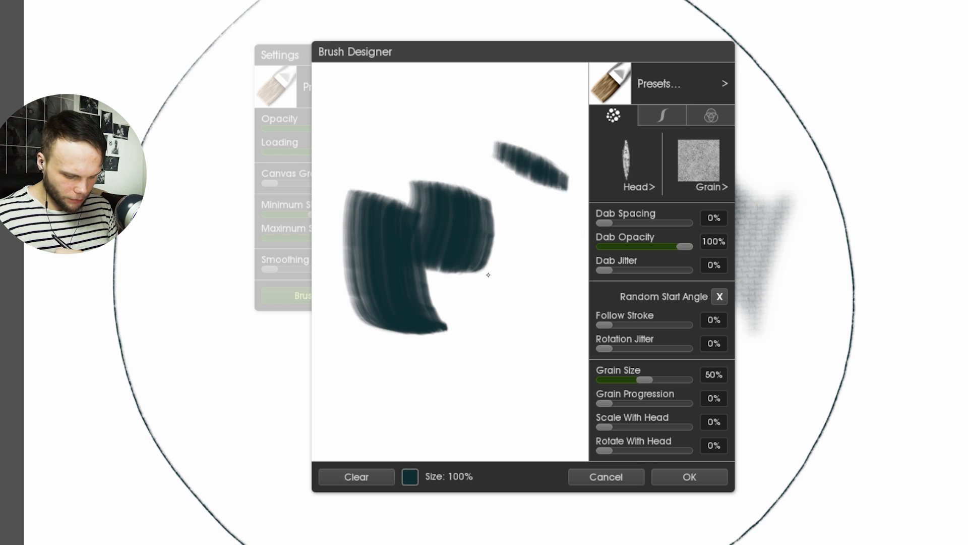
drag(479, 161, 564, 257)
drag(423, 318, 509, 388)
drag(343, 86, 565, 191)
mouse_move(318, 363)
mouse_down()
mouse_move(588, 353)
mouse_move(509, 418)
mouse_up()
click(359, 479)
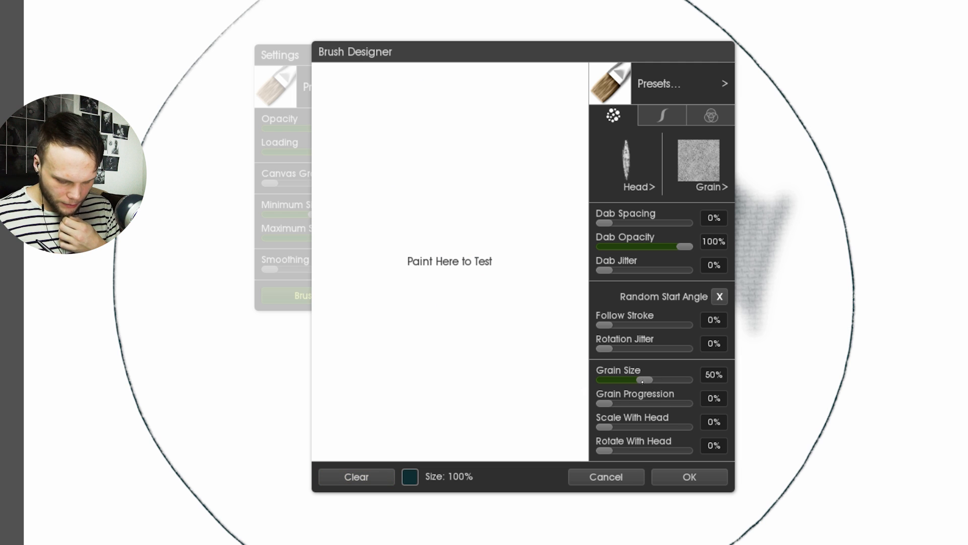
Set Grain Size and Grain Progression to 100%, paint test strokes and clear the preview
drag(643, 381, 737, 377)
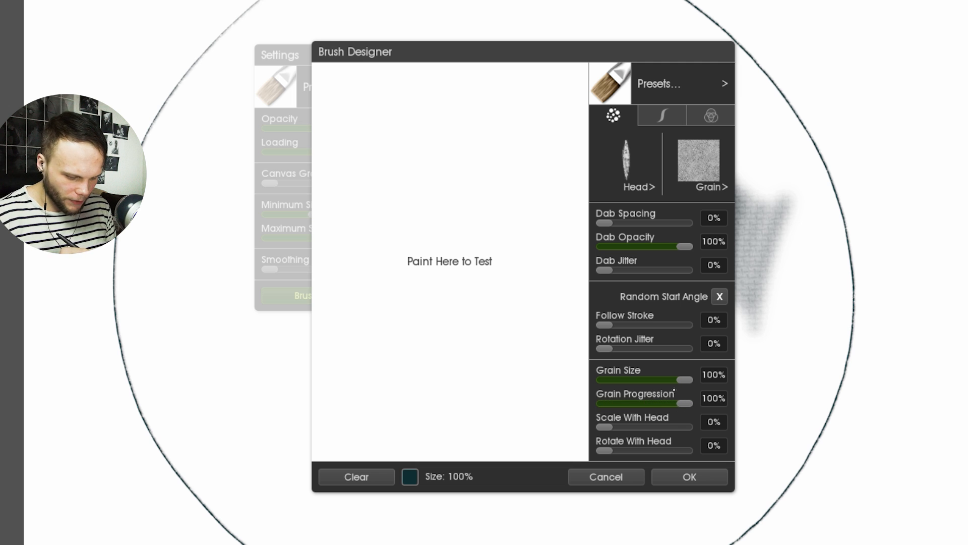
drag(433, 172, 432, 395)
drag(500, 185, 477, 419)
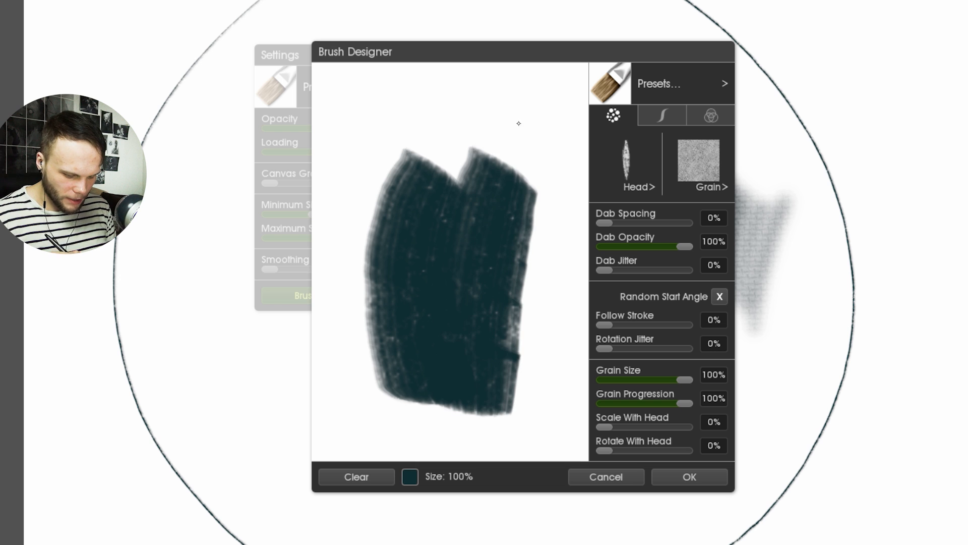
drag(520, 117, 559, 280)
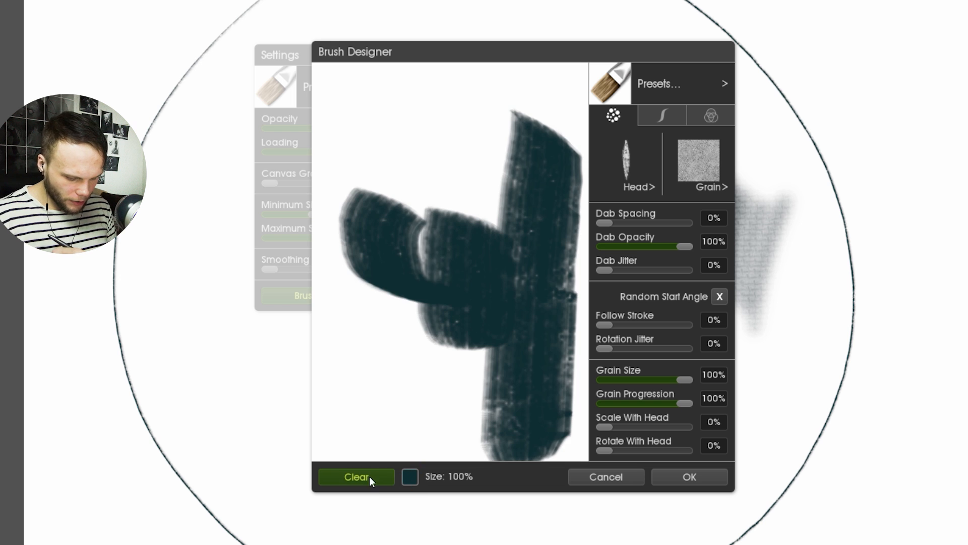
click(369, 476)
Examine the coarser grain with further diagonal and vertical test strokes, clearing the preview between trials
mouse_move(353, 398)
mouse_down()
mouse_move(389, 323)
mouse_move(534, 114)
mouse_up()
drag(529, 242, 443, 434)
drag(557, 197, 537, 500)
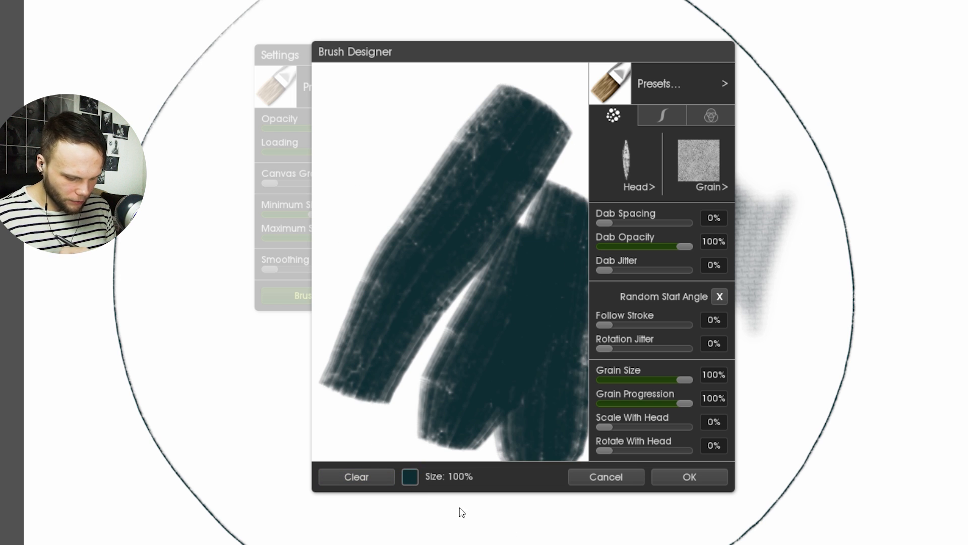
click(363, 471)
drag(400, 165, 404, 407)
click(366, 476)
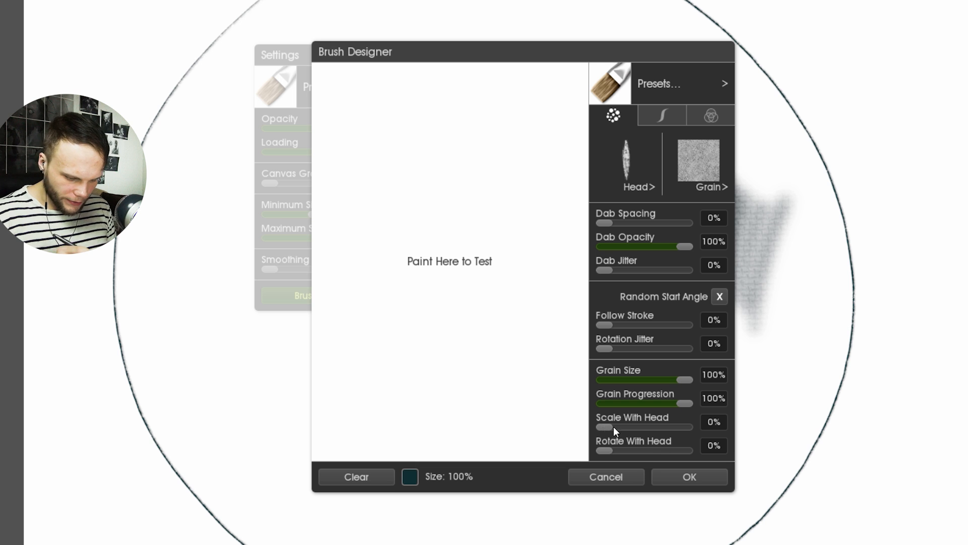
Try Scale With Head at 100% using a few test strokes and clear the preview
mouse_move(487, 137)
mouse_down()
mouse_move(412, 357)
mouse_move(443, 380)
mouse_up()
mouse_move(482, 293)
mouse_down()
mouse_move(546, 315)
mouse_move(542, 206)
mouse_move(577, 97)
mouse_up()
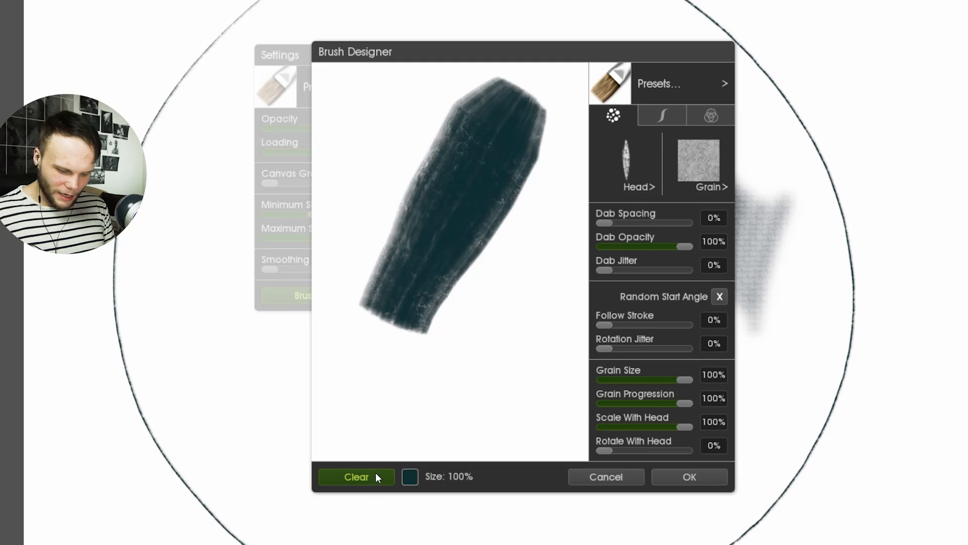
click(375, 474)
Return Scale With Head to 0%, set Rotate With Head to 100% and test the brush with overlapping strokes
mouse_move(679, 429)
mouse_down()
mouse_move(576, 437)
mouse_move(616, 461)
mouse_move(721, 454)
mouse_up()
drag(565, 302, 583, 214)
click(384, 477)
mouse_move(443, 152)
mouse_down()
mouse_move(352, 307)
mouse_move(512, 304)
mouse_up()
mouse_move(539, 100)
mouse_down()
mouse_move(419, 309)
mouse_move(552, 257)
mouse_up()
drag(415, 342, 535, 262)
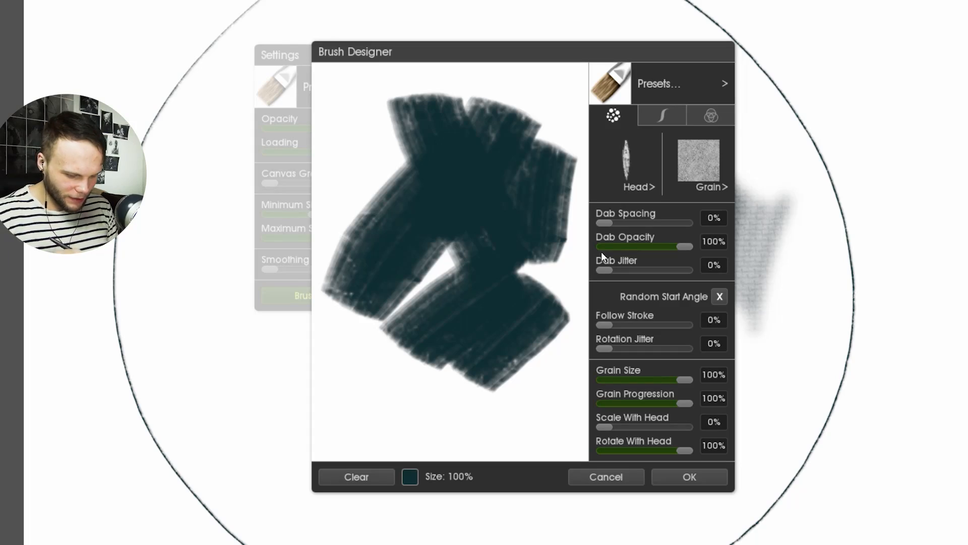
click(357, 476)
mouse_move(343, 247)
mouse_down()
mouse_move(457, 134)
mouse_move(475, 102)
mouse_move(525, 212)
mouse_move(539, 211)
mouse_move(443, 385)
mouse_move(520, 393)
mouse_up()
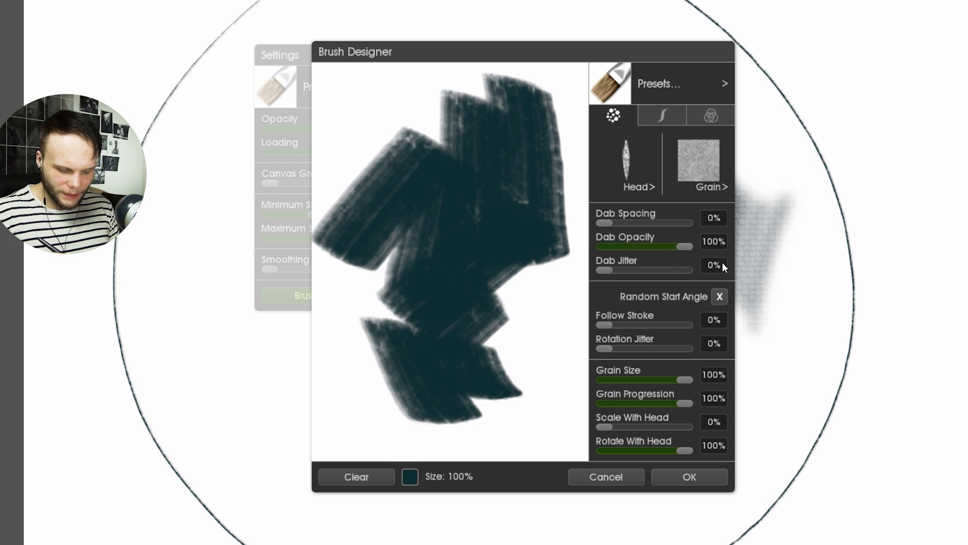
Set Dab Opacity to 66%, paint overlapping test strokes and clear the preview
drag(685, 246, 656, 250)
mouse_move(384, 252)
mouse_down()
mouse_move(505, 170)
mouse_move(484, 325)
mouse_up()
mouse_move(418, 272)
mouse_down()
mouse_move(411, 398)
mouse_move(424, 134)
mouse_up()
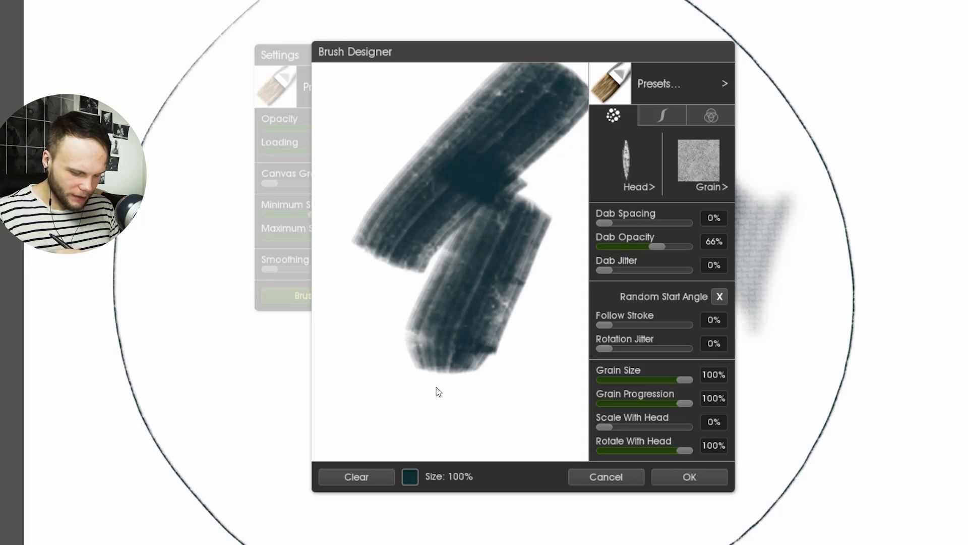
drag(499, 181, 479, 409)
drag(361, 353, 413, 449)
mouse_move(507, 305)
mouse_down()
mouse_move(493, 402)
mouse_move(550, 346)
mouse_up()
click(359, 479)
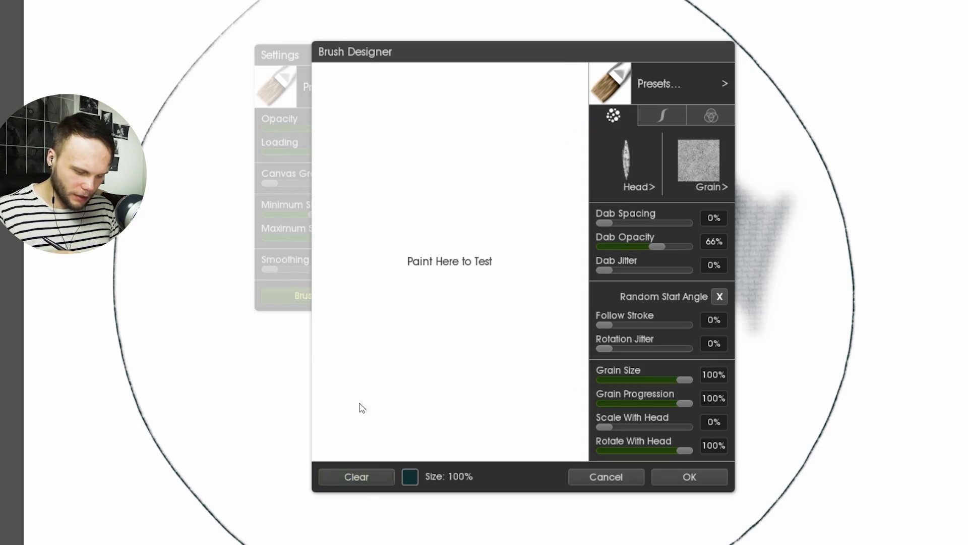
Check the semi-opaque brush texture with single long strokes, clearing the preview after each trial
drag(345, 421, 582, 232)
drag(454, 247, 532, 113)
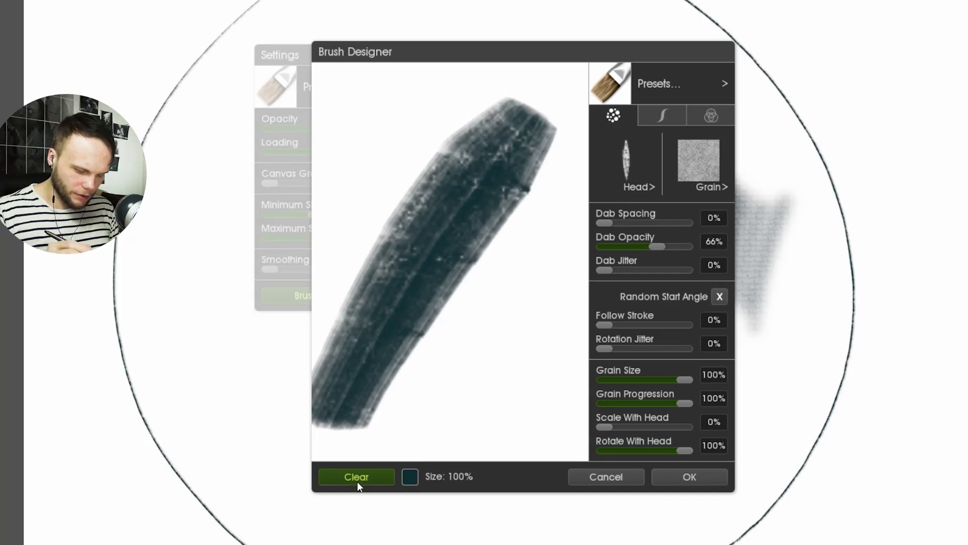
click(357, 481)
drag(353, 388, 535, 106)
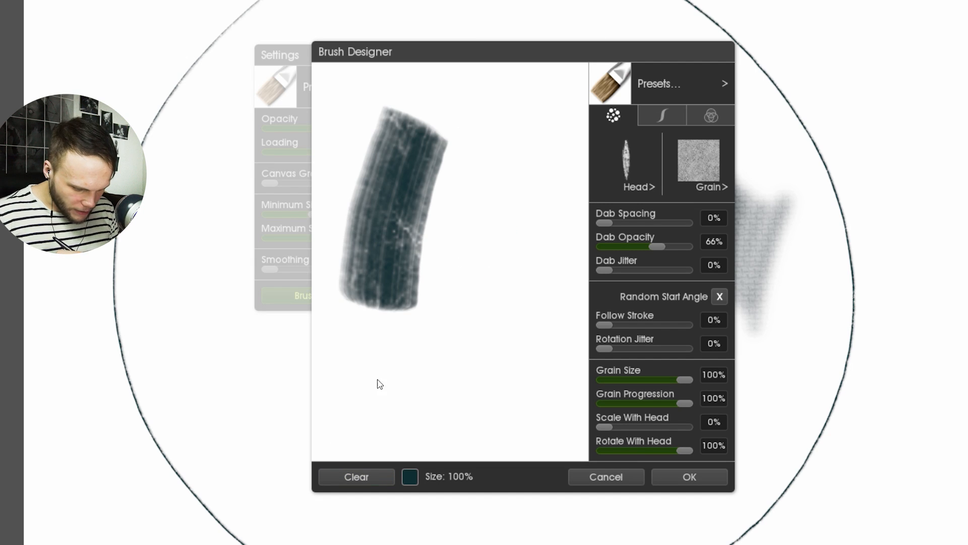
click(363, 474)
drag(368, 328, 381, 285)
mouse_move(459, 157)
mouse_down()
mouse_move(492, 217)
mouse_move(462, 377)
mouse_move(426, 454)
mouse_up()
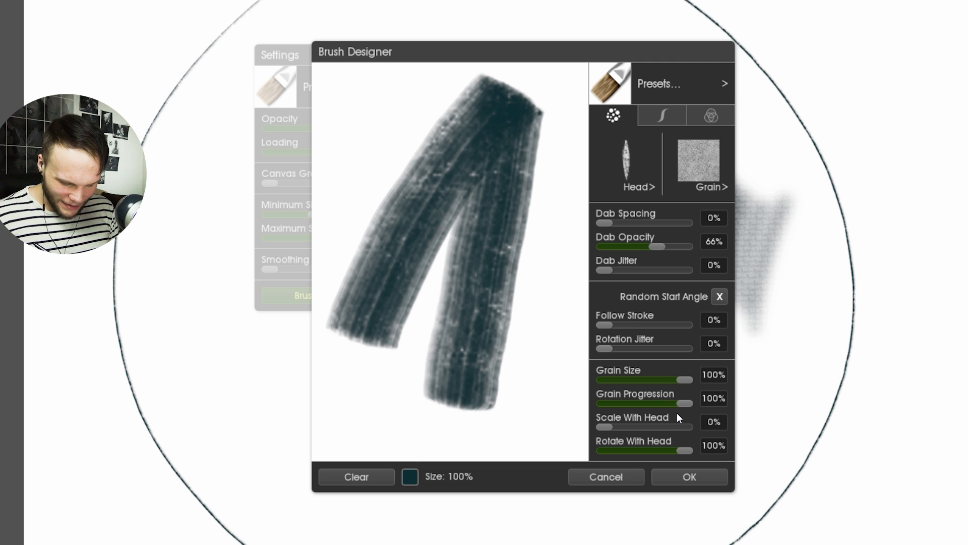
Try a Grain Size of 22% with a zigzag test stroke and clear the preview
drag(684, 378, 622, 380)
click(386, 476)
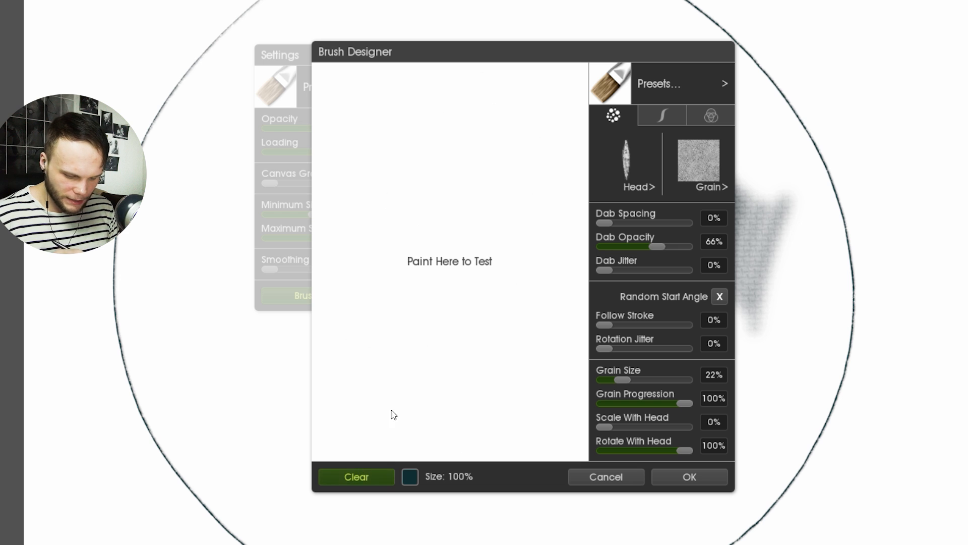
drag(402, 222, 504, 393)
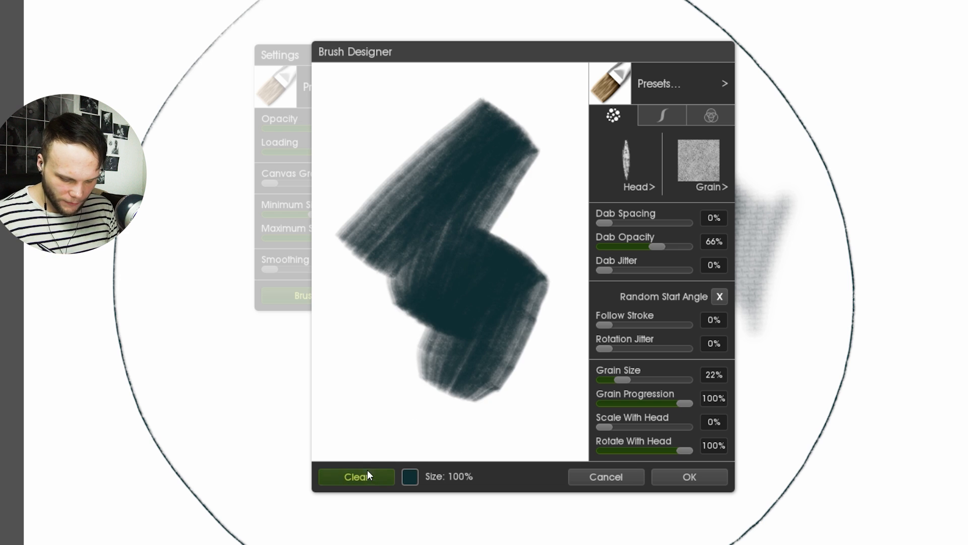
click(367, 475)
Try a Grain Size of 50% and paint several diagonal test strokes across the preview
drag(615, 378, 644, 383)
drag(529, 171, 393, 393)
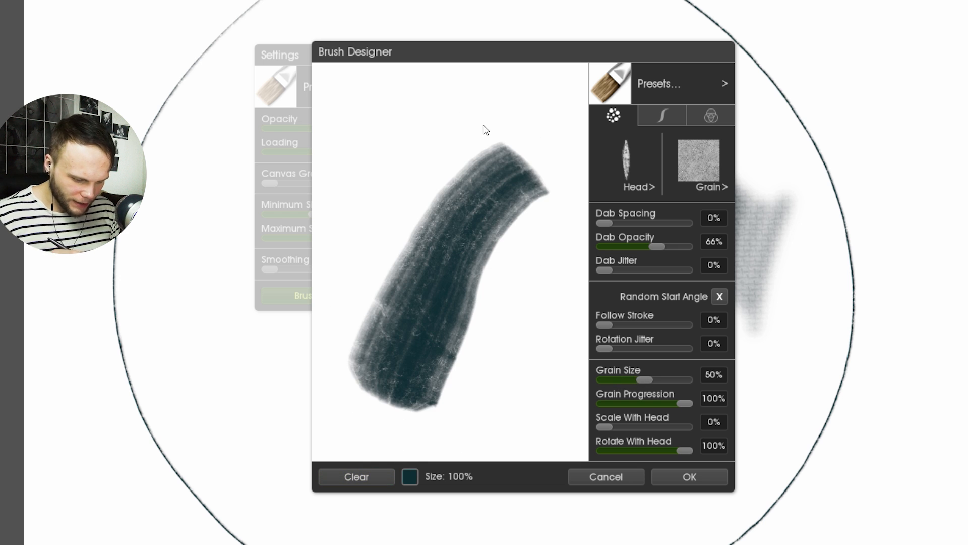
drag(479, 95, 353, 237)
mouse_move(555, 194)
mouse_down()
mouse_move(501, 309)
mouse_move(484, 389)
mouse_up()
mouse_move(565, 299)
mouse_down()
mouse_move(544, 378)
mouse_move(499, 449)
mouse_up()
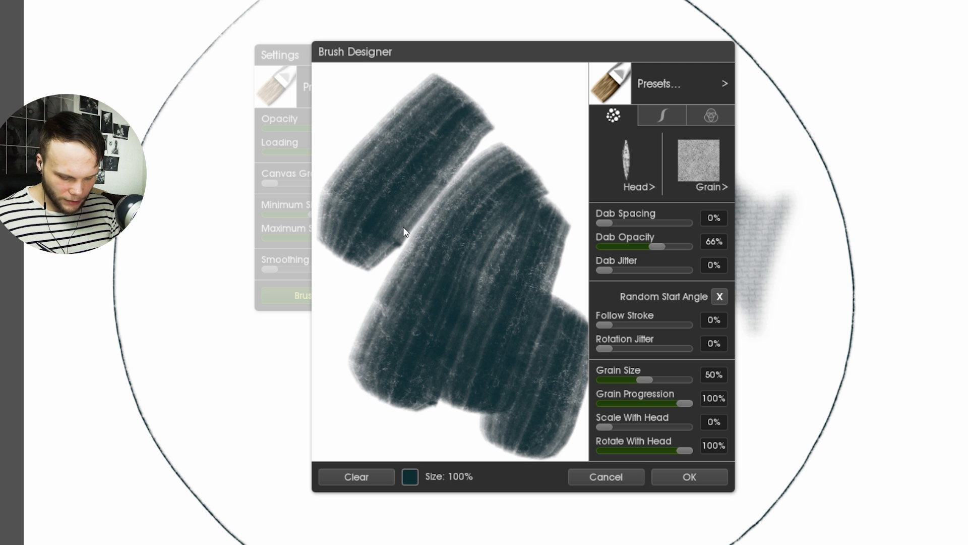
Set Grain Size to 75%, clear the preview and paint a new set of diagonal test strokes
drag(645, 379, 667, 384)
click(370, 474)
drag(525, 111, 348, 263)
drag(513, 203, 395, 362)
drag(552, 184, 497, 361)
drag(458, 370, 432, 416)
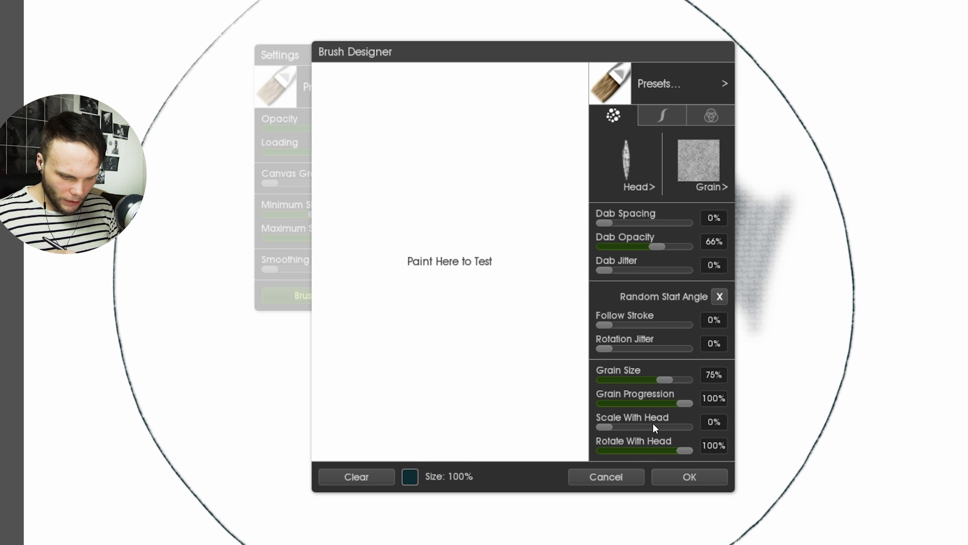
Open the brush's stroke settings, paint test strokes of varying length across the preview and clear them
click(673, 121)
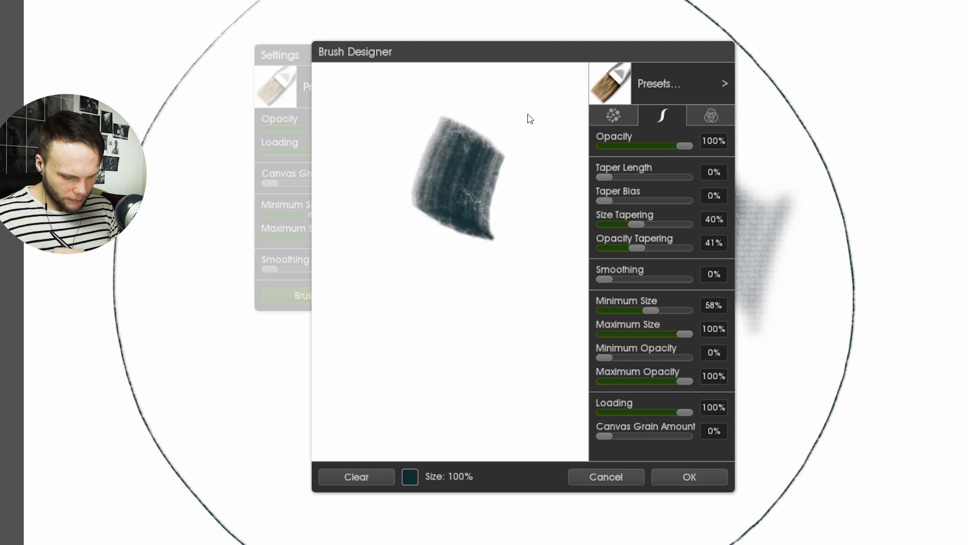
mouse_move(528, 117)
mouse_down()
mouse_move(509, 246)
mouse_move(515, 346)
mouse_up()
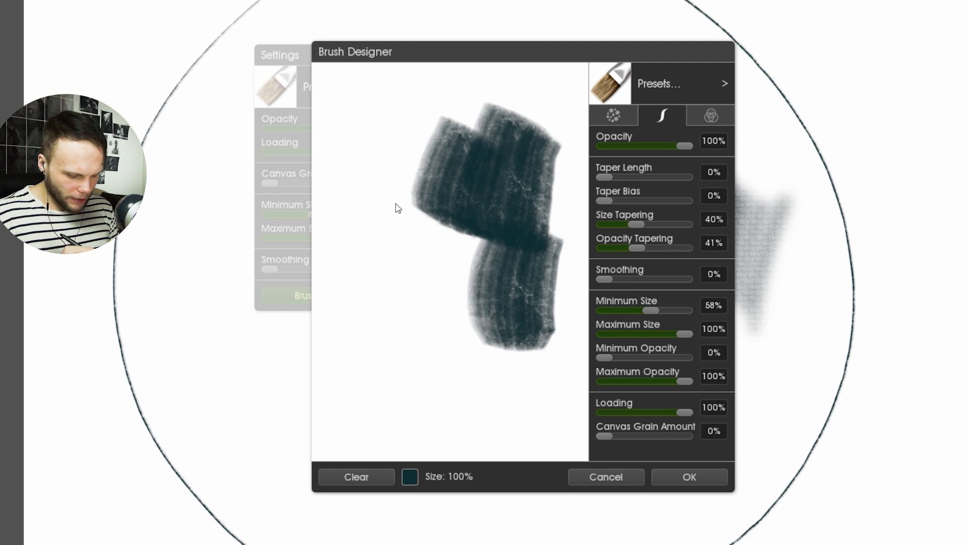
drag(393, 135, 389, 227)
drag(384, 157, 367, 350)
drag(330, 297, 413, 423)
drag(428, 364, 428, 449)
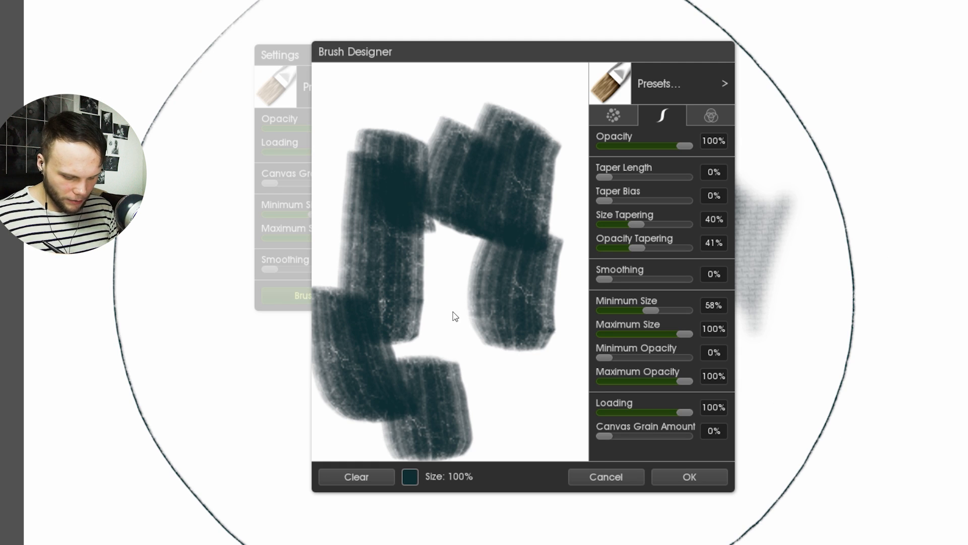
drag(455, 316, 482, 443)
click(356, 477)
drag(504, 128, 497, 406)
click(386, 476)
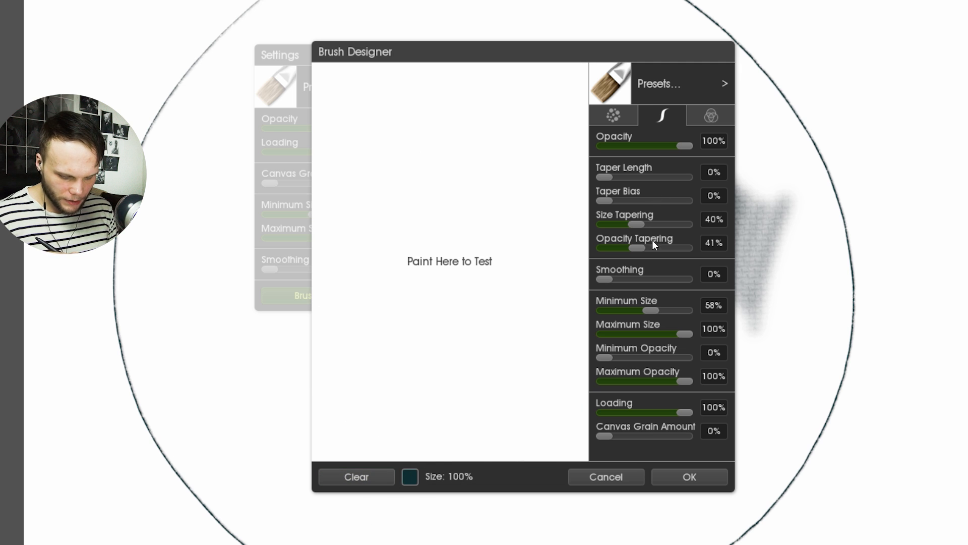
Set the brush's Minimum Size to 75% and paint a short test stroke
drag(664, 313, 665, 313)
drag(480, 198, 476, 262)
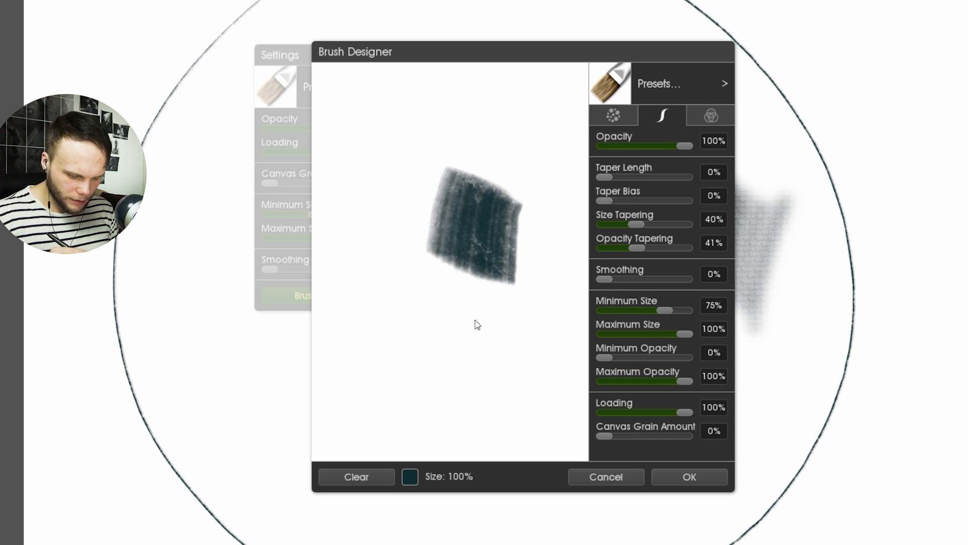
Paint two rounds of dense zigzag test strokes across the brush preview, clearing it after each round
drag(477, 324, 565, 133)
drag(400, 238, 428, 418)
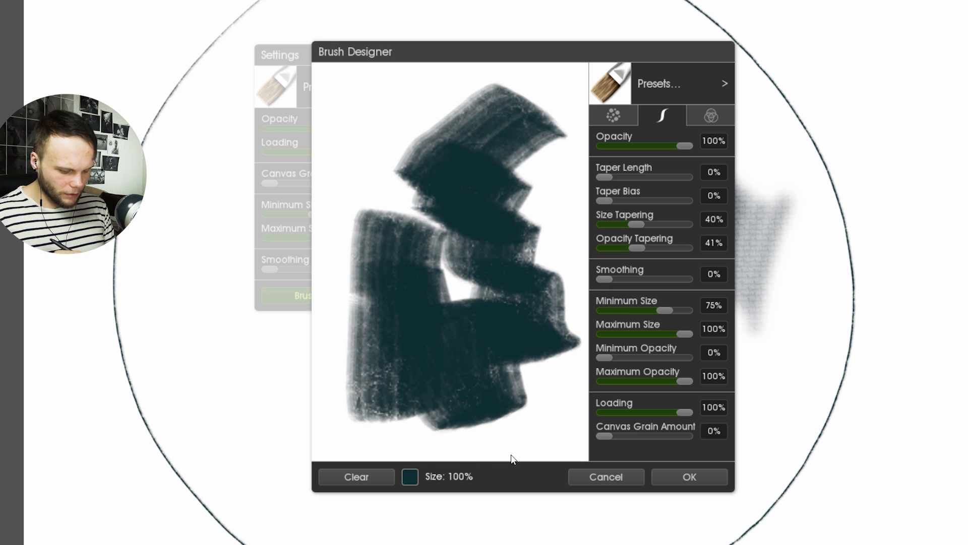
click(361, 477)
mouse_move(497, 166)
mouse_down()
mouse_move(540, 190)
mouse_move(463, 207)
mouse_move(428, 392)
mouse_up()
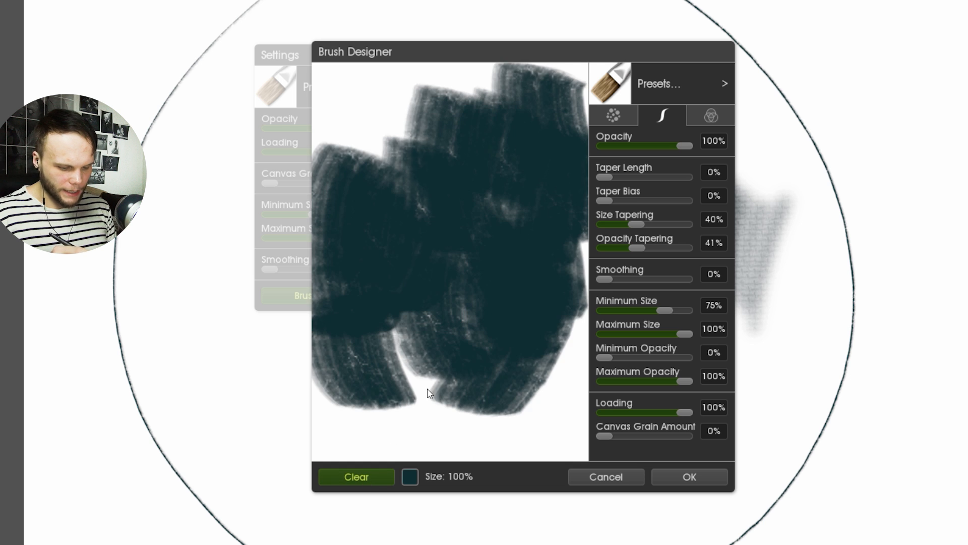
click(356, 476)
Cover the preview with overlapping test strokes, clear it and paint single long diagonal test strokes
mouse_move(557, 210)
mouse_down()
mouse_move(545, 240)
mouse_move(456, 211)
mouse_move(419, 186)
mouse_move(393, 282)
mouse_move(495, 326)
mouse_up()
drag(476, 386, 664, 279)
click(631, 113)
click(661, 111)
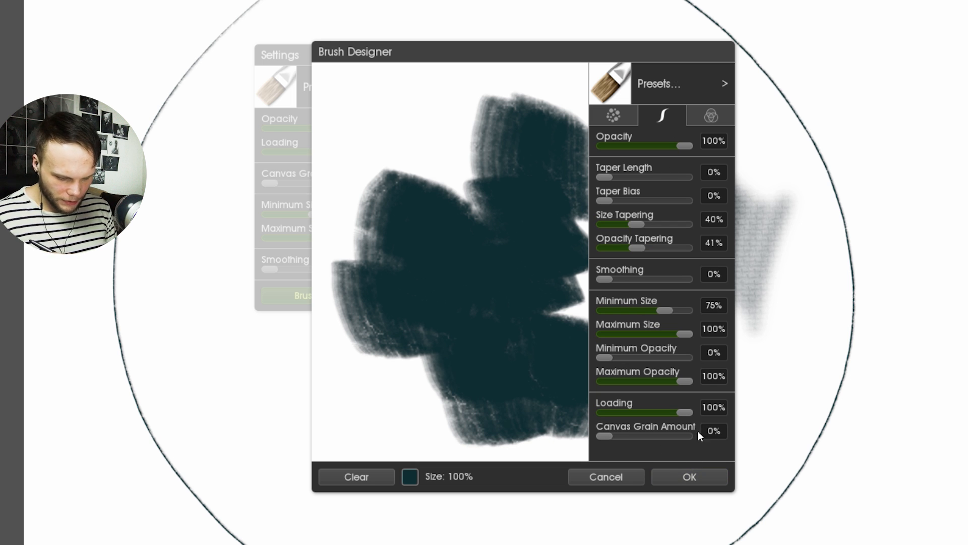
click(357, 476)
mouse_move(334, 356)
mouse_down()
mouse_move(443, 232)
mouse_move(550, 81)
mouse_up()
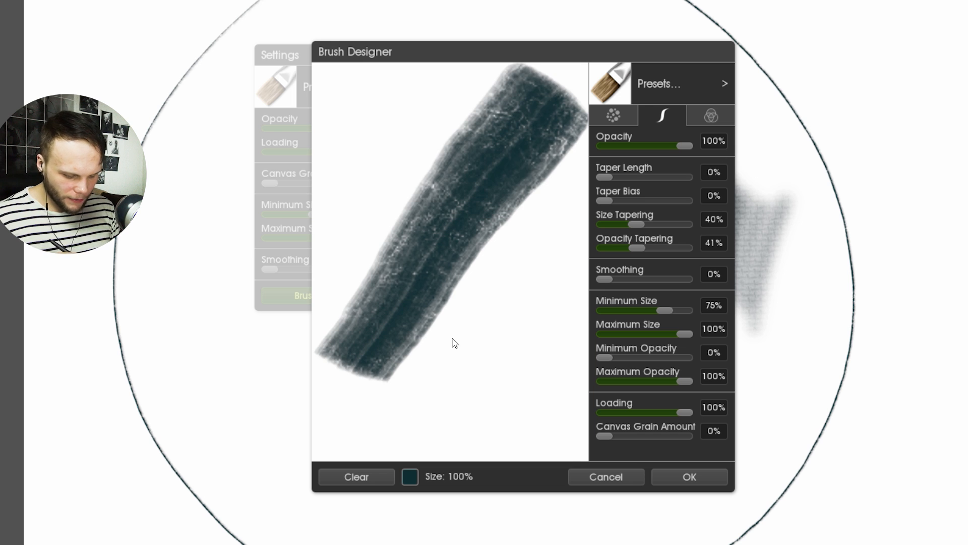
click(356, 475)
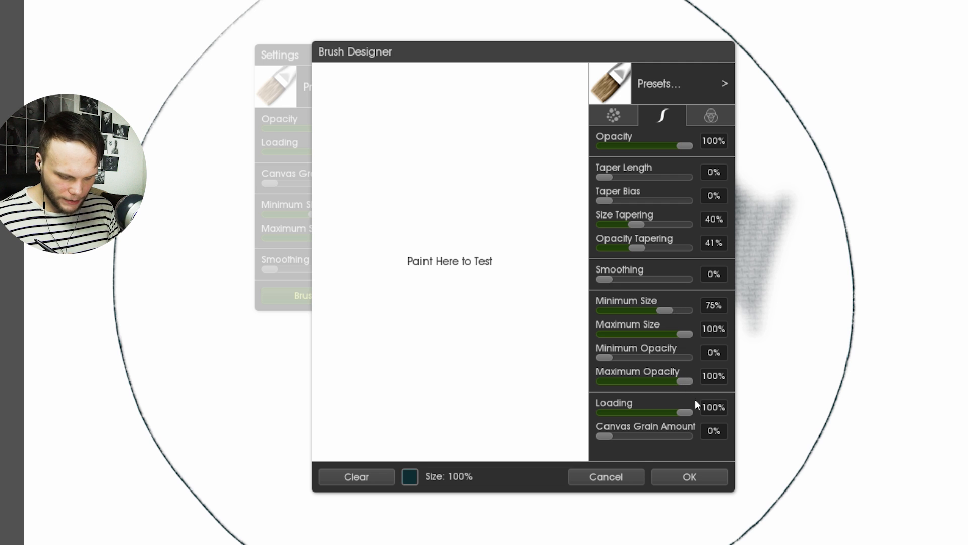
drag(639, 359, 585, 363)
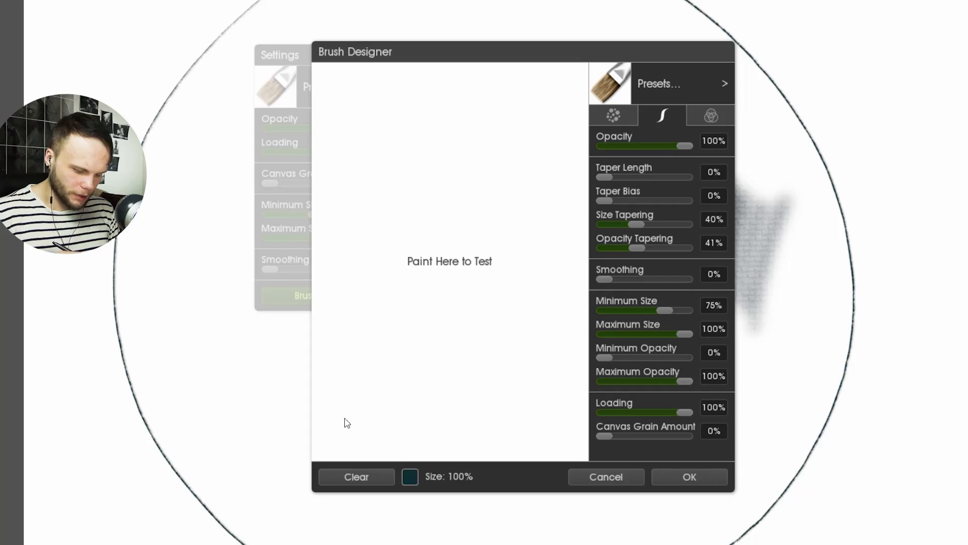
mouse_move(343, 421)
mouse_down()
mouse_move(553, 113)
mouse_move(629, 60)
mouse_up()
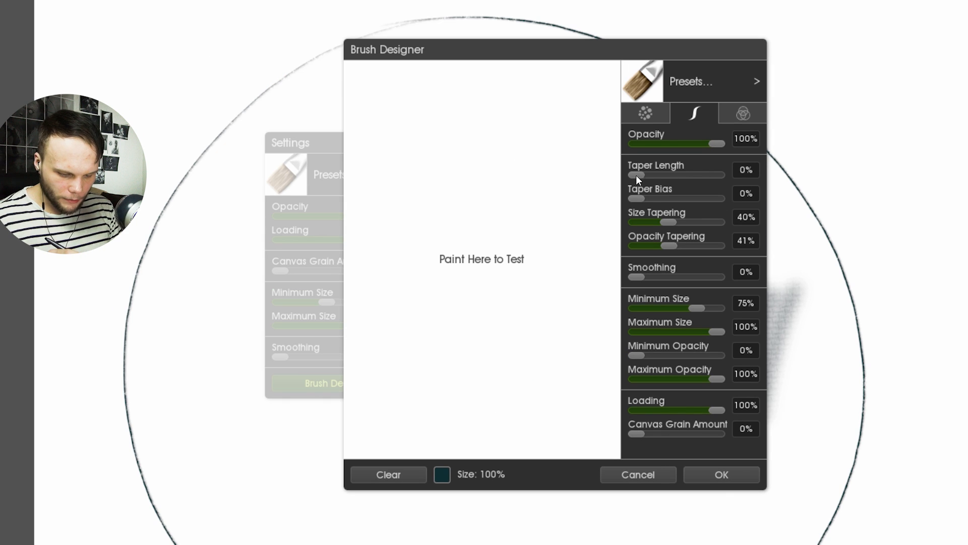
Try a Taper Length of 48% with one long diagonal test stroke and clear the preview
drag(637, 174, 675, 175)
mouse_move(555, 116)
mouse_down()
mouse_move(454, 257)
mouse_move(419, 393)
mouse_up()
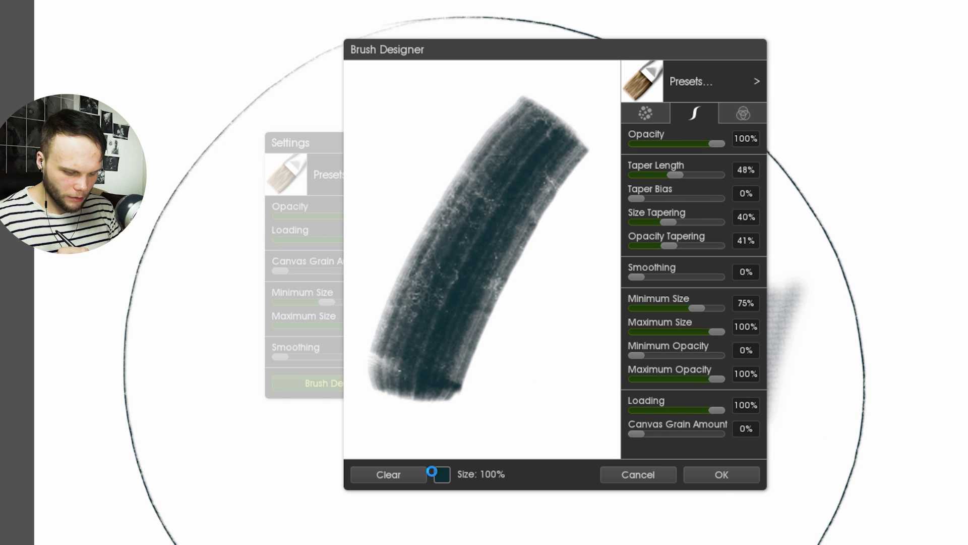
click(396, 474)
Set Taper Length to 18% and both Size Tapering and Opacity Tapering to 100%, testing each change with a diagonal stroke
drag(661, 226, 726, 229)
drag(549, 144, 433, 383)
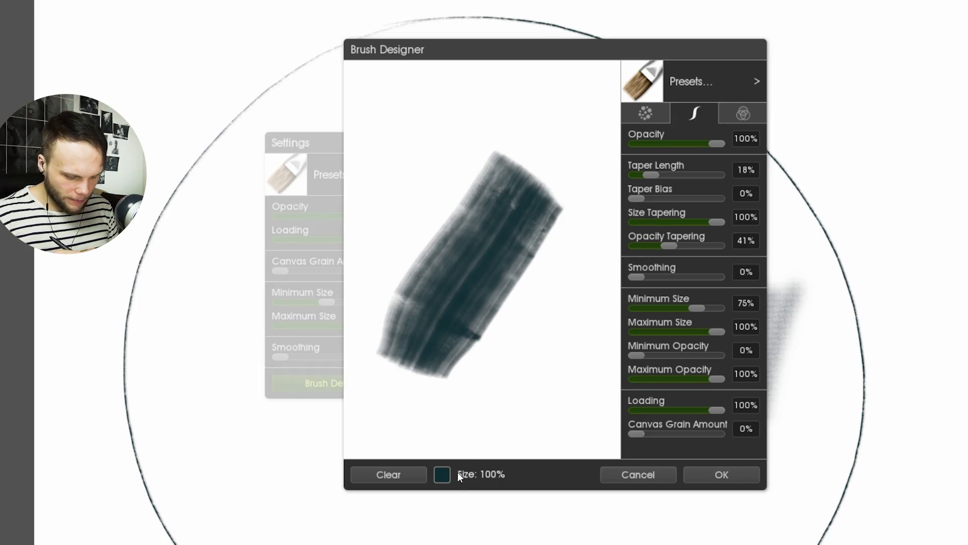
click(408, 474)
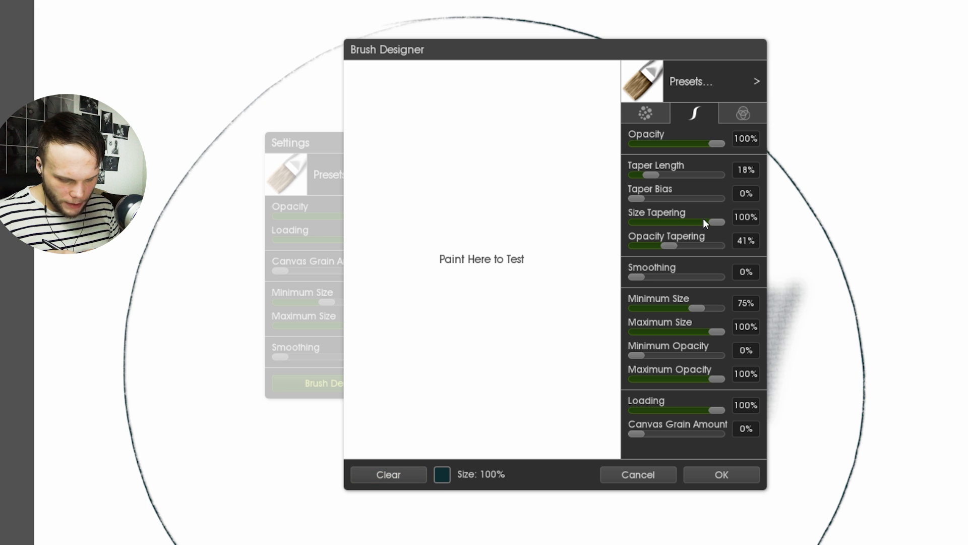
drag(670, 244, 740, 263)
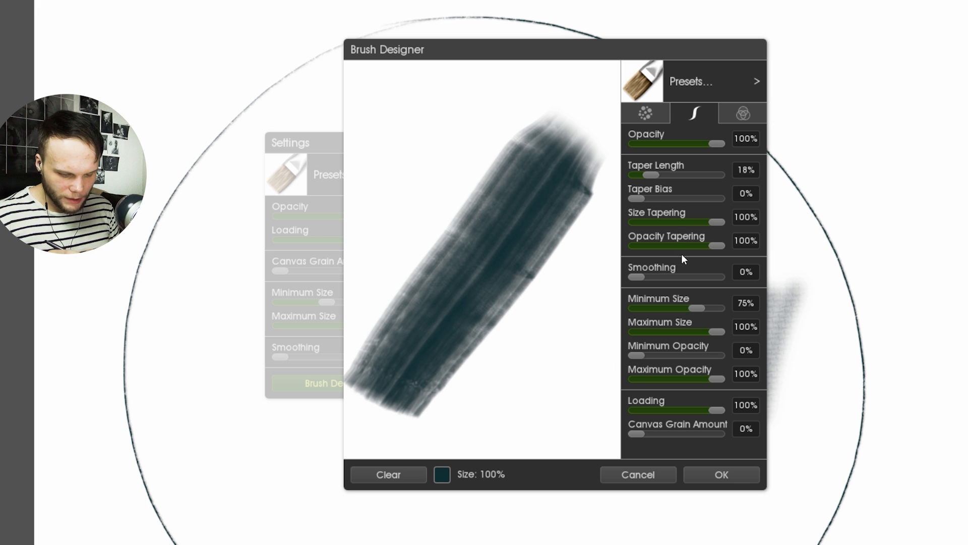
Try Taper Bias at 100% and set it to 50%, painting a diagonal test stroke for each value and clearing the preview
drag(638, 197, 656, 286)
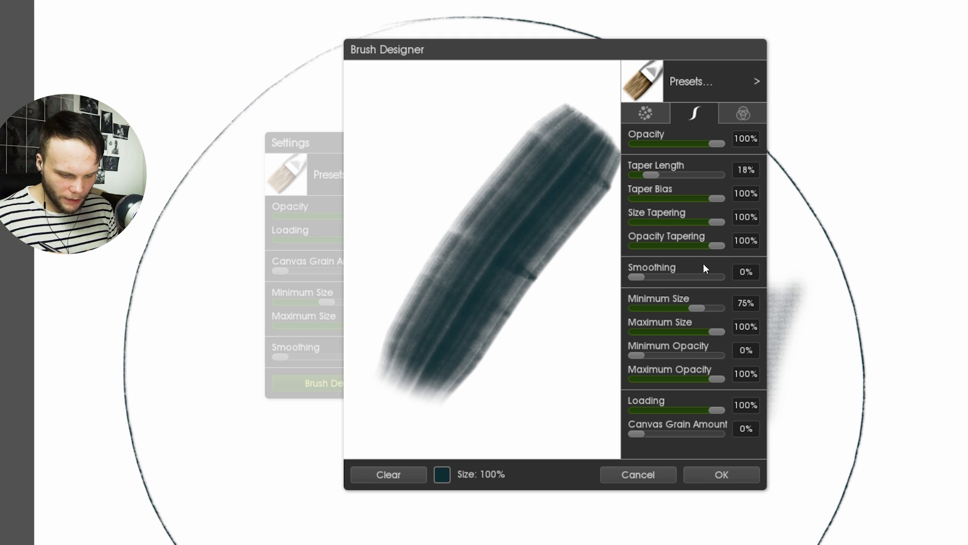
drag(708, 216, 674, 215)
click(389, 474)
mouse_move(413, 378)
mouse_down()
mouse_move(517, 202)
mouse_move(595, 103)
mouse_up()
click(391, 474)
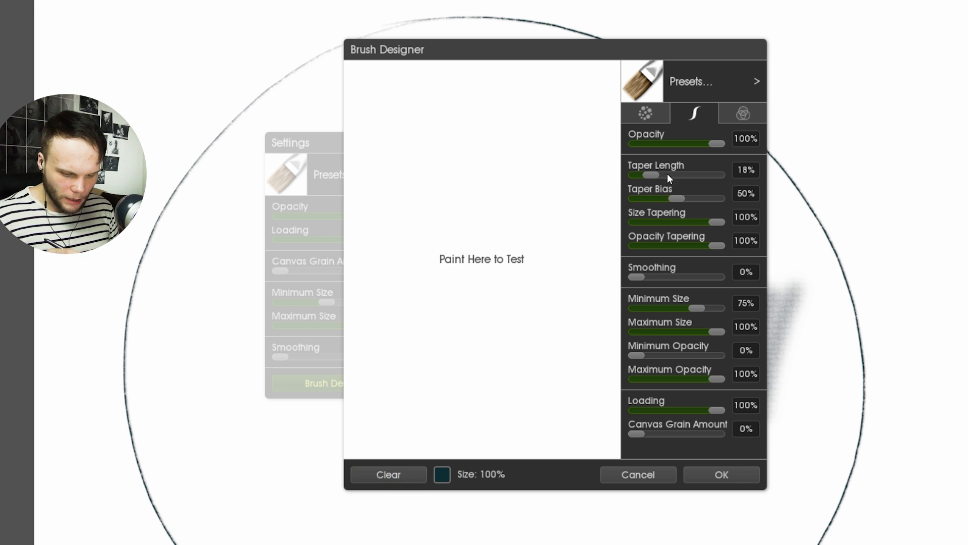
Try a Taper Length of 100% with several test strokes of different lengths and clear the preview
drag(390, 415, 595, 105)
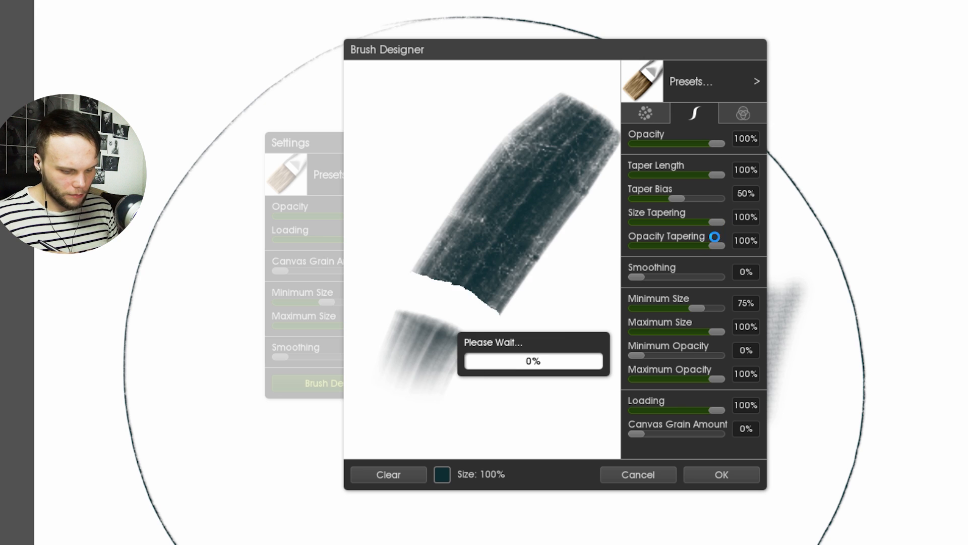
click(396, 475)
drag(424, 378, 494, 111)
drag(403, 388, 519, 151)
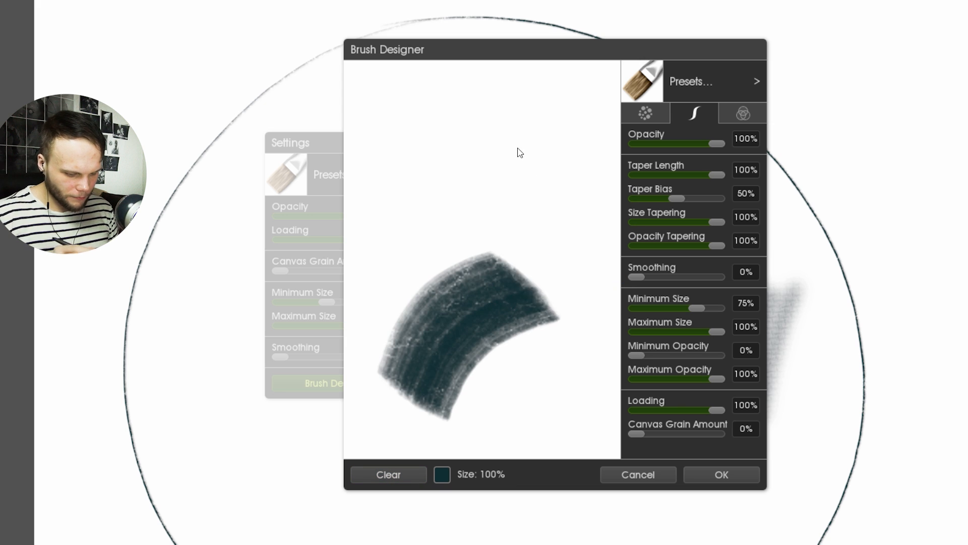
click(401, 475)
Try Smoothing at 53% and at 100%, painting a curved test stroke with each value
drag(638, 276, 677, 283)
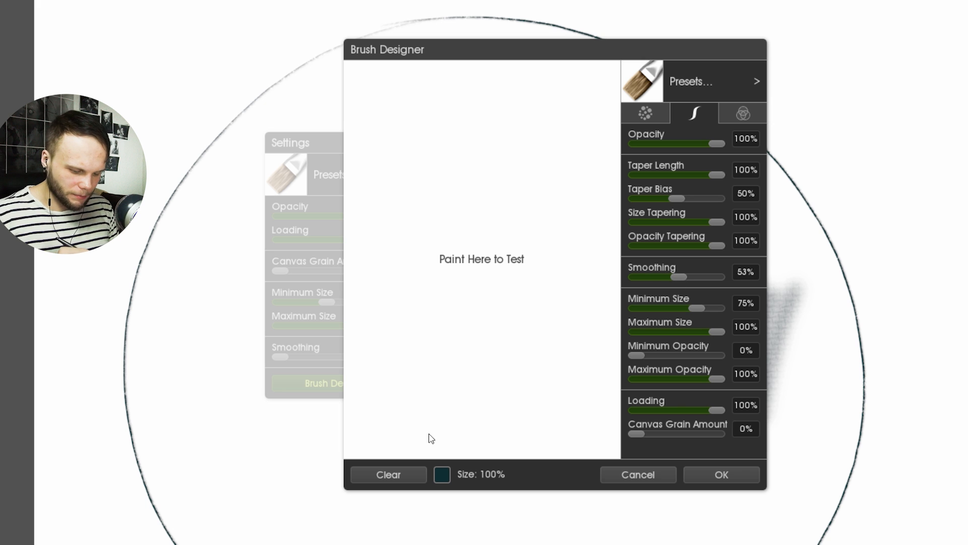
drag(431, 438, 571, 117)
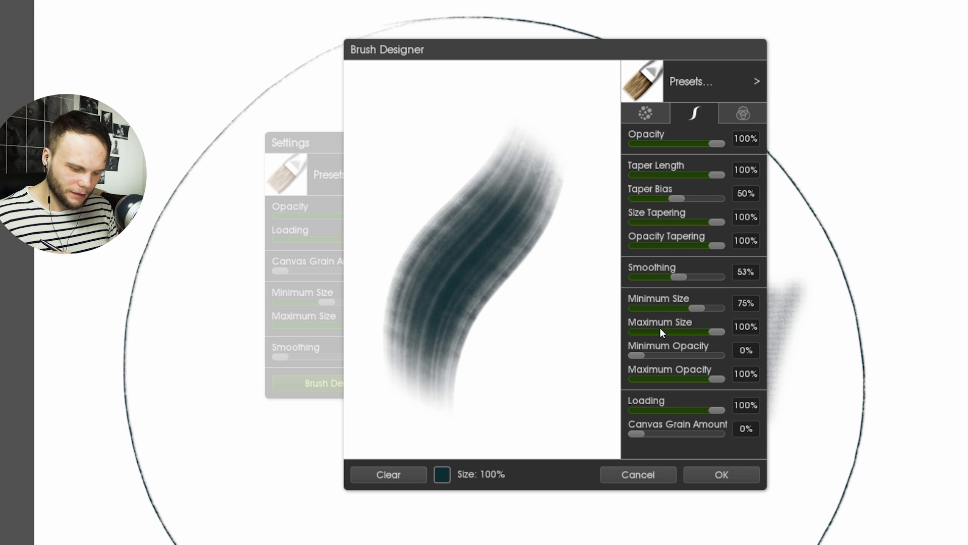
drag(678, 276, 721, 276)
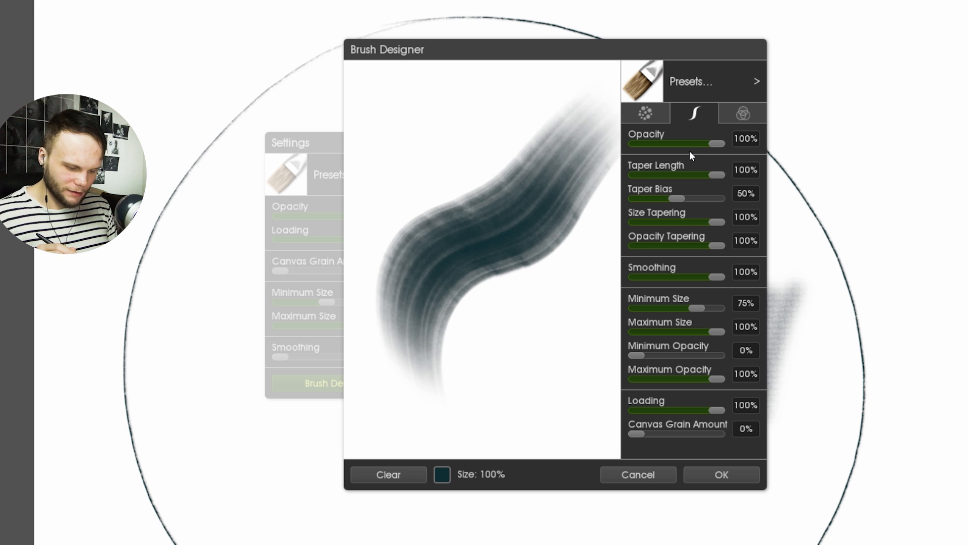
Set Taper Length and Smoothing to 0%, paint a long stroke and a series of short test strokes, and clear the preview
drag(715, 175, 603, 211)
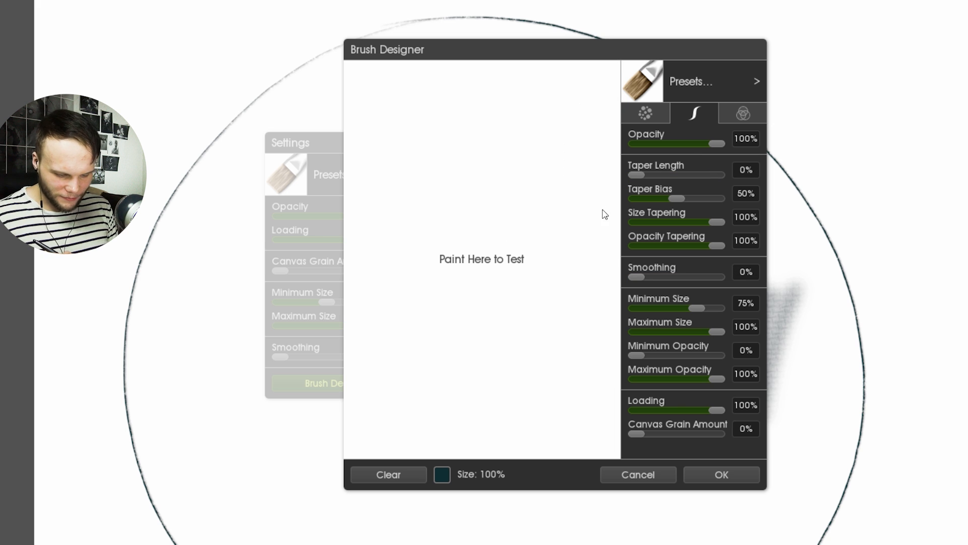
drag(391, 406, 550, 262)
click(398, 473)
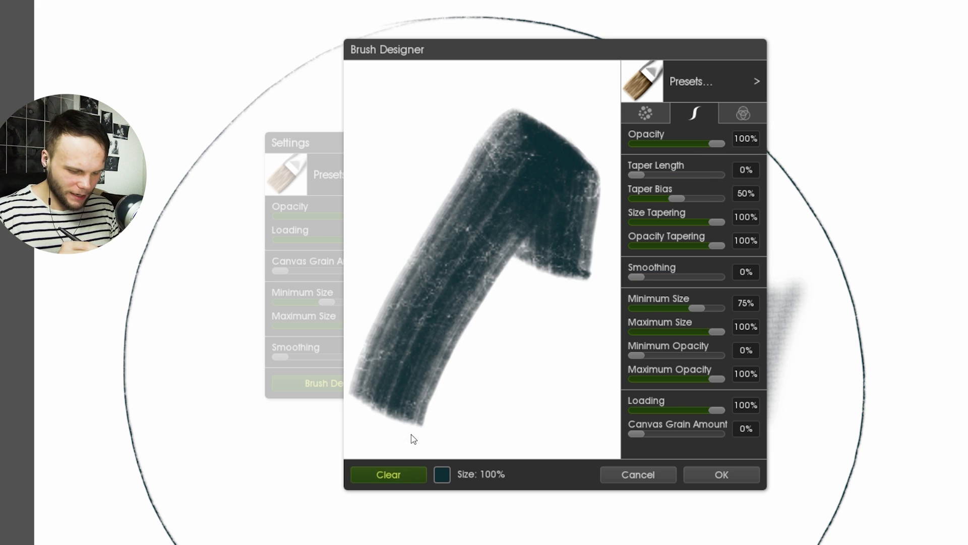
drag(409, 229, 436, 350)
drag(499, 136, 515, 239)
drag(569, 112, 577, 216)
drag(575, 282, 504, 353)
drag(560, 368, 522, 424)
drag(582, 381, 588, 409)
drag(403, 131, 469, 242)
click(402, 473)
Lower the brush's overall Opacity and paint overlapping test strokes across the preview
drag(689, 143, 674, 145)
drag(539, 139, 457, 151)
drag(504, 131, 403, 328)
drag(579, 167, 534, 333)
mouse_move(545, 151)
mouse_down()
mouse_move(483, 313)
mouse_move(488, 353)
mouse_up()
mouse_move(445, 272)
mouse_down()
mouse_move(474, 414)
mouse_move(508, 415)
mouse_move(574, 318)
mouse_up()
drag(575, 215, 579, 346)
drag(581, 130, 587, 136)
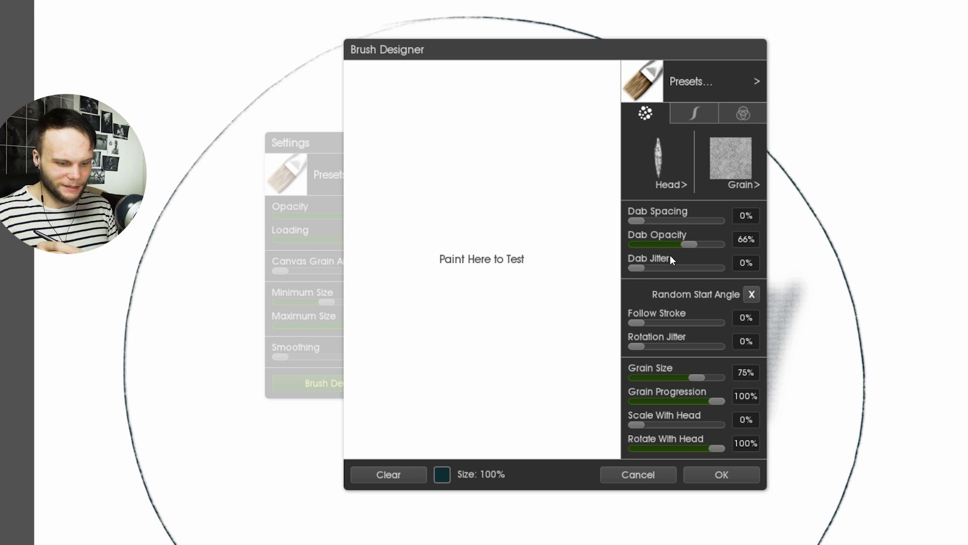
Try a Dab Opacity of 100% with three overlapping semi-transparent test strokes
drag(689, 244, 720, 244)
drag(524, 161, 454, 368)
drag(568, 140, 552, 253)
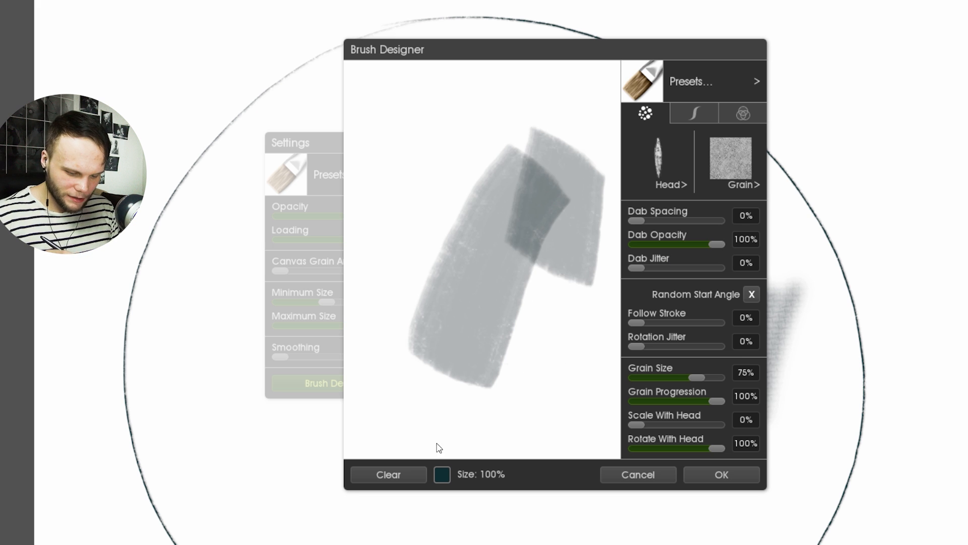
drag(559, 166, 529, 363)
Try Dab Opacity at 85% and 35%, painting pairs of diagonal test strokes to compare their overlap
drag(716, 244, 705, 244)
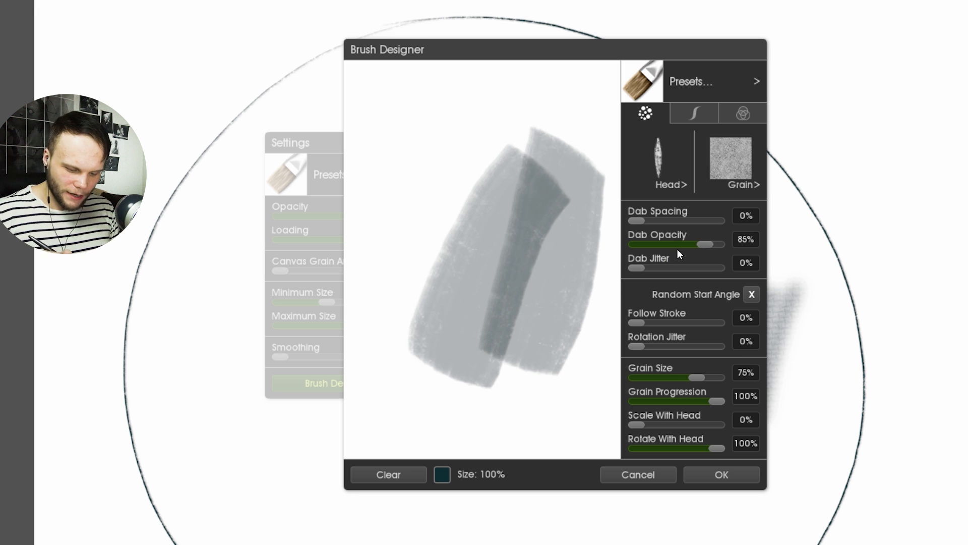
click(382, 475)
mouse_move(407, 376)
mouse_down()
mouse_move(493, 194)
mouse_move(550, 106)
mouse_up()
mouse_move(579, 212)
mouse_down()
mouse_move(514, 367)
mouse_move(509, 434)
mouse_up()
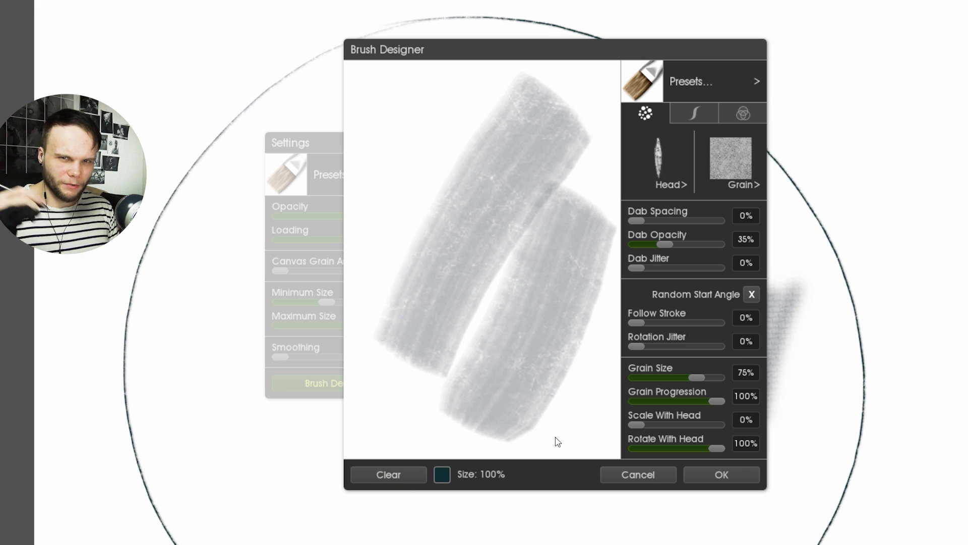
mouse_move(379, 373)
mouse_down()
mouse_move(514, 141)
mouse_move(552, 108)
mouse_up()
drag(559, 197, 458, 406)
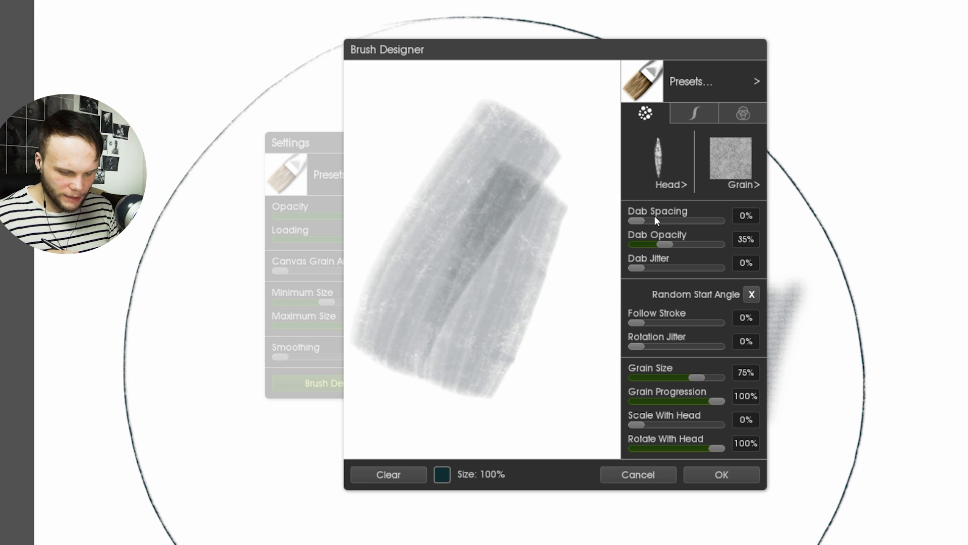
Set Dab Opacity to 59% and the stroke's Opacity to 100%, painting test strokes on the preview
click(673, 244)
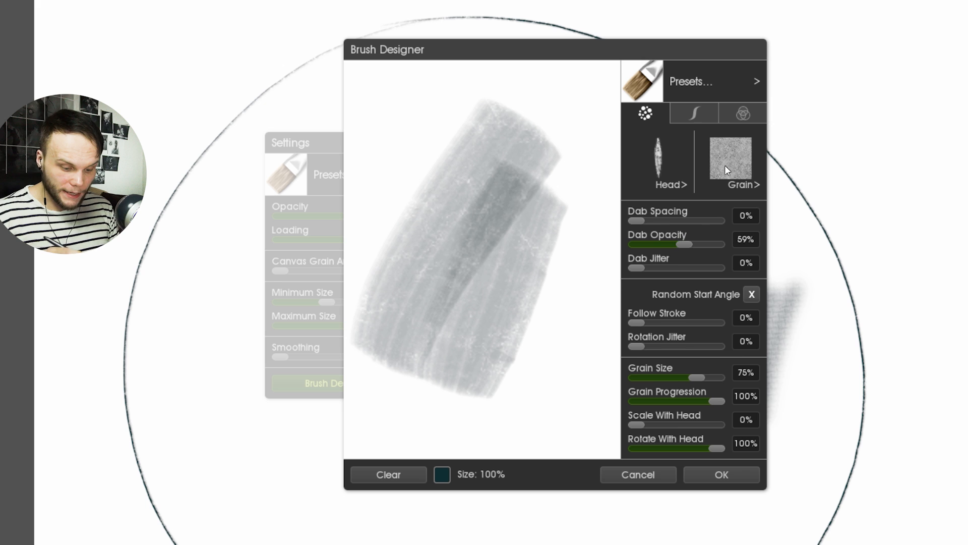
click(694, 113)
mouse_move(580, 123)
mouse_down()
mouse_move(563, 271)
mouse_move(513, 391)
mouse_up()
drag(605, 252, 484, 409)
click(389, 474)
drag(388, 293, 454, 328)
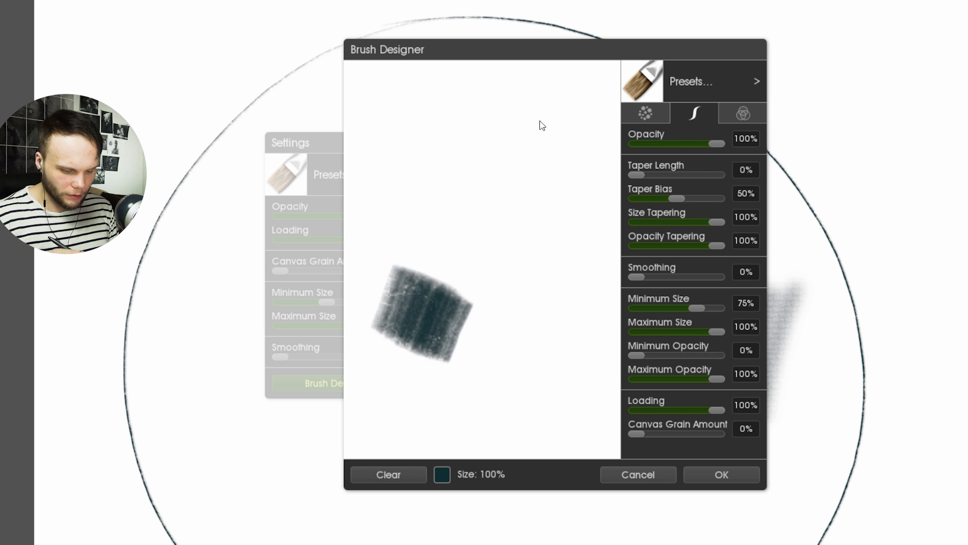
drag(542, 125, 505, 353)
Try a stroke Opacity of 39% with many overlapping test strokes, clear the preview and restore Opacity to 100%
click(667, 143)
drag(605, 323, 505, 454)
click(411, 473)
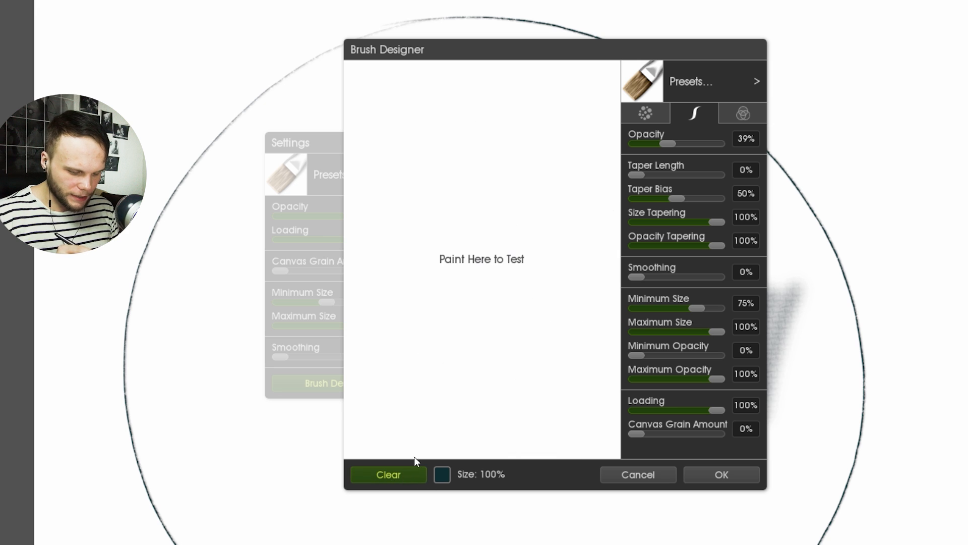
drag(393, 423, 464, 247)
drag(519, 141, 403, 283)
drag(565, 131, 484, 247)
drag(439, 363, 560, 207)
drag(569, 199, 524, 298)
drag(595, 247, 444, 449)
click(391, 475)
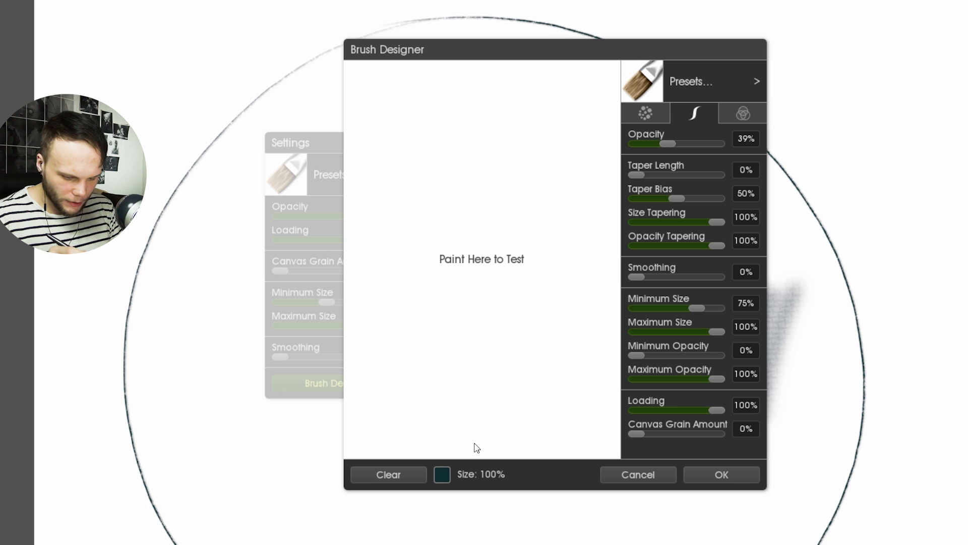
click(720, 143)
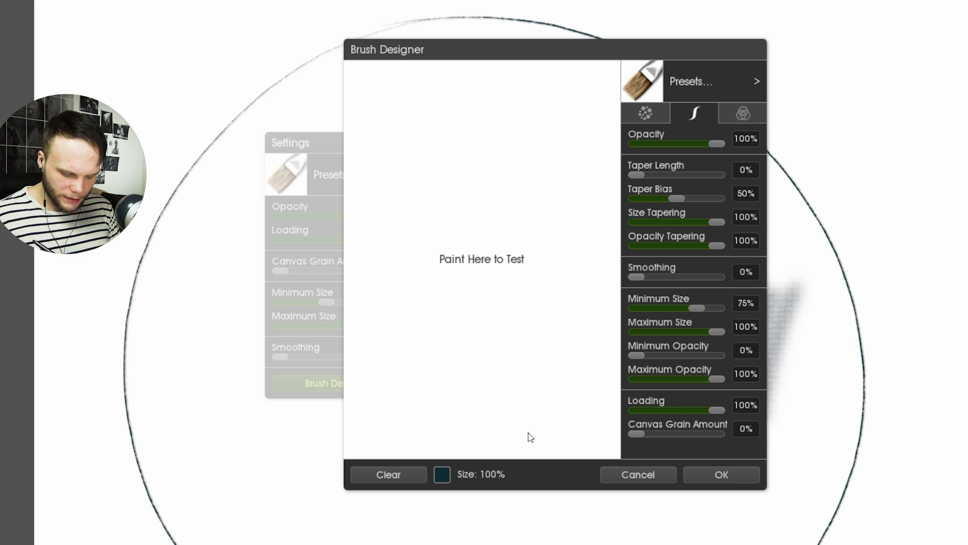
Try a Loading of 39% and paint long curved test strokes to see the paint run out
drag(673, 412, 668, 411)
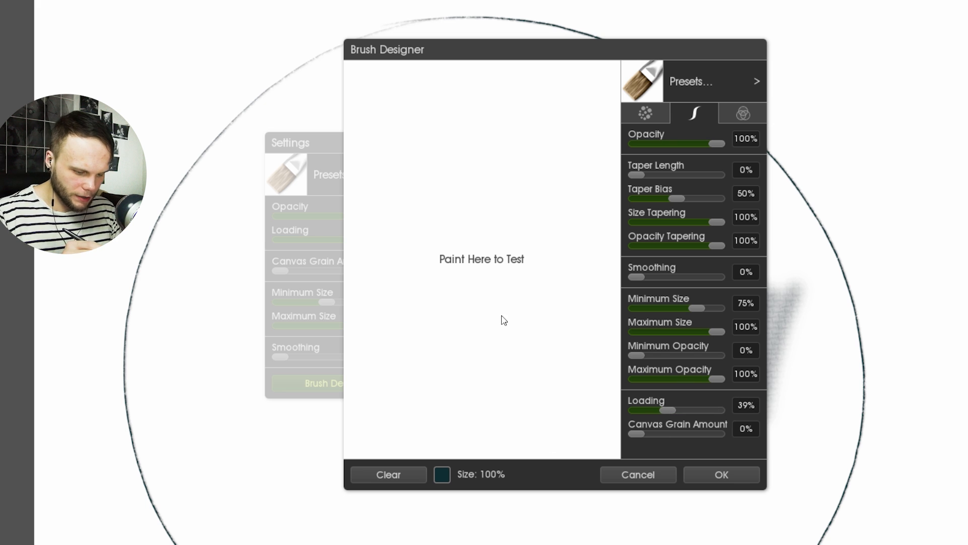
mouse_move(462, 96)
mouse_down()
mouse_move(393, 266)
mouse_move(409, 335)
mouse_move(616, 254)
mouse_up()
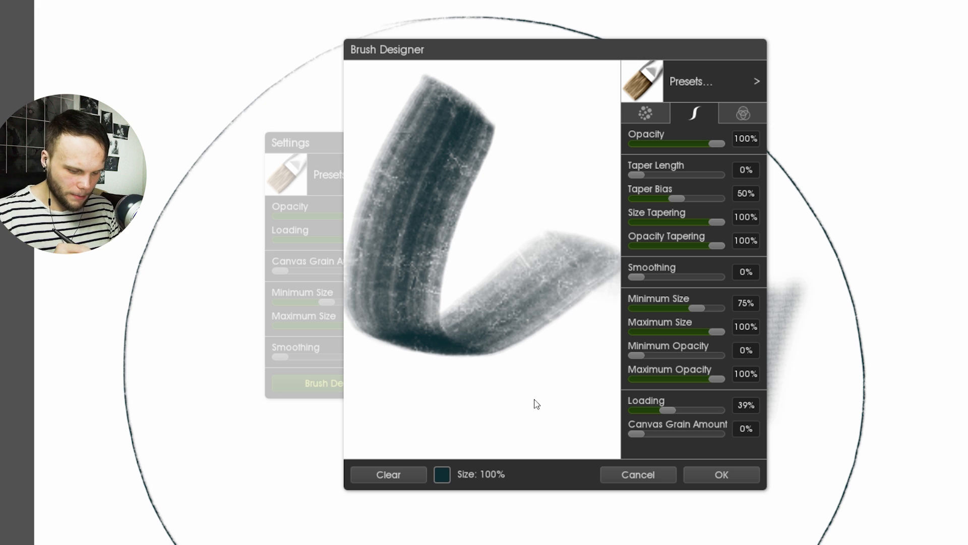
mouse_move(484, 101)
mouse_down()
mouse_move(491, 275)
mouse_move(531, 424)
mouse_up()
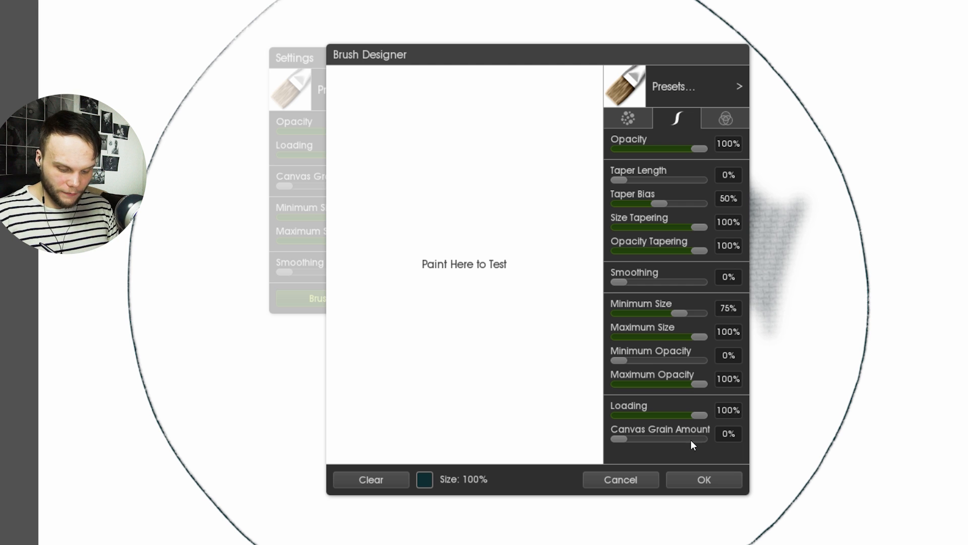
Move the Brush Designer window aside to uncover the brush's Settings panel
mouse_move(614, 437)
mouse_down()
mouse_move(628, 438)
mouse_move(613, 438)
mouse_up()
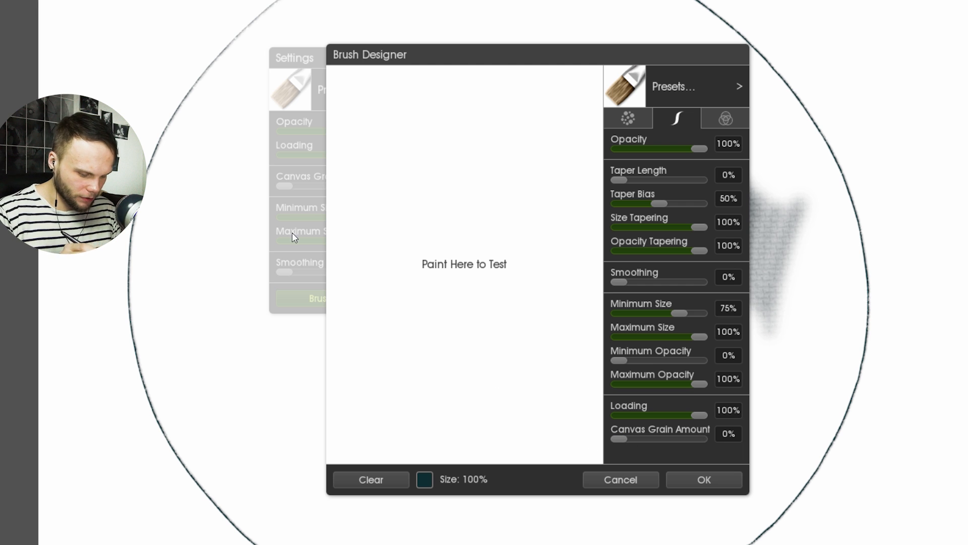
drag(469, 55, 635, 34)
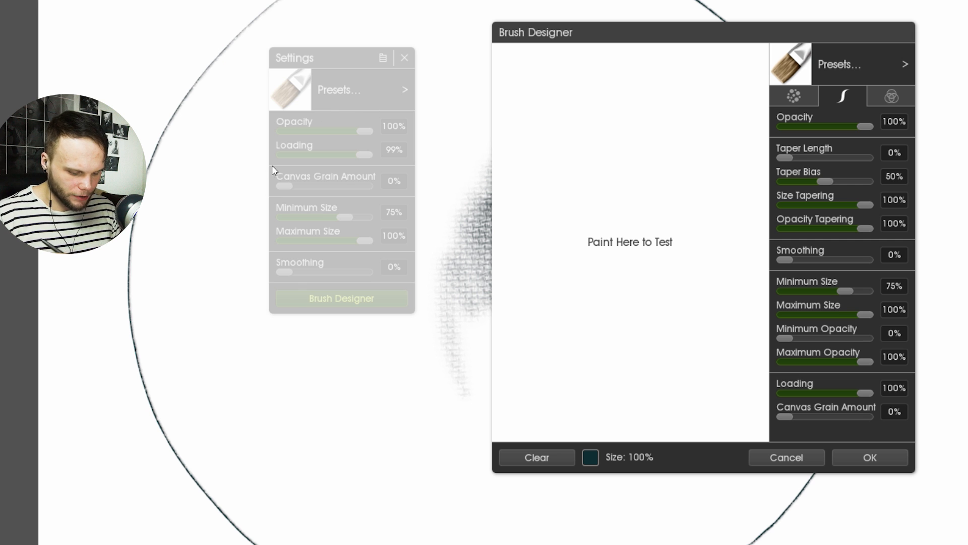
Choose another canvas grain from the collection and test a Canvas Grain Amount of 33% with overlapping strokes on the canvas
drag(577, 262, 618, 346)
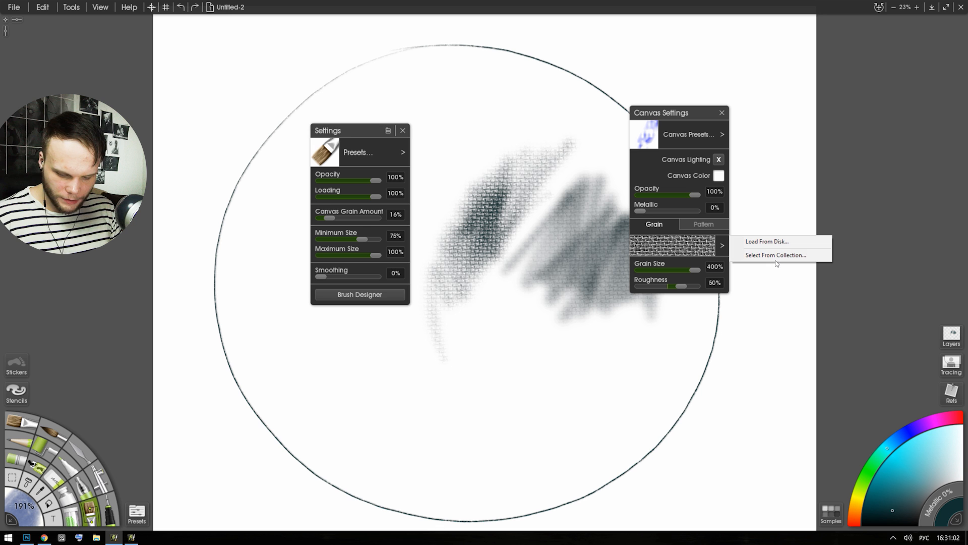
click(777, 255)
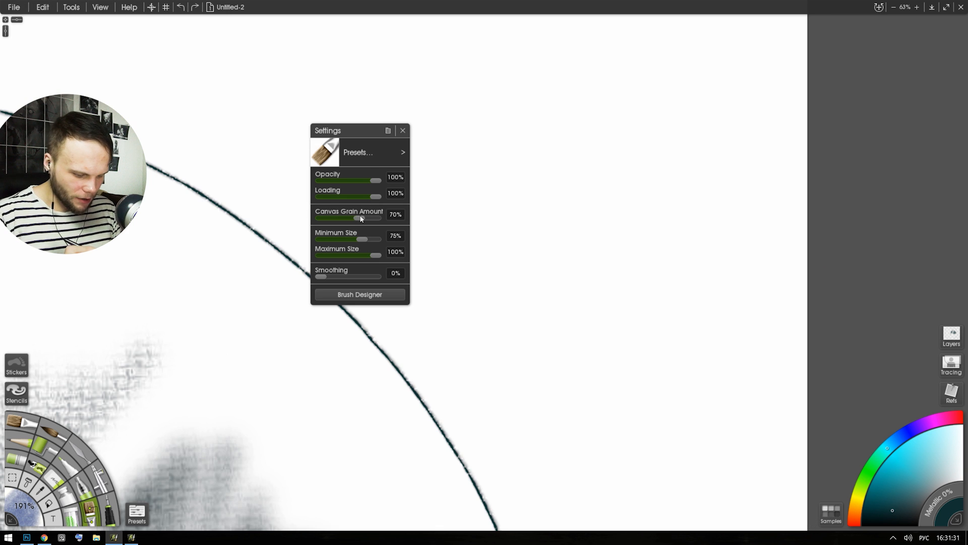
drag(612, 138, 480, 341)
drag(594, 163, 582, 328)
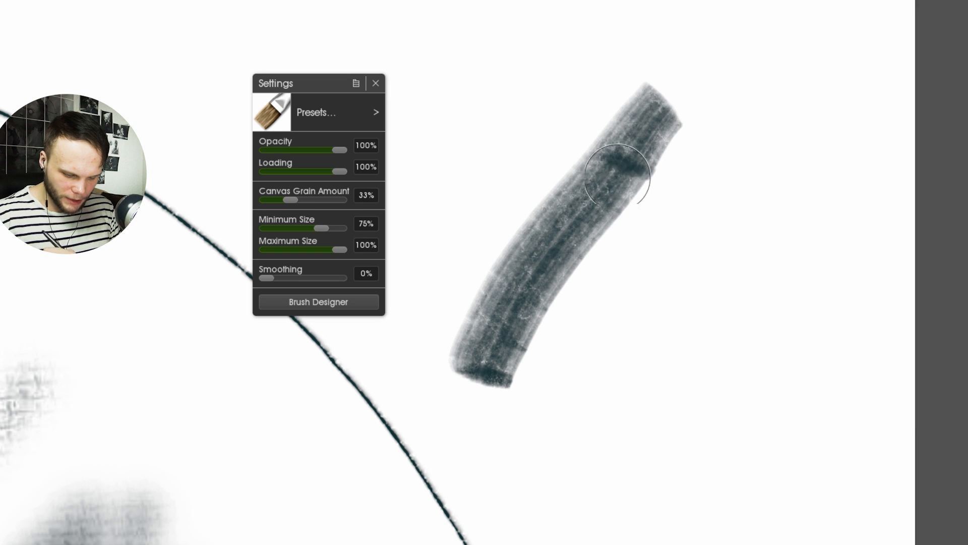
mouse_move(638, 112)
mouse_down()
mouse_move(675, 318)
mouse_move(731, 157)
mouse_up()
drag(770, 208, 651, 392)
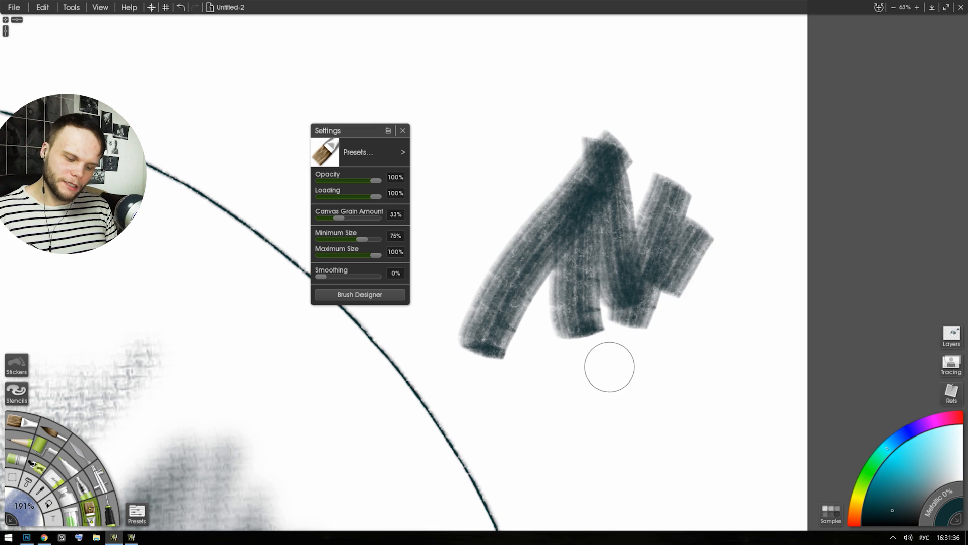
drag(776, 275, 661, 444)
drag(616, 401, 676, 355)
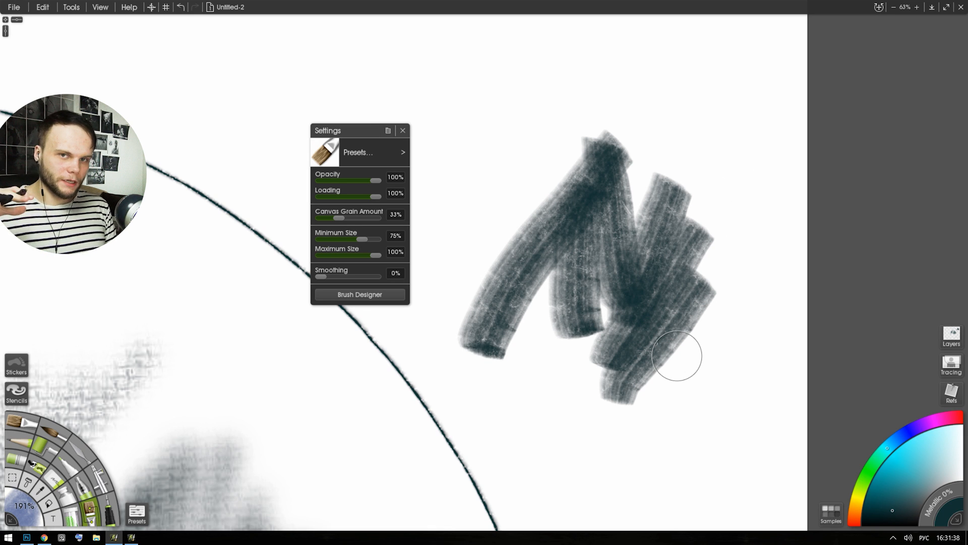
drag(493, 202, 492, 327)
drag(517, 159, 511, 287)
mouse_move(557, 107)
mouse_down()
mouse_move(536, 245)
mouse_move(611, 90)
mouse_move(644, 125)
mouse_move(635, 106)
mouse_move(657, 236)
mouse_move(668, 84)
mouse_move(689, 165)
mouse_move(703, 136)
mouse_move(683, 242)
mouse_move(745, 147)
mouse_move(688, 272)
mouse_move(735, 212)
mouse_move(702, 354)
mouse_move(716, 245)
mouse_move(654, 445)
mouse_move(691, 417)
mouse_move(641, 249)
mouse_move(550, 381)
mouse_move(566, 362)
mouse_move(599, 352)
mouse_move(600, 419)
mouse_up()
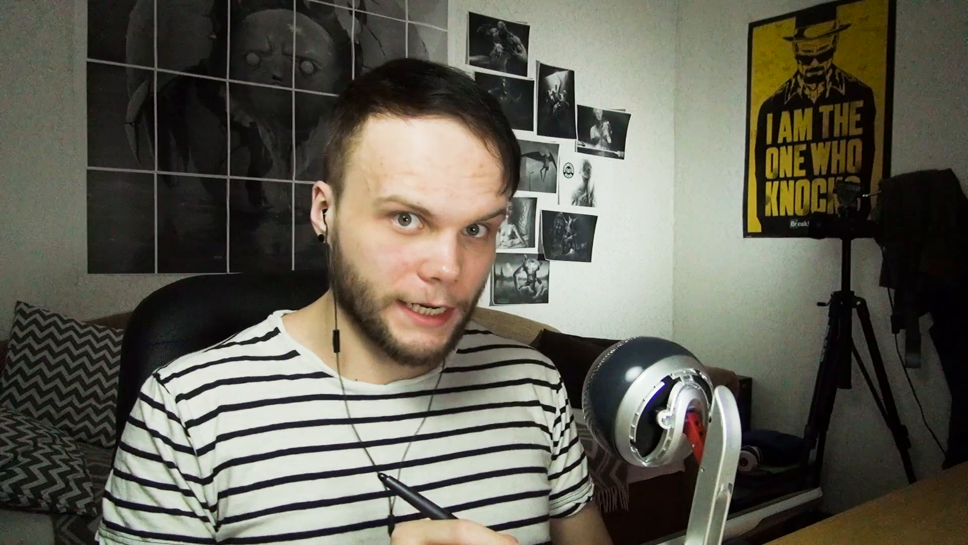
Try single dark test strokes on the canvas at a brush size of 101%, undoing each one
mouse_move(617, 179)
mouse_down()
mouse_move(600, 218)
mouse_move(572, 376)
mouse_up()
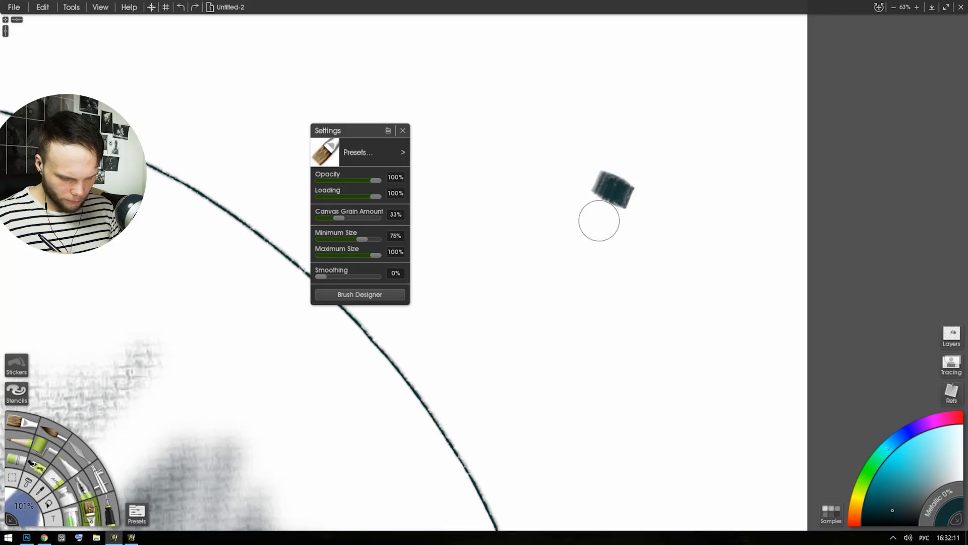
key(ctrl+z)
drag(590, 181, 563, 236)
key(ctrl+z)
mouse_move(481, 307)
mouse_down()
mouse_move(634, 132)
mouse_move(628, 234)
mouse_move(472, 315)
mouse_up()
key(ctrl+z)
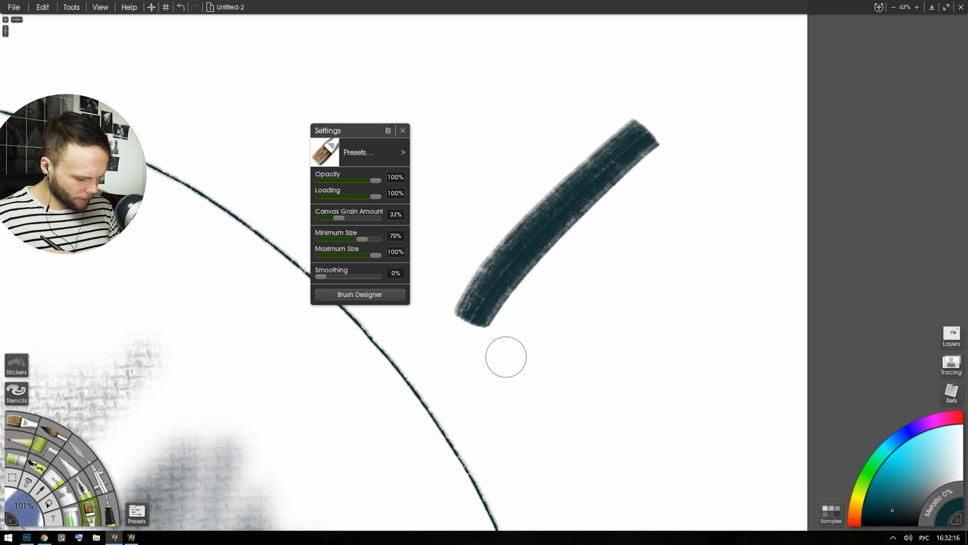
key(ctrl+z)
mouse_move(634, 134)
mouse_down()
mouse_move(469, 346)
mouse_move(534, 339)
mouse_up()
key(ctrl+z)
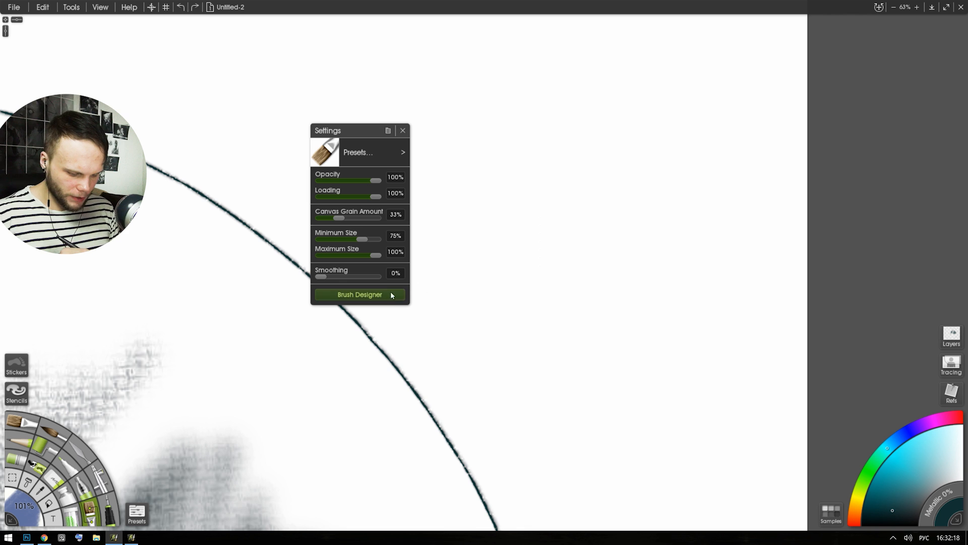
Test the brush with broad strokes in the Brush Designer preview, clearing it in between, and accept the brush
click(393, 295)
drag(501, 156, 422, 391)
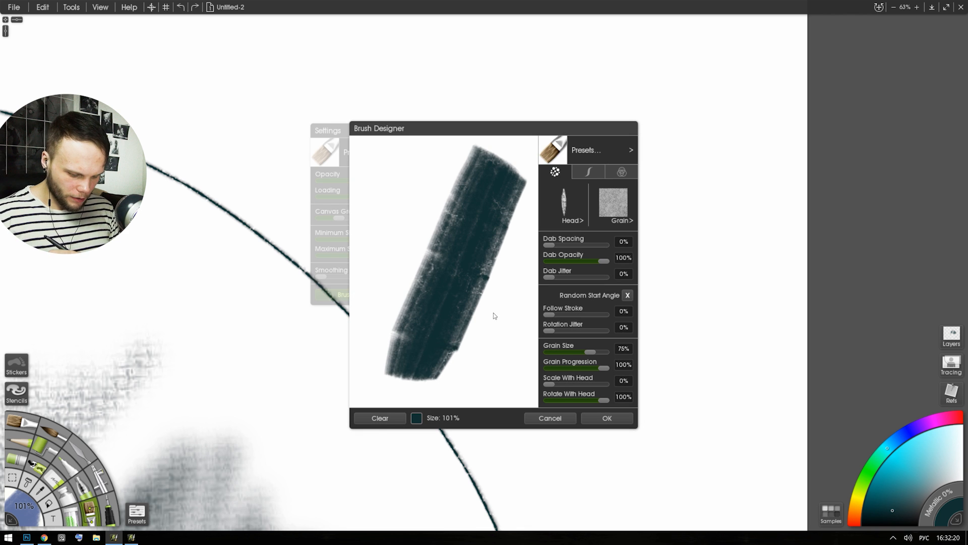
click(380, 418)
mouse_move(500, 166)
mouse_down()
mouse_move(389, 292)
mouse_move(363, 388)
mouse_up()
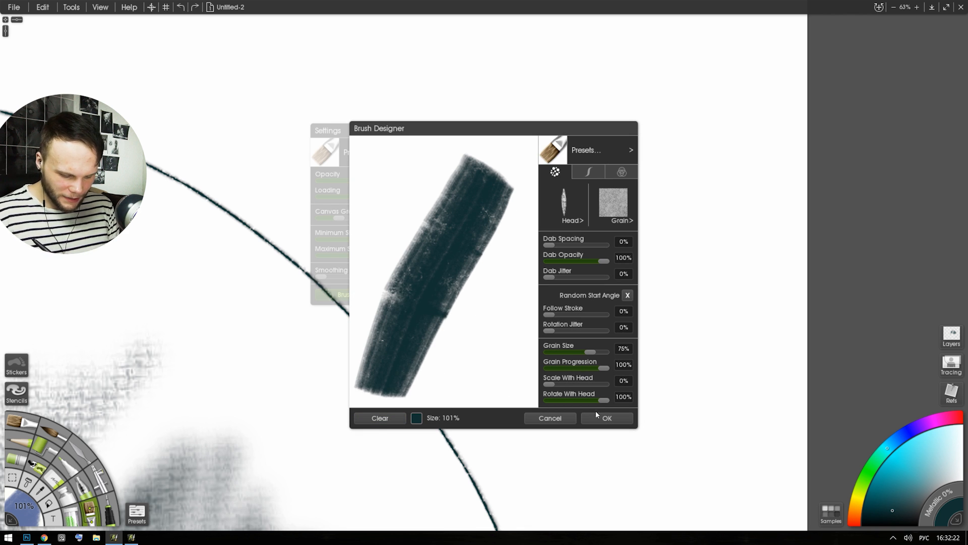
click(597, 416)
Try separate brush strokes on the blank canvas area, undoing each one, and dismiss the About window
mouse_move(607, 214)
mouse_down()
mouse_move(579, 292)
mouse_move(560, 401)
mouse_up()
key(ctrl+z)
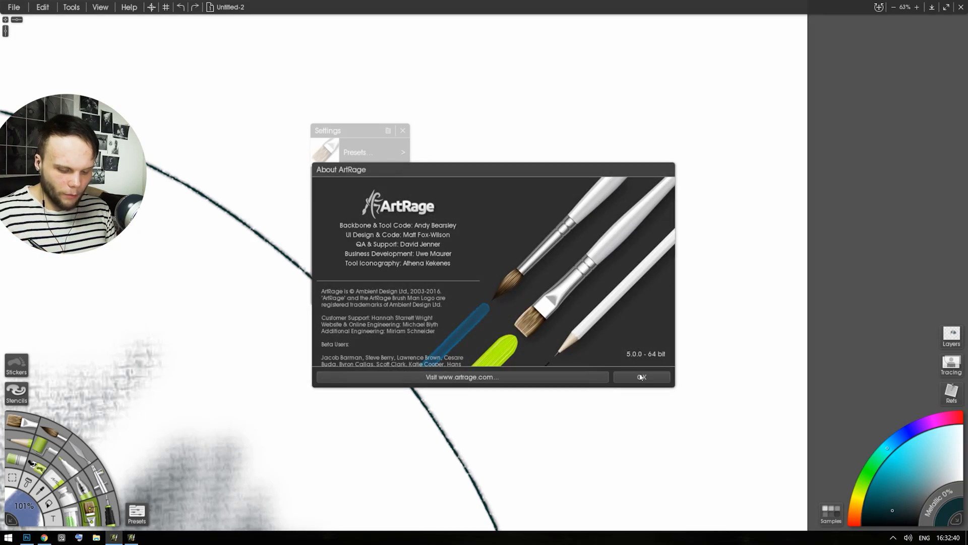
click(651, 376)
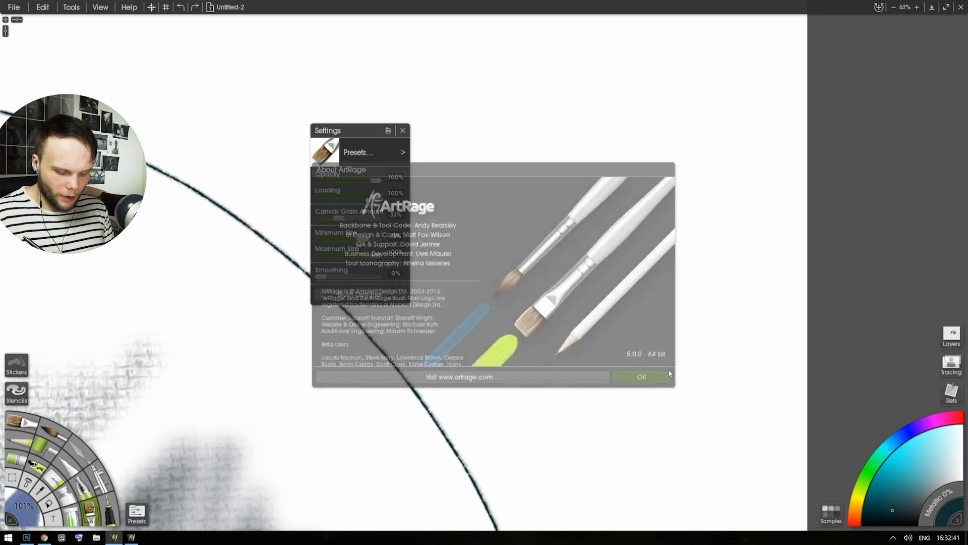
drag(612, 426, 692, 350)
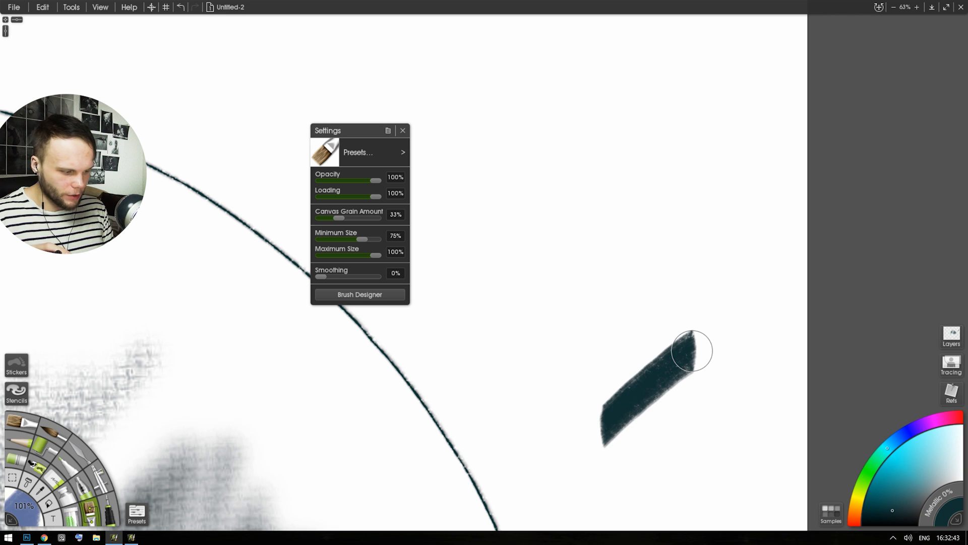
key(ctrl+z)
Paint five dark strokes in the blank area outside the circle's upper right, including a crossing pair
drag(527, 453, 670, 313)
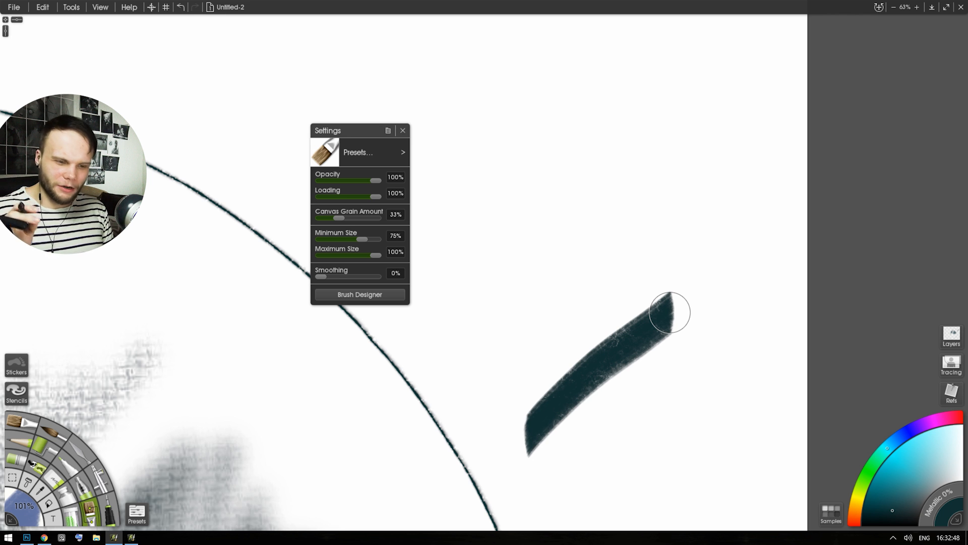
mouse_move(498, 418)
mouse_down()
mouse_move(529, 352)
mouse_move(575, 300)
mouse_up()
drag(659, 96, 701, 290)
drag(739, 113, 651, 310)
drag(586, 250, 567, 334)
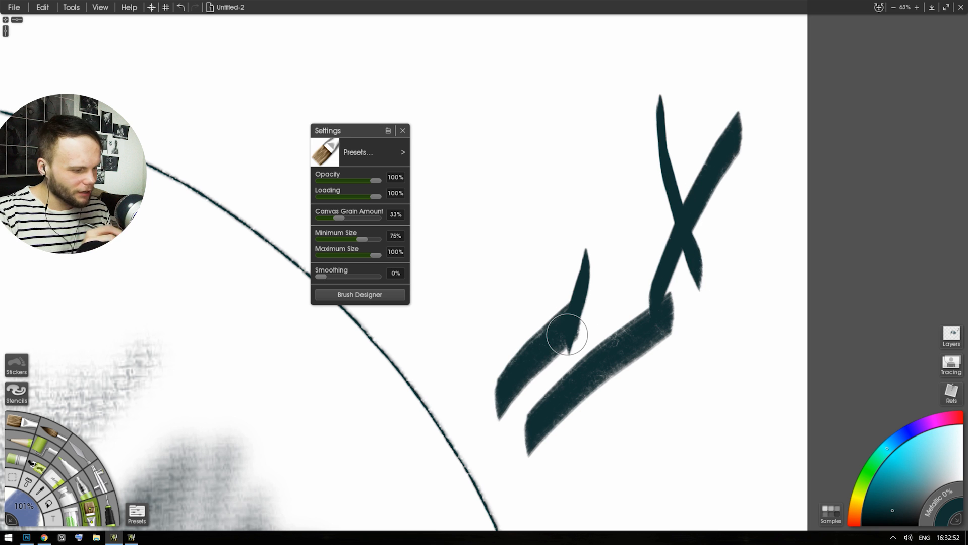
Open the ArtRage preferences and examine the tablet and multitouch options under Input Device
click(43, 7)
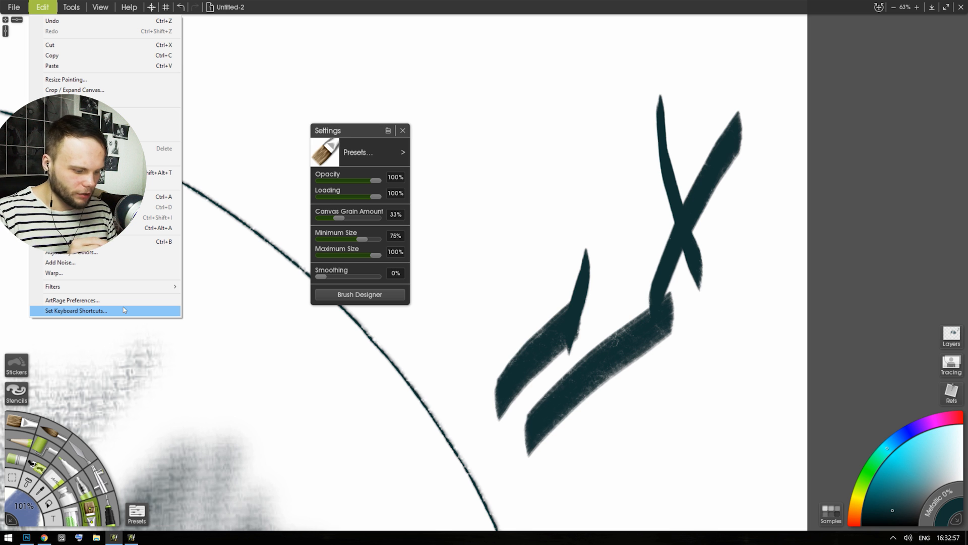
click(112, 302)
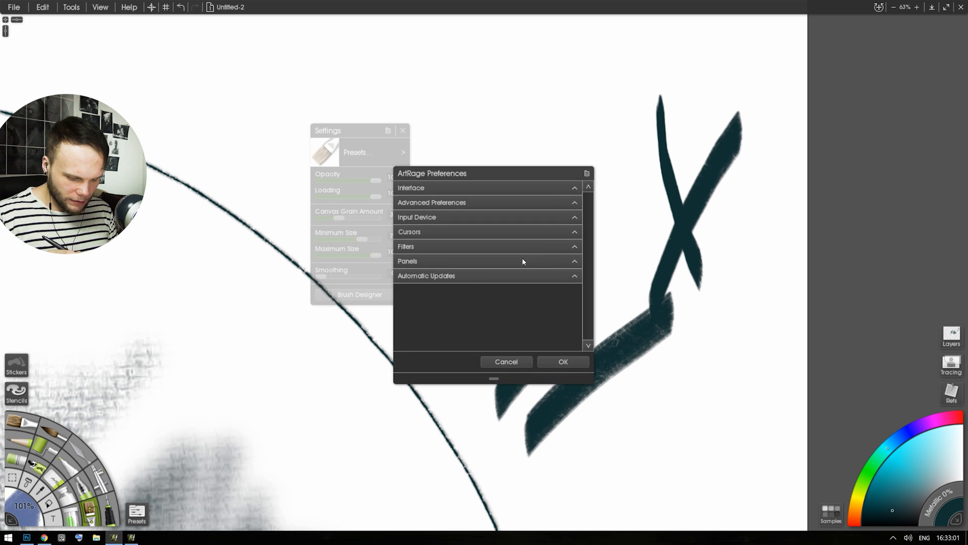
drag(585, 246, 586, 304)
click(559, 288)
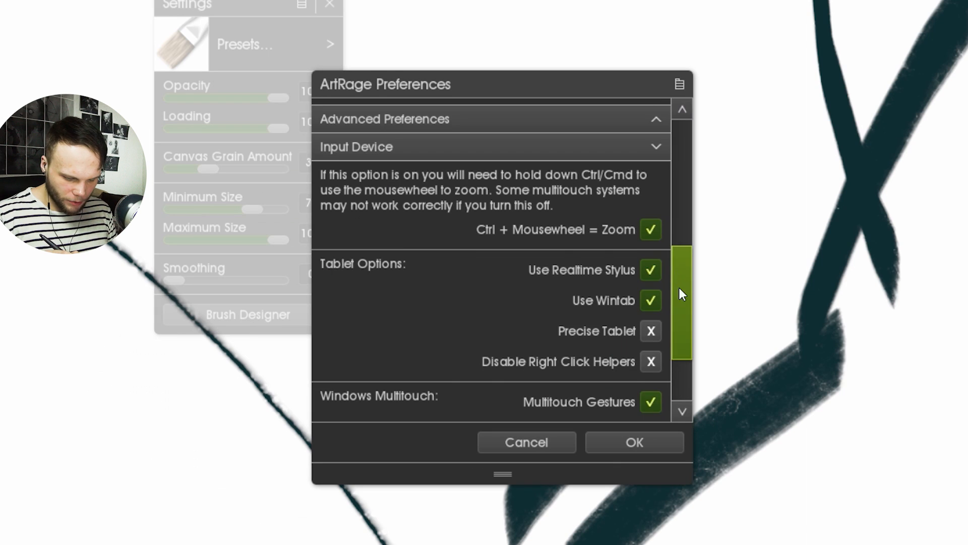
drag(587, 280, 585, 290)
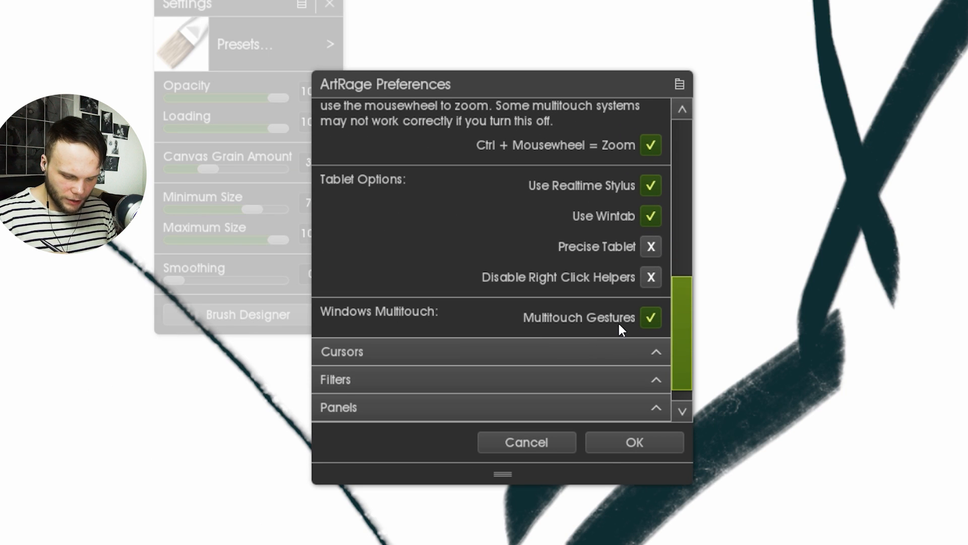
drag(679, 348, 685, 314)
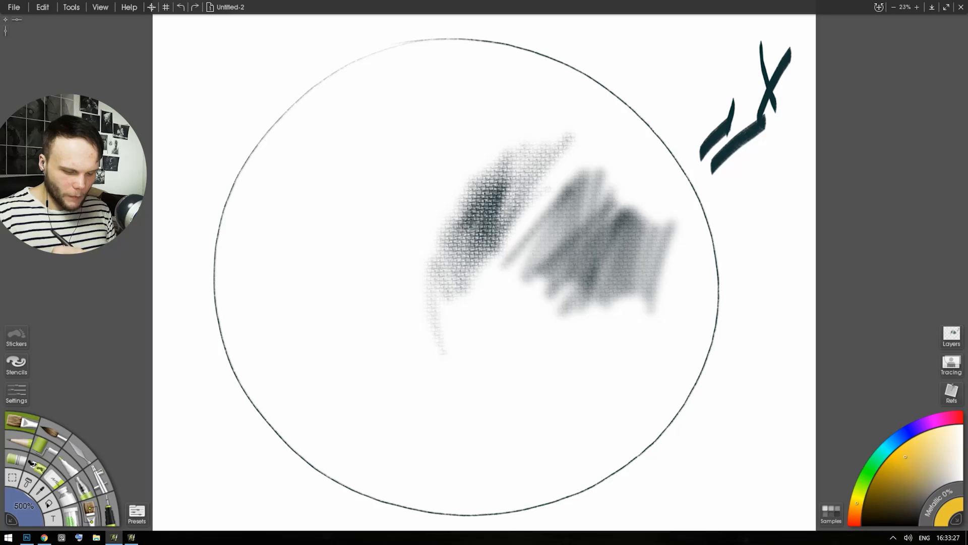
Paint thick yellow strokes over the gray textures inside the circle and blend orange strokes into them at 500% brush size
mouse_move(509, 221)
mouse_down()
mouse_move(512, 235)
mouse_move(522, 195)
mouse_move(470, 207)
mouse_move(418, 235)
mouse_move(427, 343)
mouse_up()
click(446, 382)
mouse_move(443, 272)
mouse_down()
mouse_move(540, 330)
mouse_move(646, 272)
mouse_up()
drag(857, 500, 855, 515)
drag(891, 478, 859, 457)
mouse_move(524, 254)
mouse_down()
mouse_move(467, 307)
mouse_move(421, 325)
mouse_move(600, 311)
mouse_move(589, 352)
mouse_move(656, 264)
mouse_move(664, 357)
mouse_move(650, 302)
mouse_move(567, 403)
mouse_up()
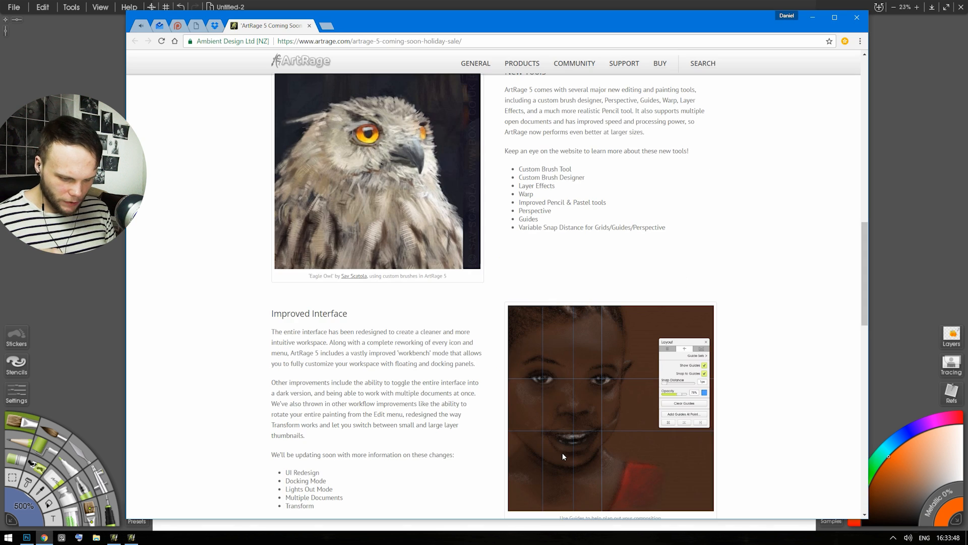
Enlarge the pastel tool to 500%, undo the trial marks and paint one broad orange stroke inside the circle's upper left
scroll(494, 295, up, 2)
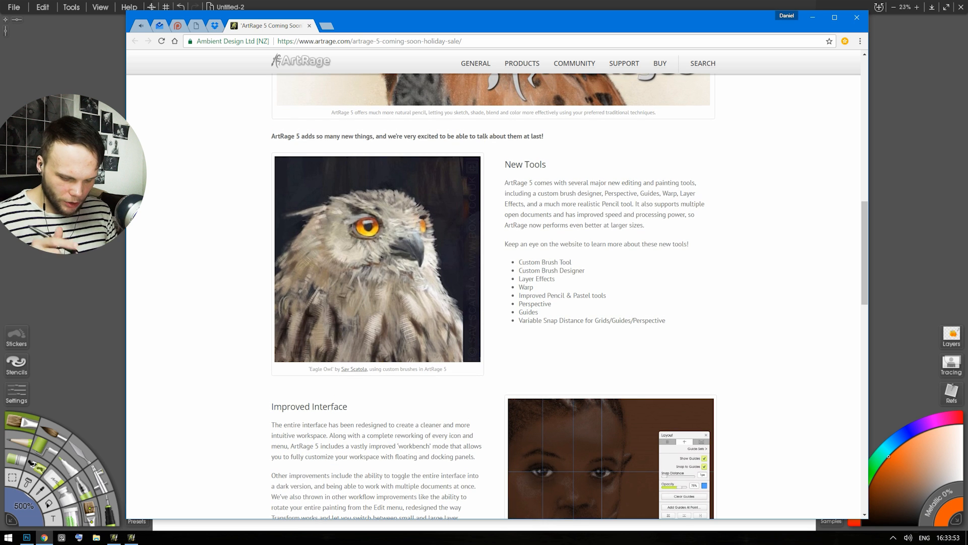
mouse_move(280, 341)
mouse_down()
mouse_move(319, 350)
mouse_move(352, 513)
mouse_up()
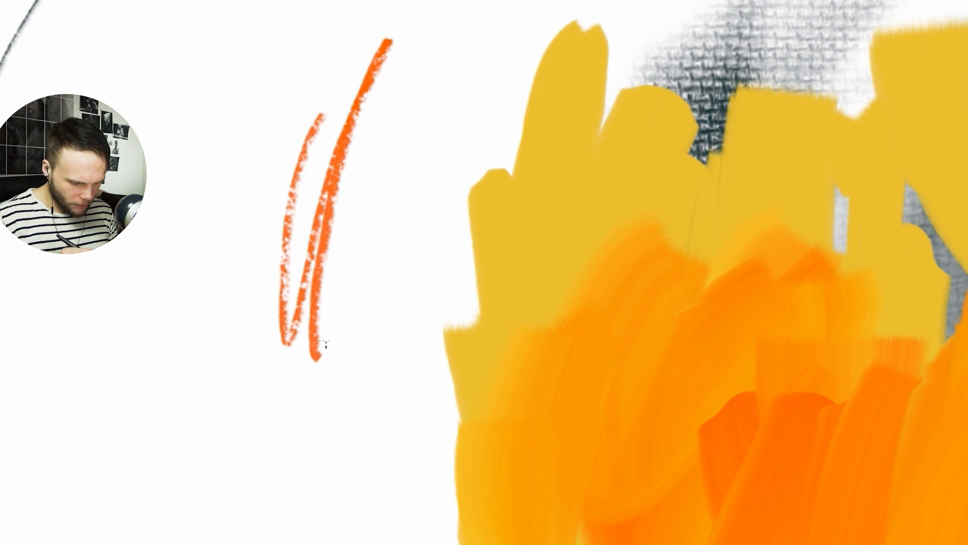
key(ctrl+z)
key(bracketright)
key(bracketright)
key(bracketright)
key(bracketright)
key(bracketright)
key(bracketright)
key(bracketright)
key(bracketright)
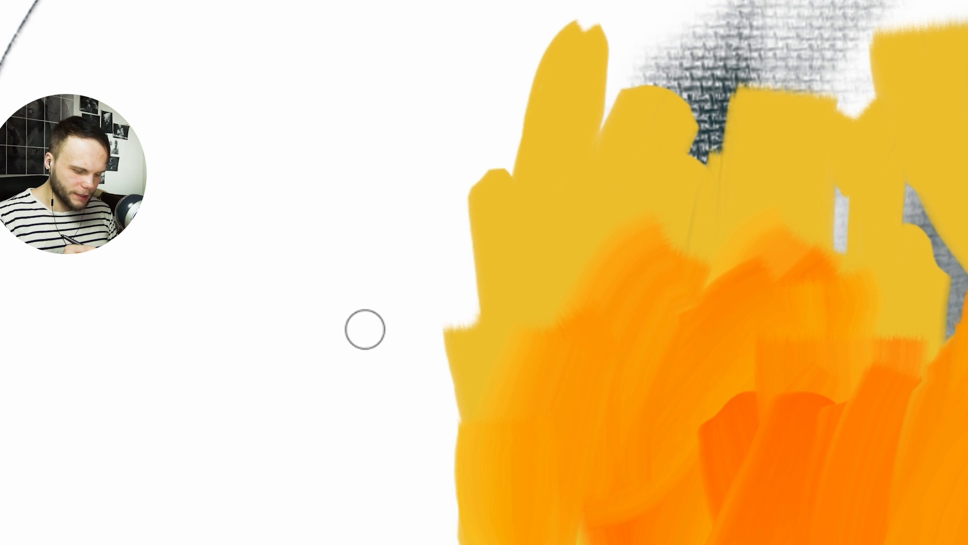
mouse_move(344, 76)
mouse_down()
mouse_move(384, 201)
mouse_move(348, 435)
mouse_up()
key(ctrl+z)
drag(293, 249, 422, 108)
Switch to the other open ArtRage window and try strokes there for comparison, undoing them
key(alt+Tab)
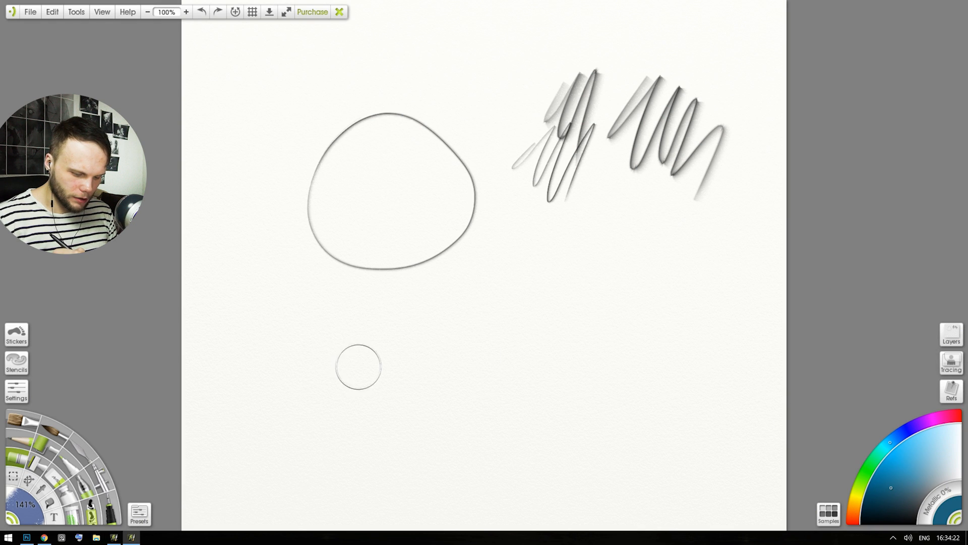
mouse_move(359, 365)
mouse_down()
mouse_move(511, 287)
mouse_move(508, 438)
mouse_up()
key(ctrl+z)
mouse_move(308, 403)
mouse_down()
mouse_move(429, 308)
mouse_move(574, 222)
mouse_move(539, 234)
mouse_up()
key(ctrl+z)
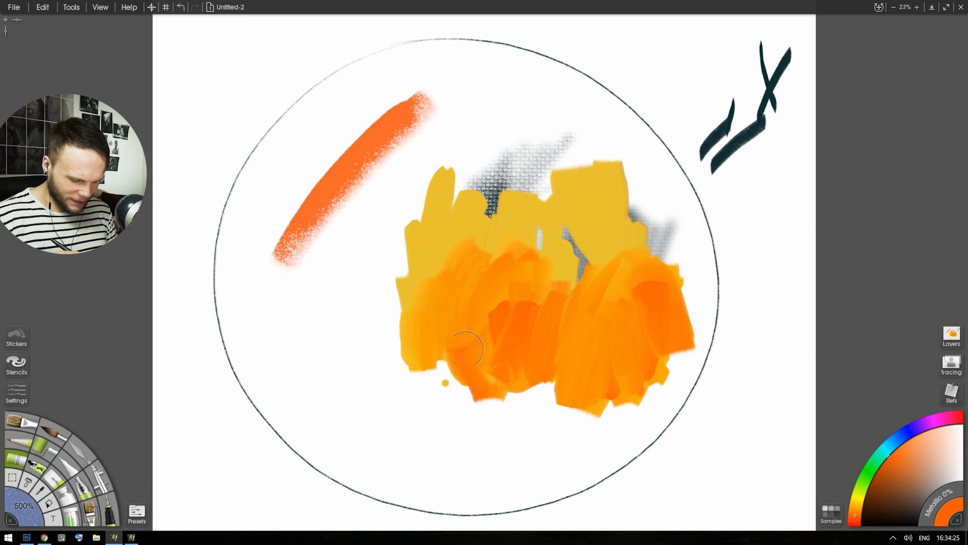
Paint a row of eight short diagonal orange pastel strokes below the yellow and orange paint patch
drag(308, 406, 439, 298)
key(ctrl+z)
drag(305, 355, 373, 301)
drag(325, 391, 394, 333)
drag(329, 429, 419, 368)
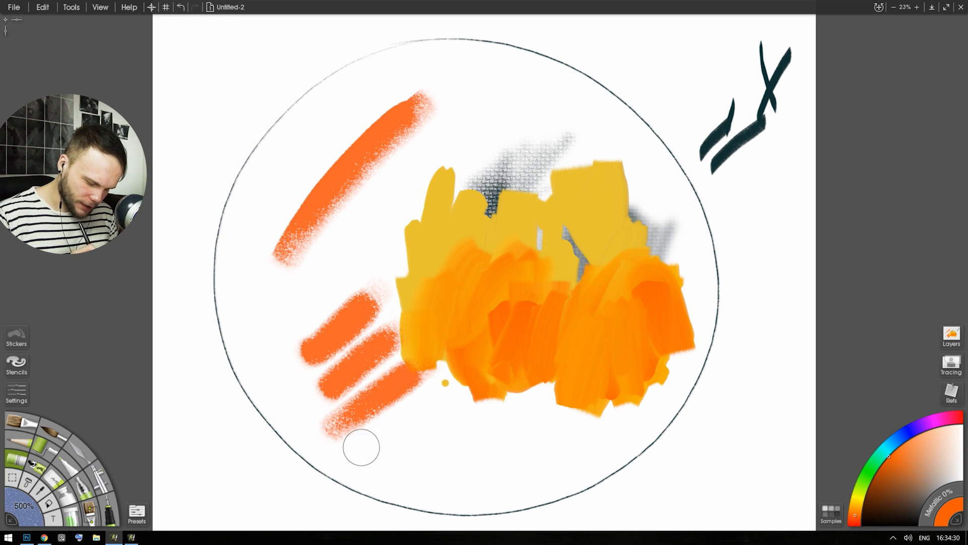
drag(358, 447, 446, 401)
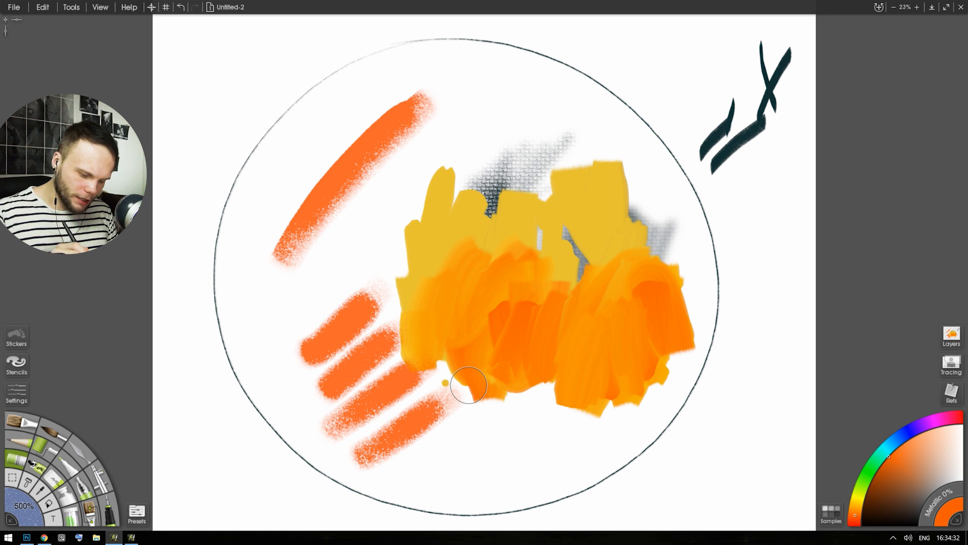
drag(433, 466, 519, 406)
drag(494, 472, 590, 408)
drag(547, 476, 668, 392)
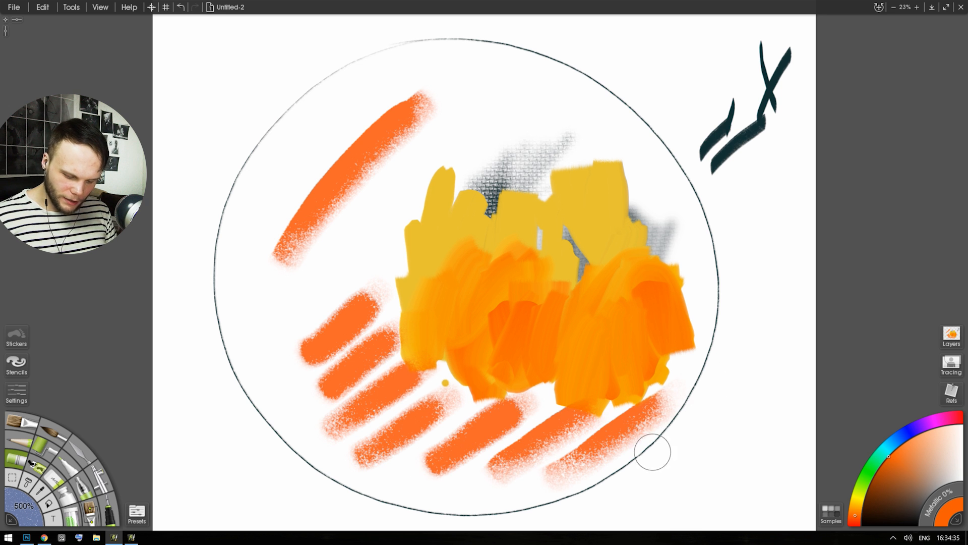
drag(652, 454, 738, 378)
Paint dense orange pastel patches outside the circle at the right and upper right, and close the canvas settings
mouse_move(754, 210)
mouse_down()
mouse_move(741, 287)
mouse_move(781, 205)
mouse_move(745, 265)
mouse_up()
mouse_move(651, 93)
mouse_down()
mouse_move(617, 61)
mouse_move(671, 40)
mouse_up()
drag(671, 41, 703, 55)
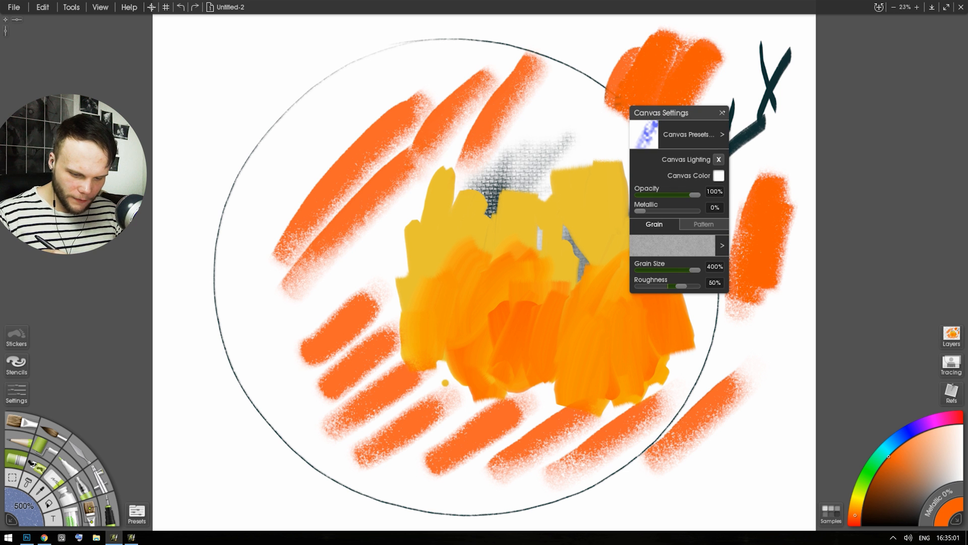
key(Escape)
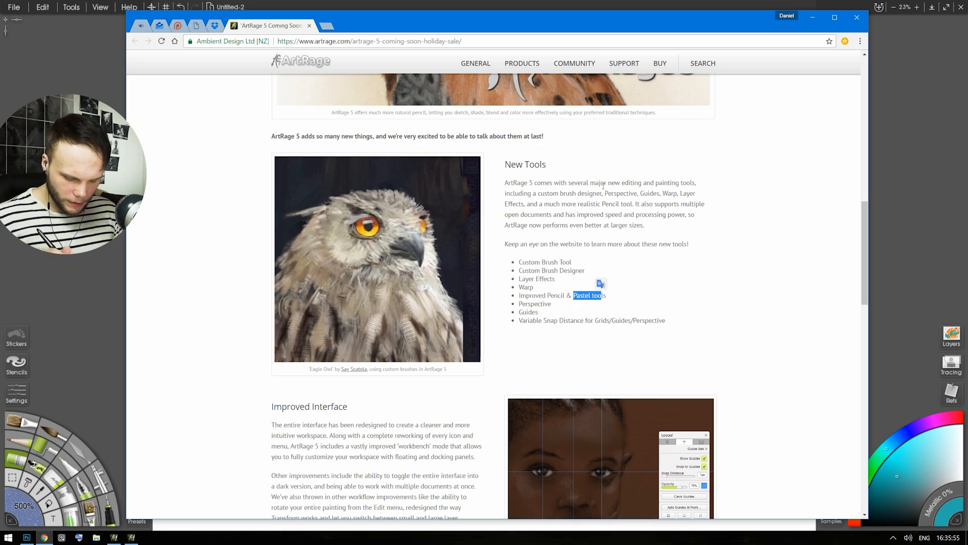
Return to ArtRage and move the selected rectangle of paint toward the circle's upper right, scaled to 111% and rotated 14°
click(697, 294)
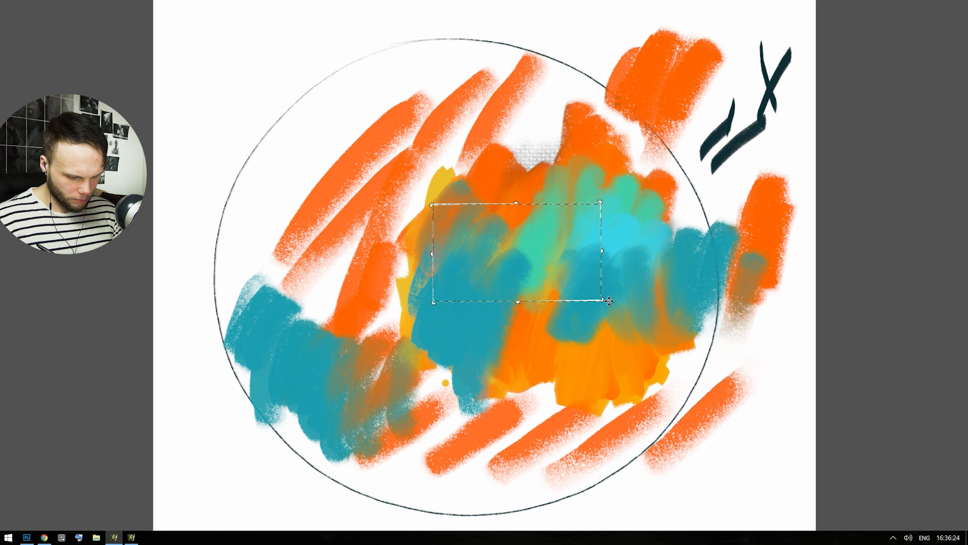
drag(617, 306, 724, 277)
mouse_move(684, 218)
mouse_down()
mouse_move(694, 153)
mouse_move(699, 218)
mouse_up()
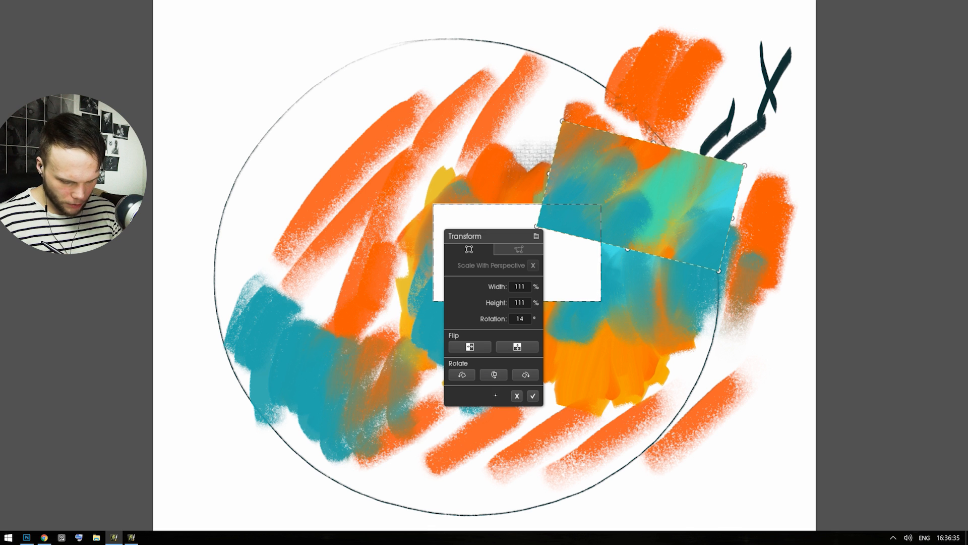
Switch the transform to free corner distortion and pull the patch's lower-left, upper-right and lower-right corners outward
click(518, 249)
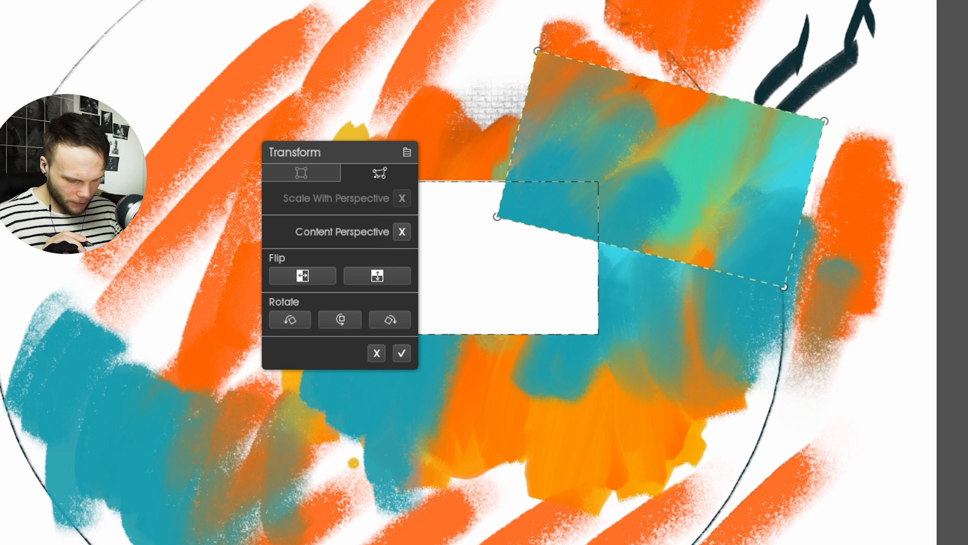
drag(497, 216, 475, 399)
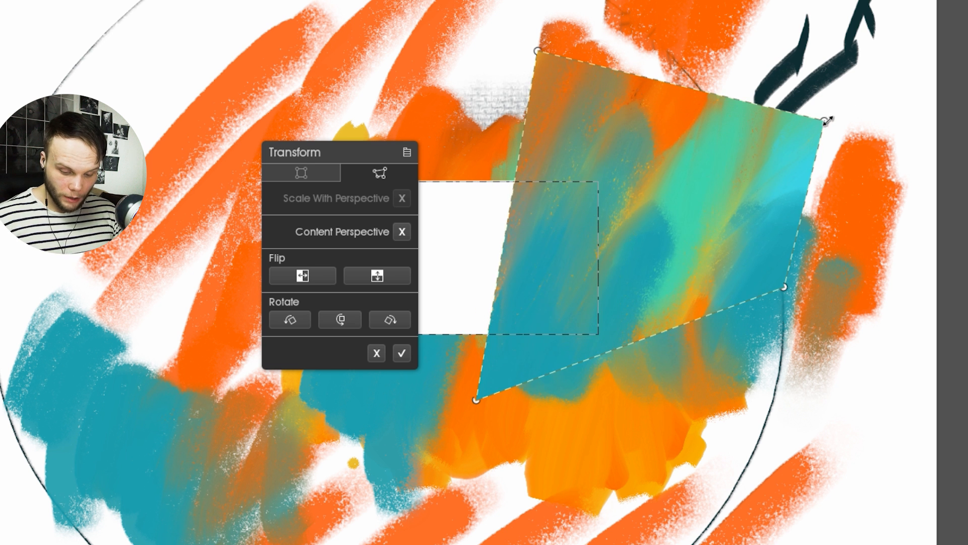
drag(827, 120, 881, 123)
drag(783, 288, 801, 389)
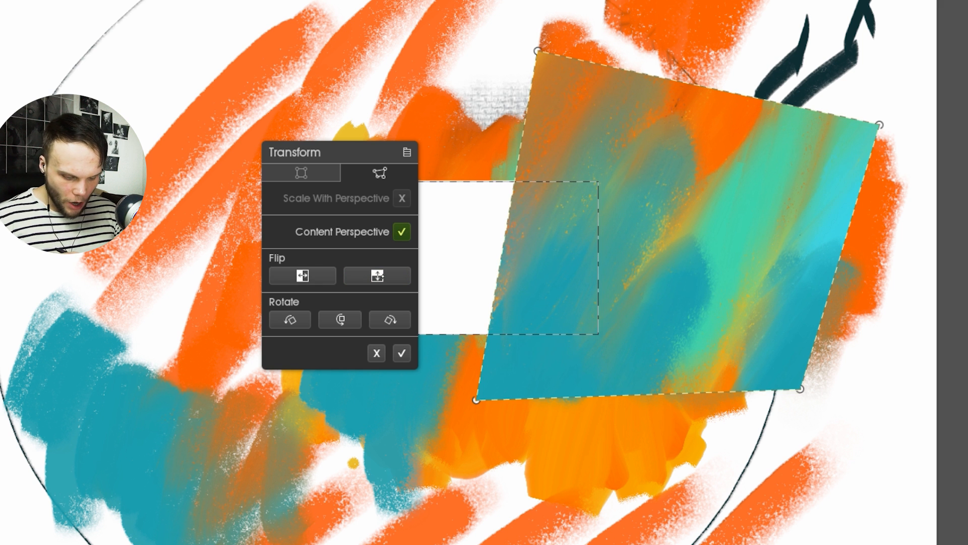
Test Content Perspective, leave it on, and pull the patch's two right-hand corners inward to taper it
click(400, 230)
click(401, 232)
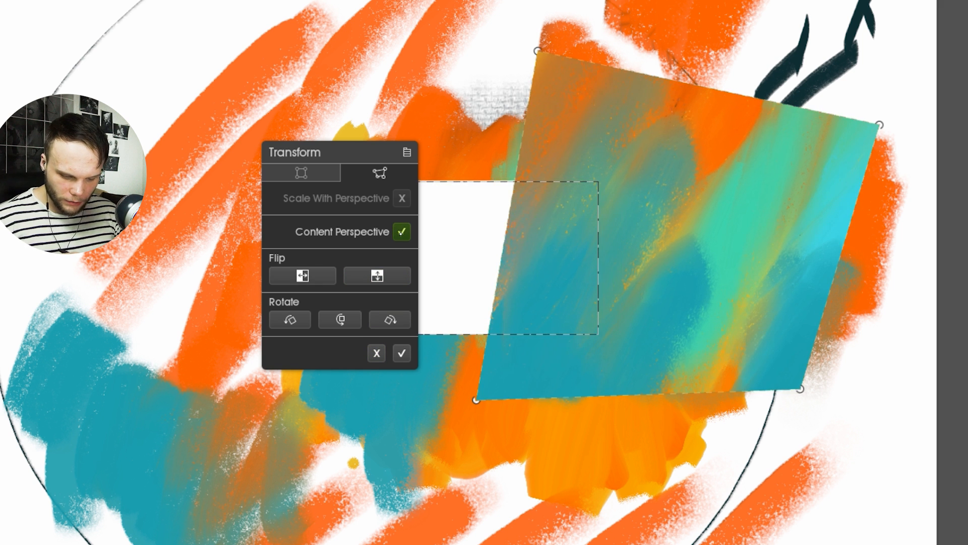
drag(800, 389, 732, 334)
drag(878, 125, 855, 33)
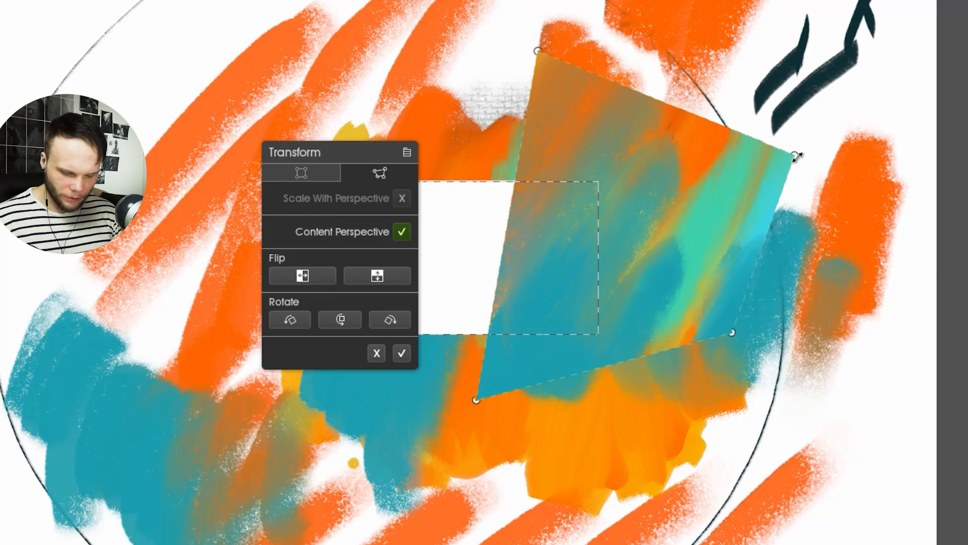
drag(795, 156, 750, 185)
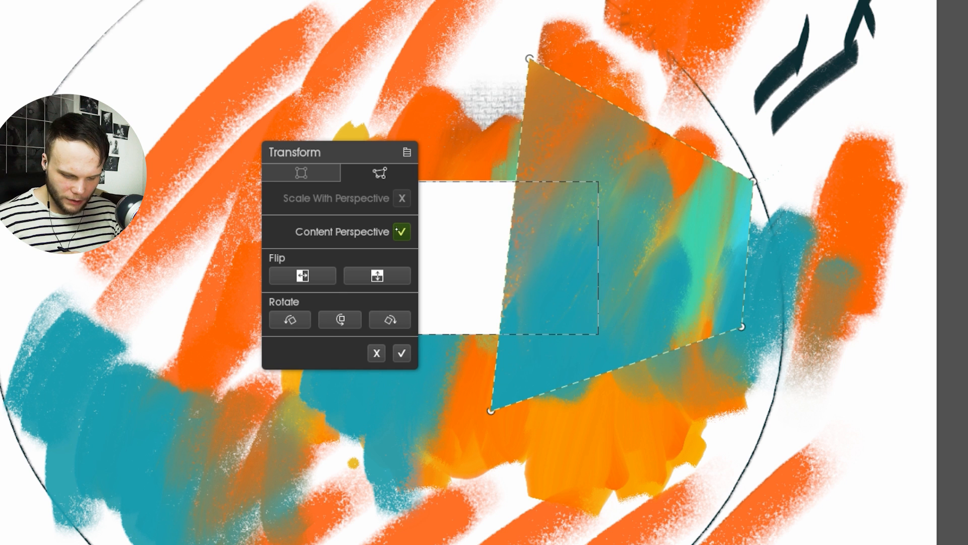
Toggle Content Perspective repeatedly to compare how the distorted patch's paint is rendered with and without it
click(401, 232)
click(402, 231)
click(401, 231)
click(401, 231)
click(397, 230)
click(398, 230)
click(402, 232)
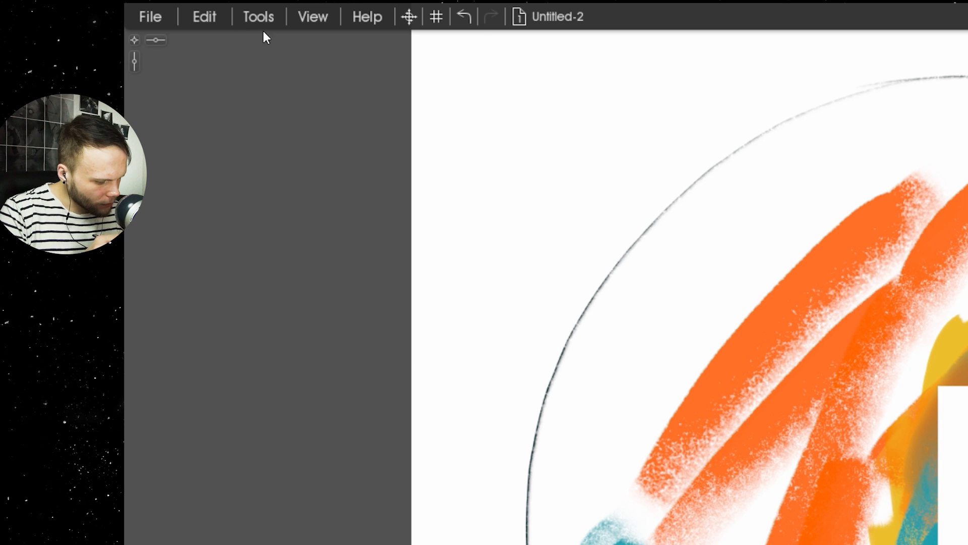
Open the Warp filter, set its size and pressure to 100%, and smear the turquoise paint inside the circle's right side
click(261, 23)
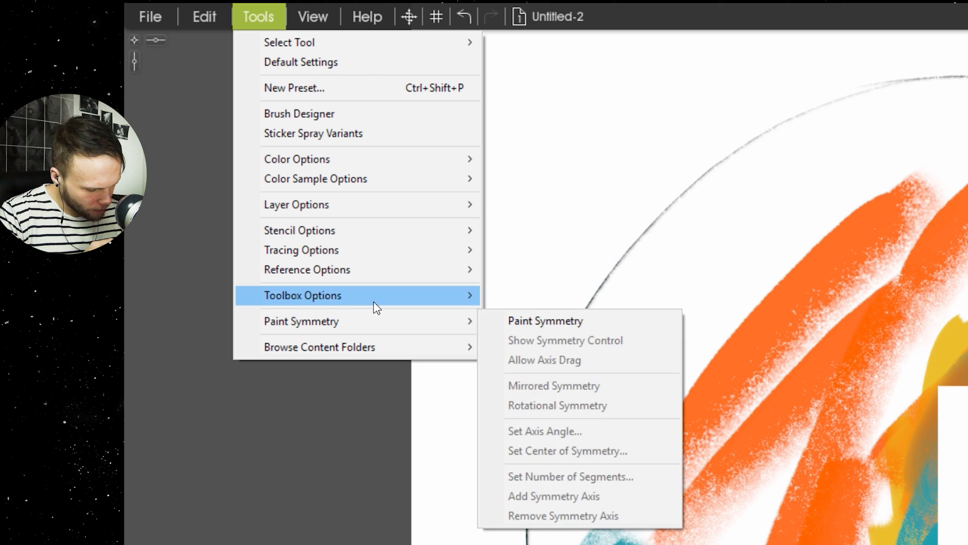
click(198, 14)
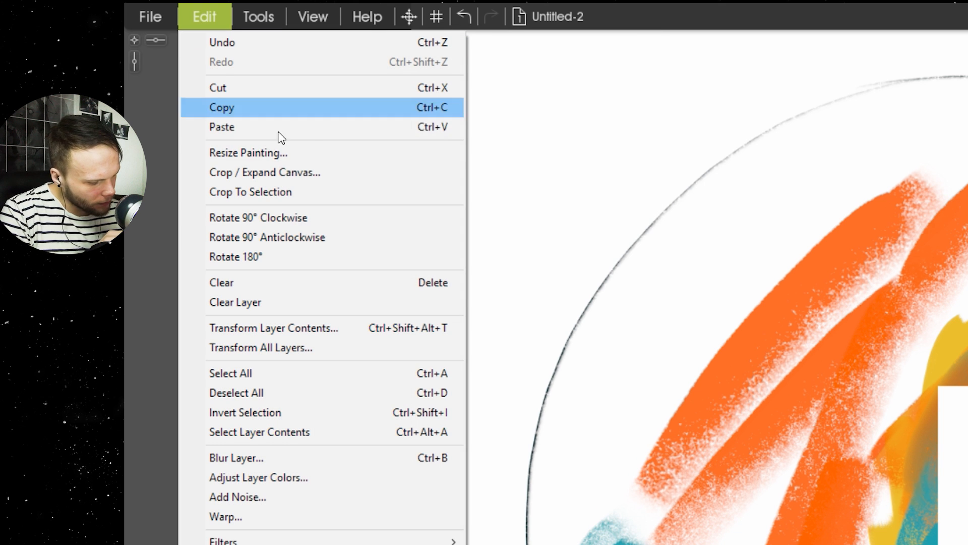
click(391, 522)
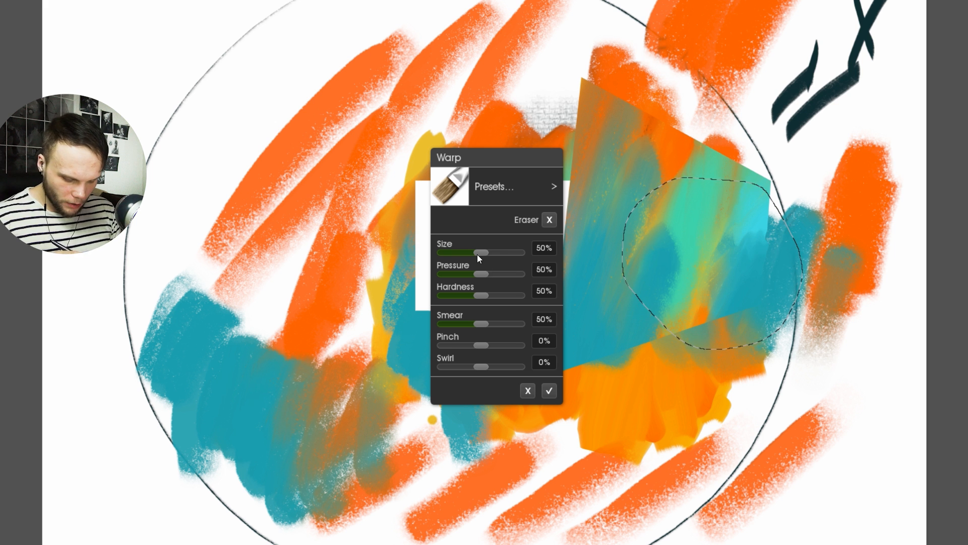
mouse_move(691, 239)
mouse_down()
mouse_move(734, 222)
mouse_move(771, 263)
mouse_up()
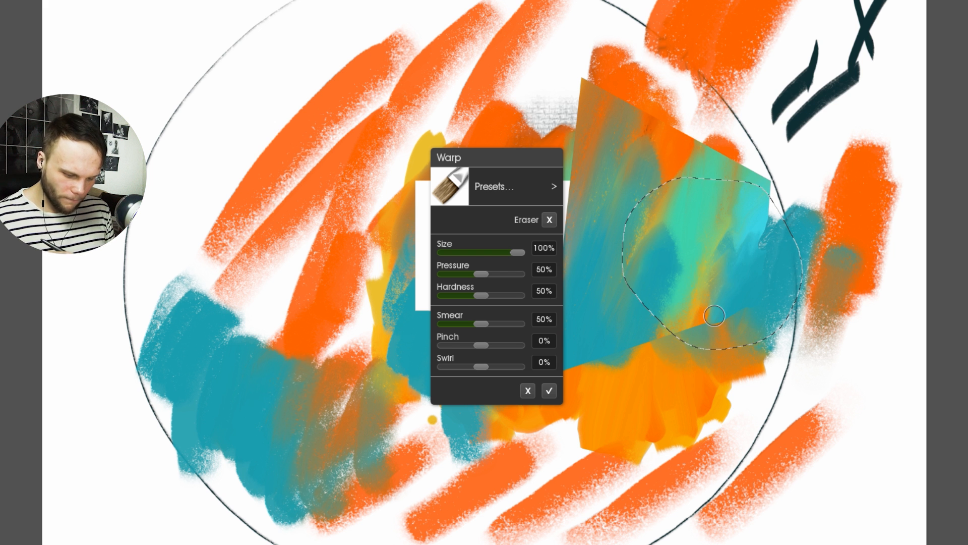
drag(482, 274, 522, 273)
mouse_move(746, 227)
mouse_down()
mouse_move(769, 241)
mouse_move(727, 240)
mouse_up()
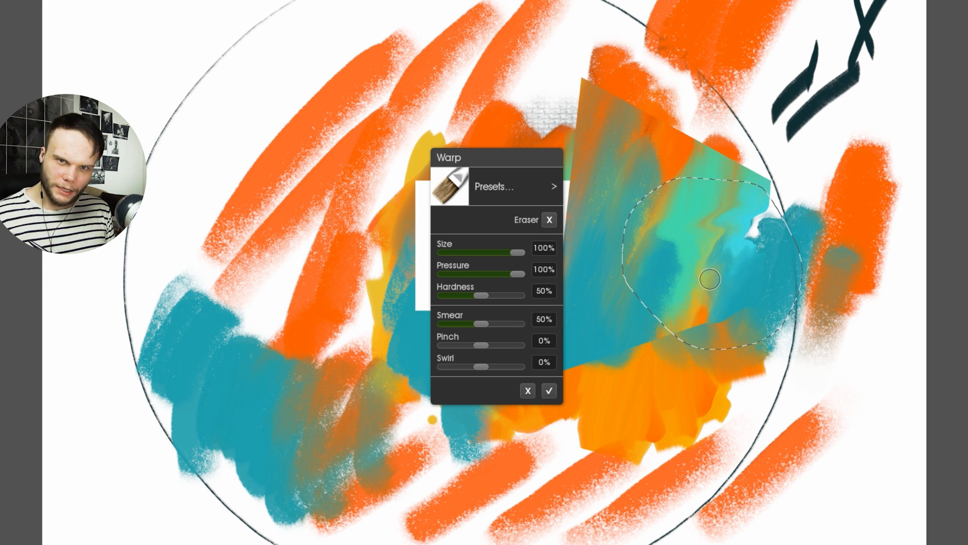
Raise the Warp smear strength and push the orange strokes and the paint around the white rectangle into wavy shapes
drag(481, 329, 561, 328)
drag(868, 190, 892, 193)
mouse_move(607, 212)
mouse_down()
mouse_move(575, 180)
mouse_move(551, 203)
mouse_move(576, 179)
mouse_move(561, 240)
mouse_move(628, 233)
mouse_move(613, 300)
mouse_move(586, 322)
mouse_move(539, 322)
mouse_move(552, 314)
mouse_move(545, 358)
mouse_up()
drag(347, 348, 400, 379)
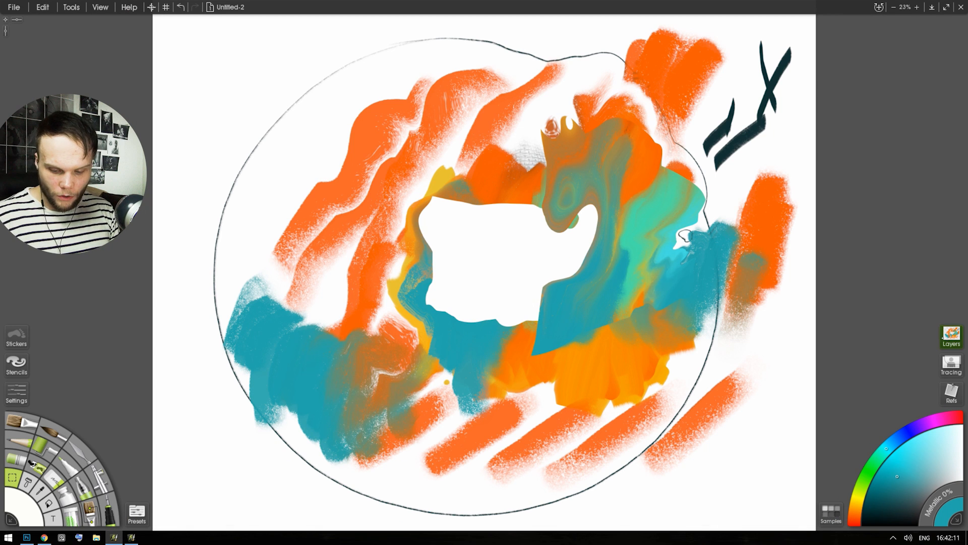
View the layer effects available for Layer 1, cancel them, and add a new layer above it
click(944, 337)
right_click(907, 238)
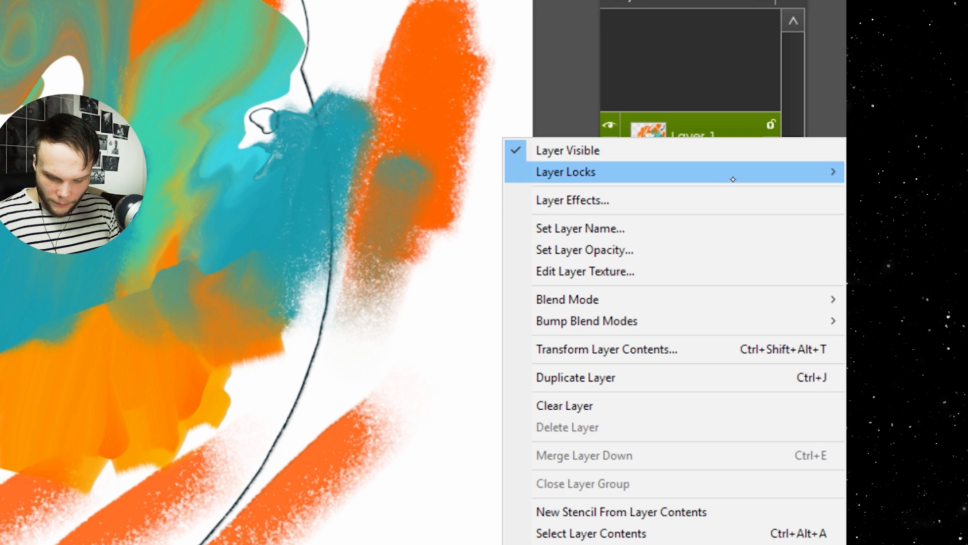
click(718, 200)
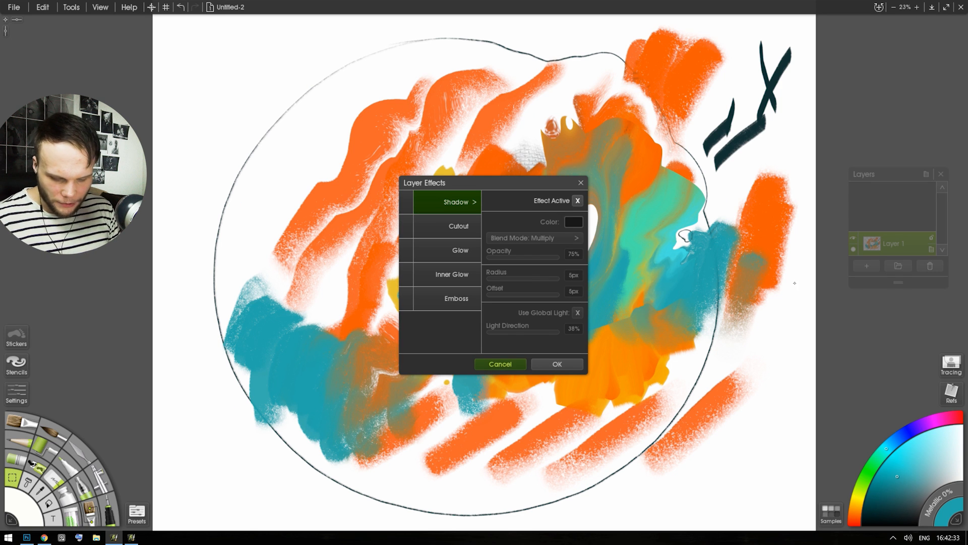
click(500, 364)
click(869, 266)
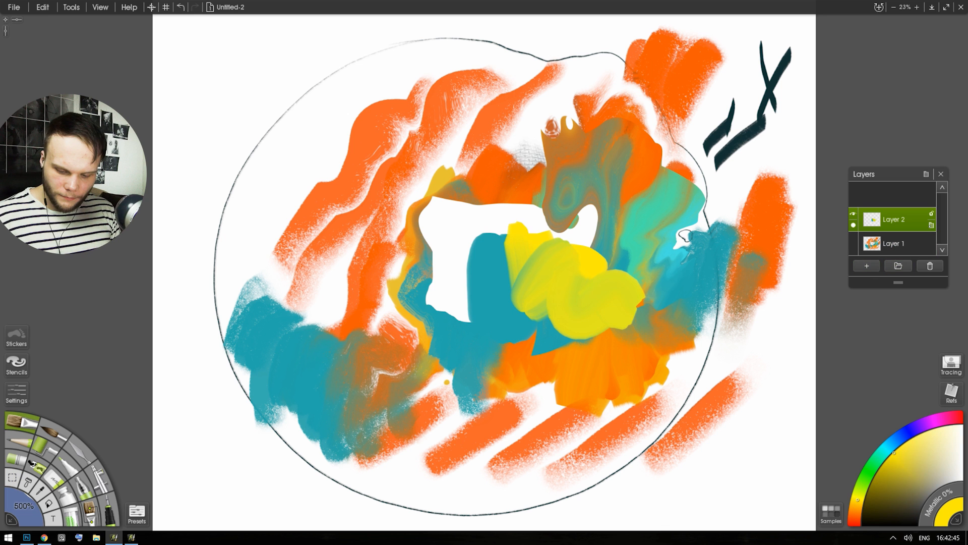
Give Layer 2 a black Multiply shadow with increased opacity and radius plus a 100 px glow, and apply the effects
right_click(893, 219)
click(867, 249)
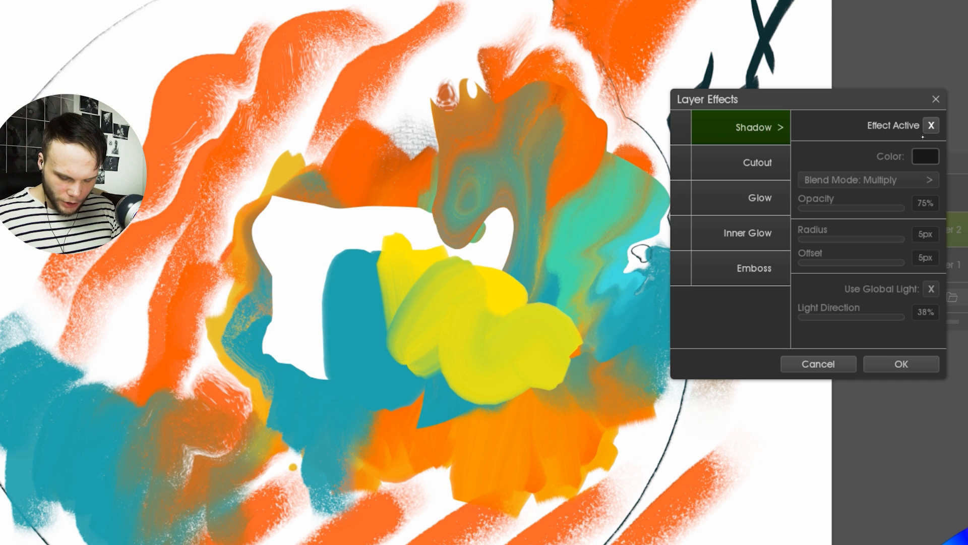
click(931, 126)
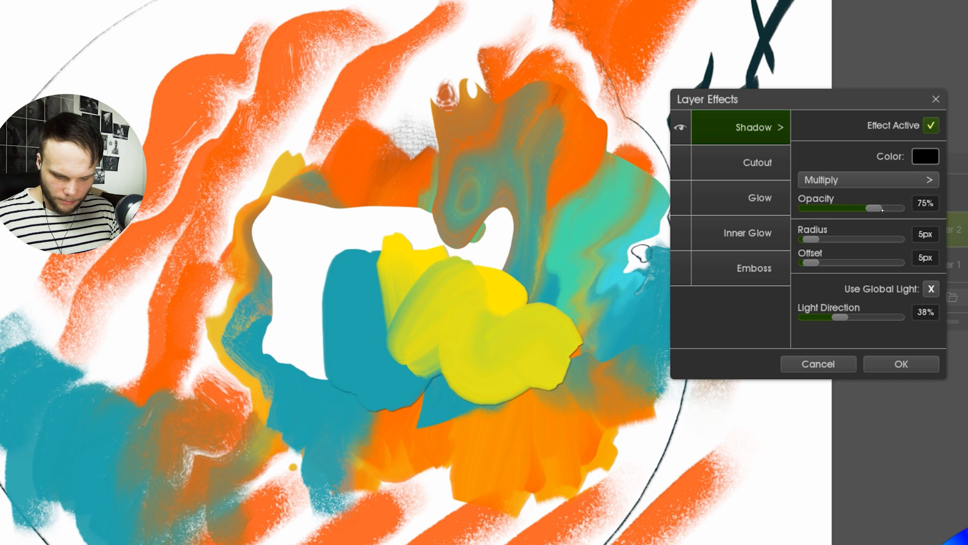
drag(875, 207, 922, 205)
drag(811, 240, 936, 230)
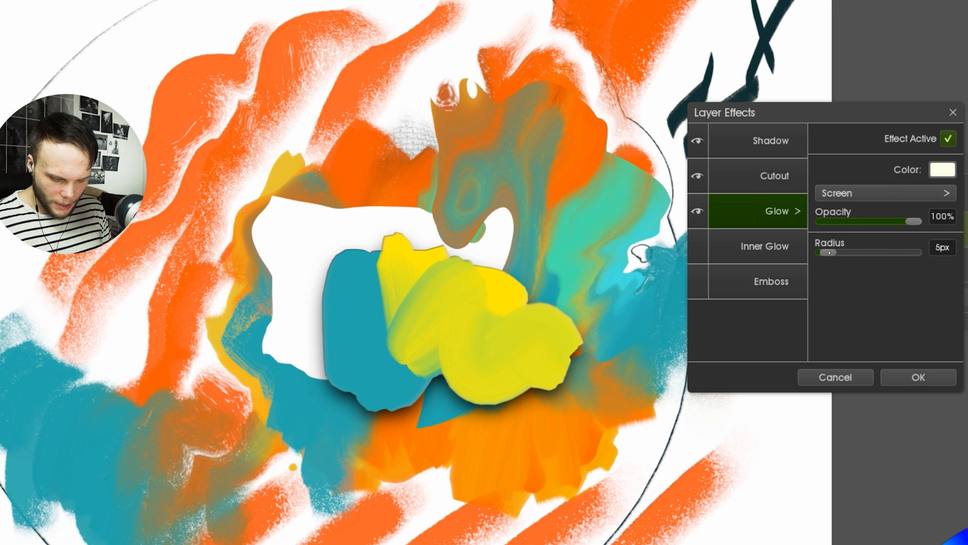
mouse_move(830, 252)
mouse_down()
mouse_move(912, 258)
mouse_move(763, 270)
mouse_move(937, 268)
mouse_up()
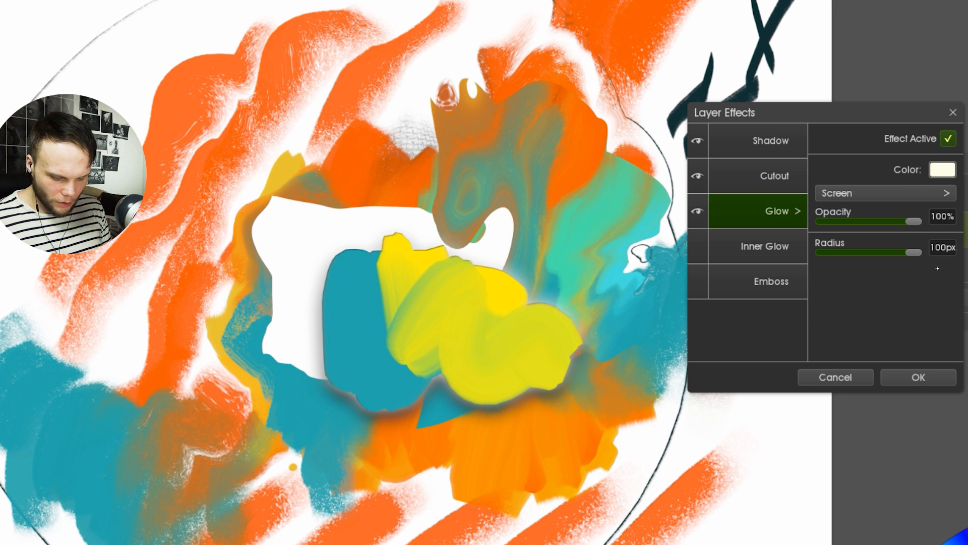
click(895, 379)
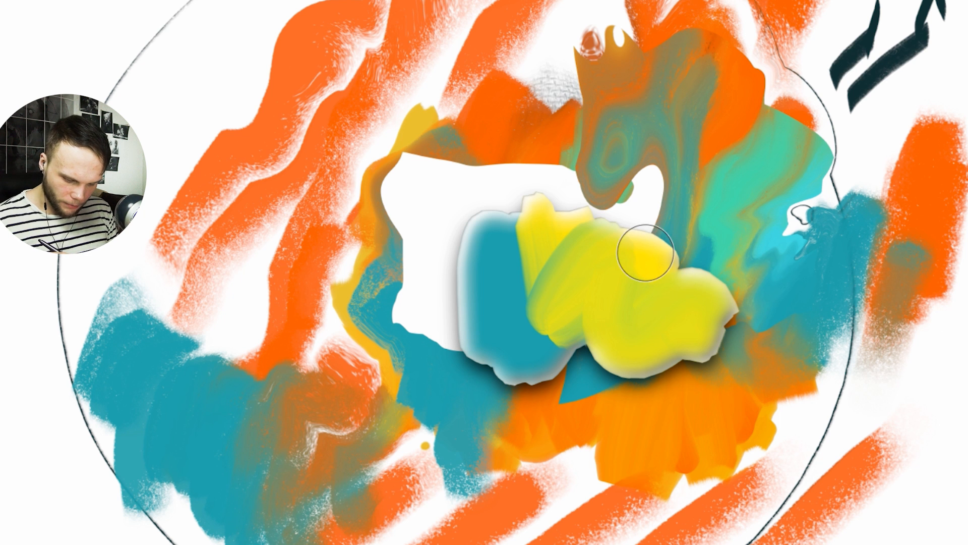
Paint broad yellow, orange and red strokes on and around the shapes that carry the layer effects
mouse_move(645, 252)
mouse_down()
mouse_move(679, 199)
mouse_move(688, 237)
mouse_move(656, 271)
mouse_move(615, 279)
mouse_move(609, 256)
mouse_move(639, 189)
mouse_move(727, 244)
mouse_move(691, 288)
mouse_move(684, 247)
mouse_move(680, 305)
mouse_move(702, 314)
mouse_move(707, 350)
mouse_move(666, 185)
mouse_move(597, 172)
mouse_move(584, 218)
mouse_move(560, 142)
mouse_move(547, 196)
mouse_move(499, 255)
mouse_move(494, 220)
mouse_move(512, 184)
mouse_move(533, 213)
mouse_move(502, 258)
mouse_move(493, 249)
mouse_move(525, 185)
mouse_up()
mouse_move(474, 368)
mouse_down()
mouse_move(499, 348)
mouse_move(537, 388)
mouse_move(558, 360)
mouse_move(546, 422)
mouse_move(570, 363)
mouse_move(522, 340)
mouse_move(472, 386)
mouse_move(480, 264)
mouse_move(529, 116)
mouse_move(545, 172)
mouse_move(580, 81)
mouse_move(584, 167)
mouse_move(614, 168)
mouse_up()
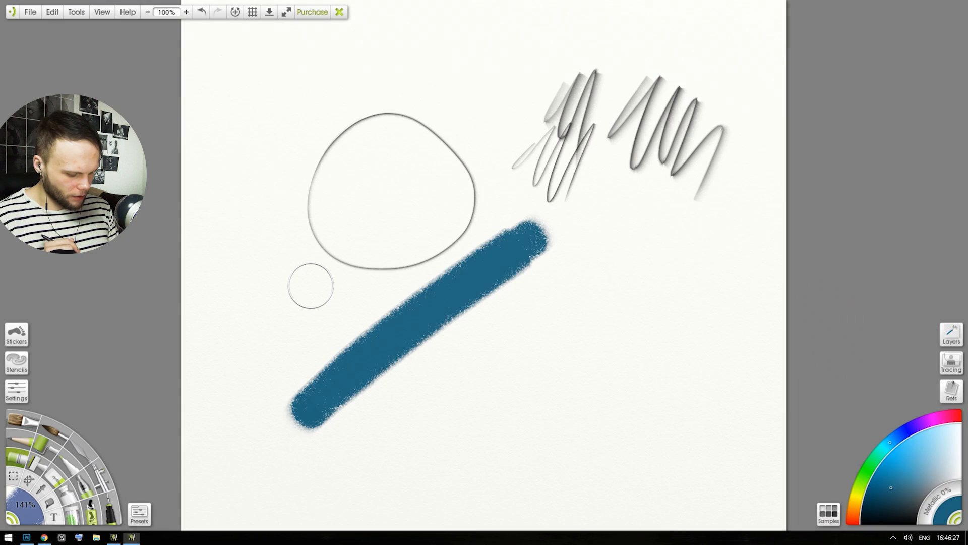
Switch back and forth between the two ArtRage windows to compare the older and newer interfaces
key(alt+Tab)
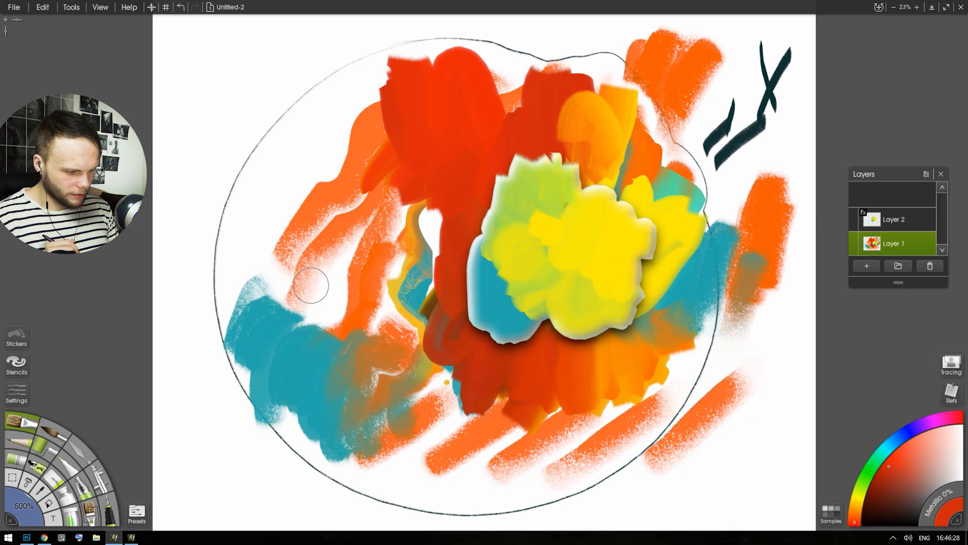
key(alt+Tab)
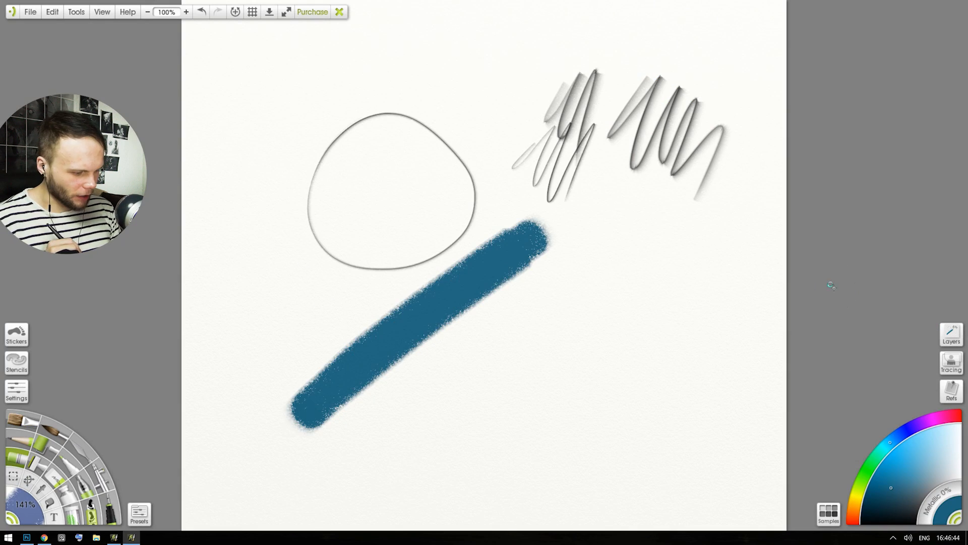
key(alt+Tab)
key(alt+Tab)
key(alt+Tab)
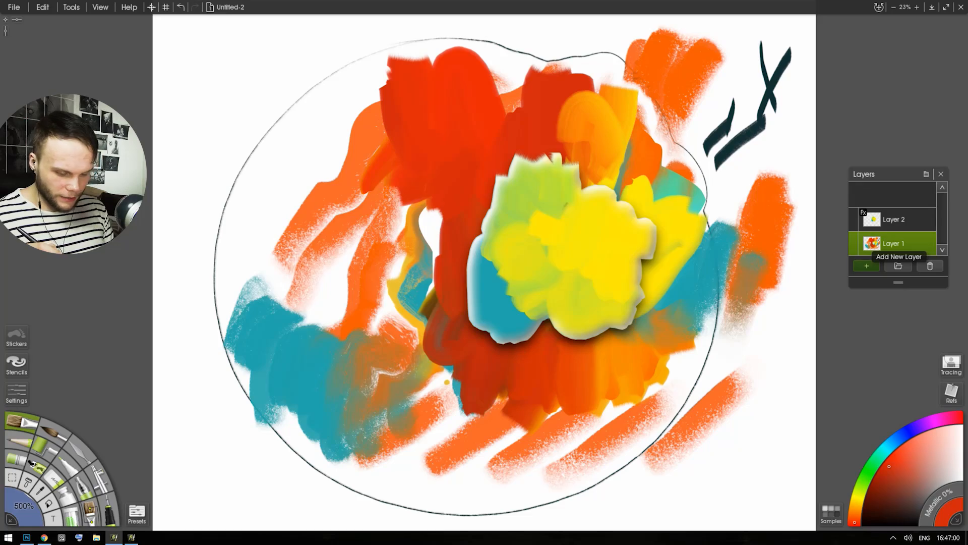
key(alt+Tab)
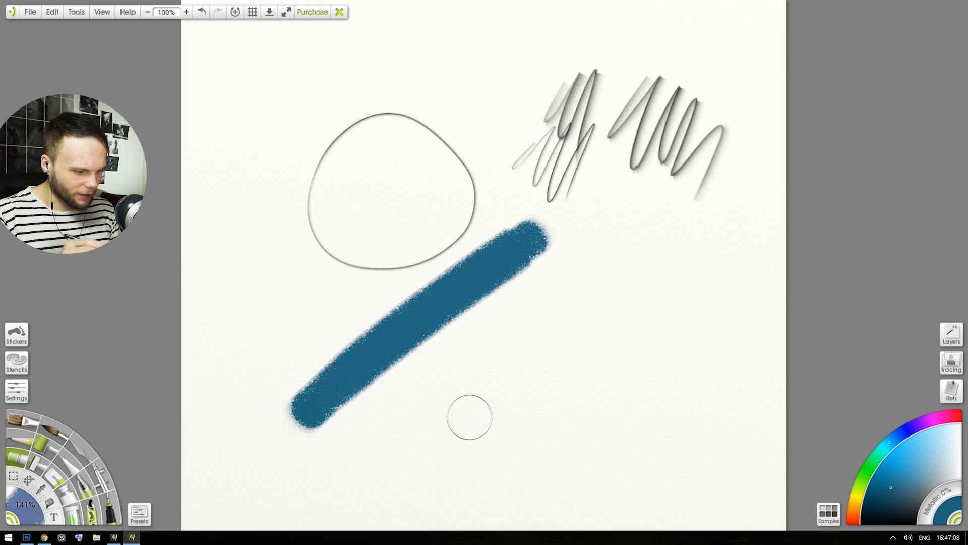
key(alt+Tab)
Create a second painting of 6000 by 4800 px at 72 pixels per inch alongside the open one
click(225, 7)
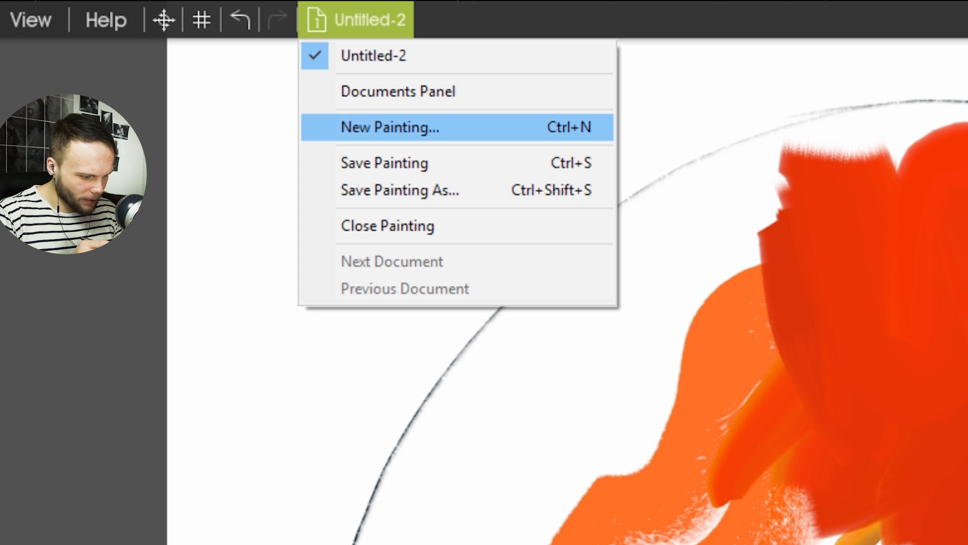
click(390, 127)
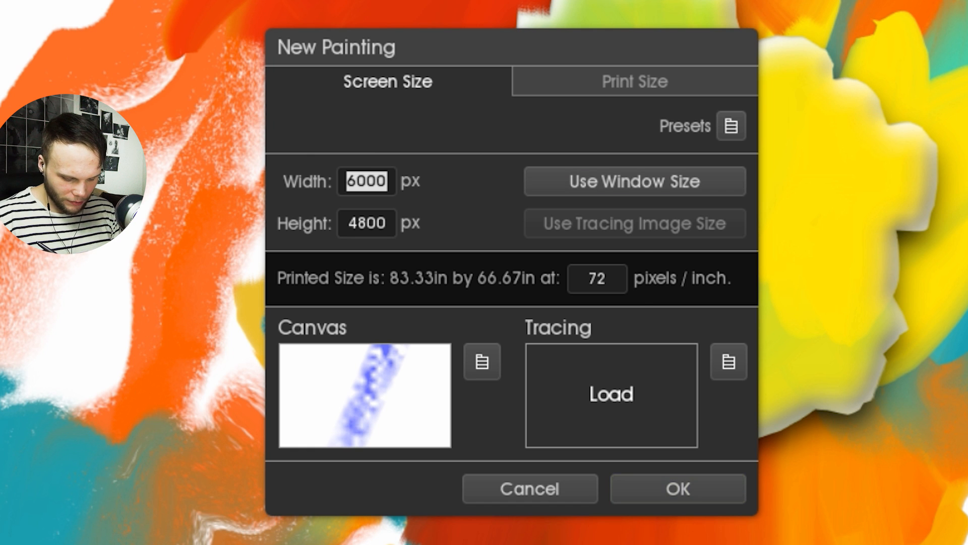
click(677, 500)
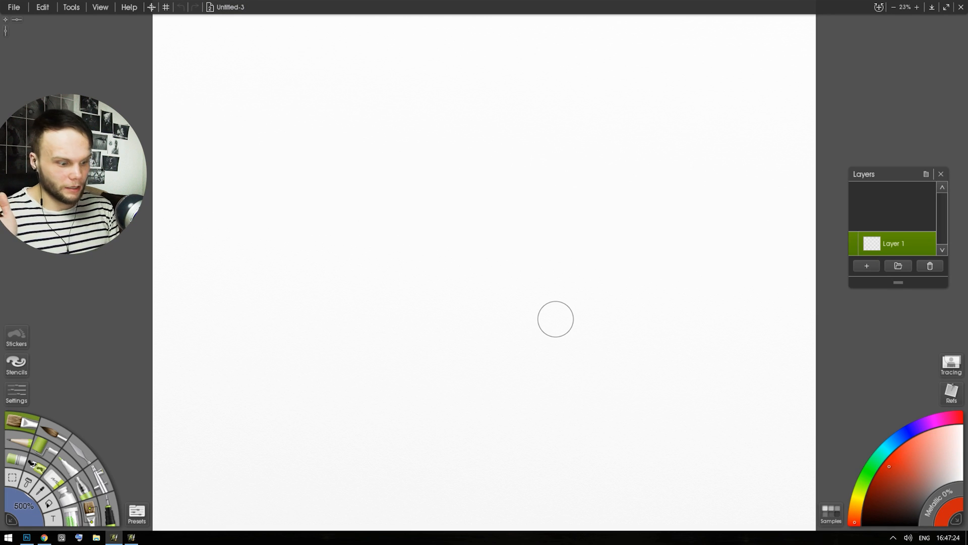
Look through the list of open documents and switch back to the Untitled-2 painting
click(225, 7)
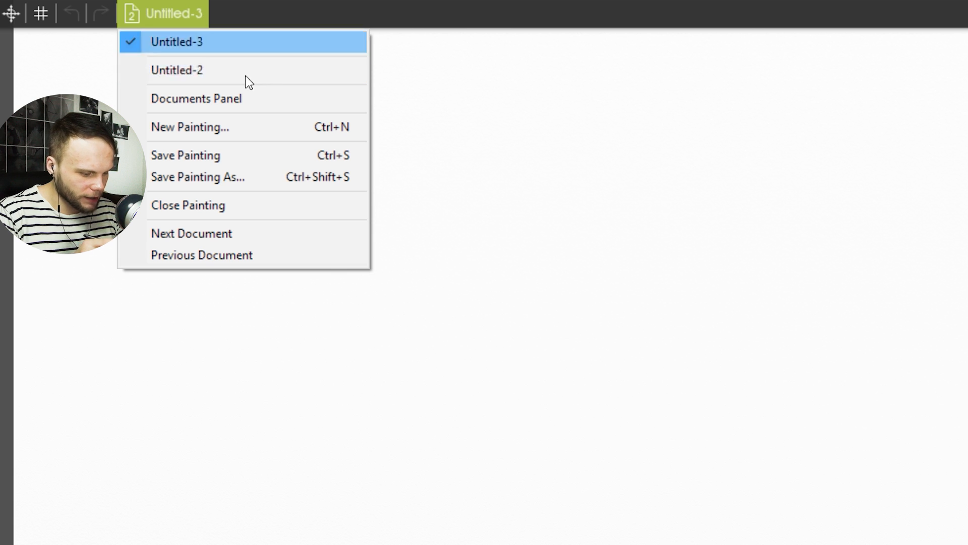
click(226, 28)
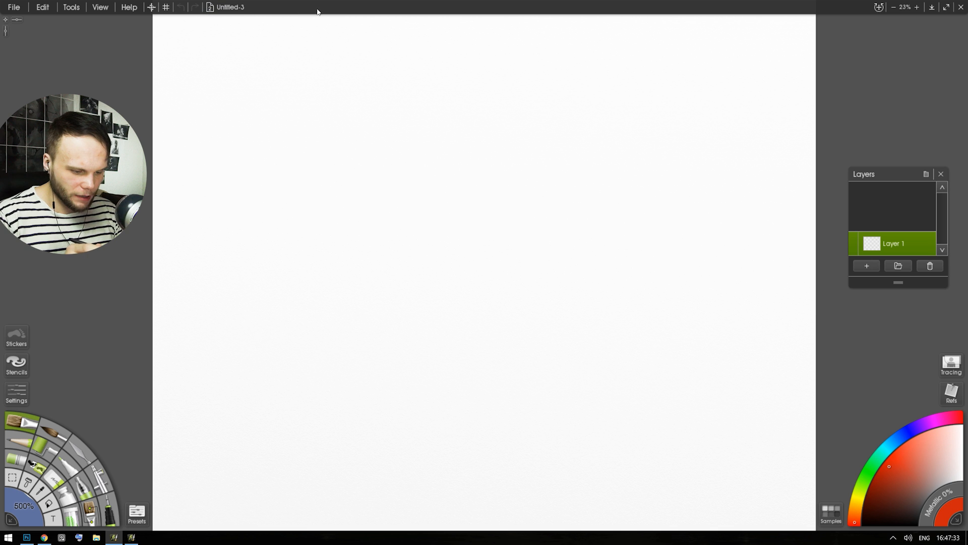
click(228, 7)
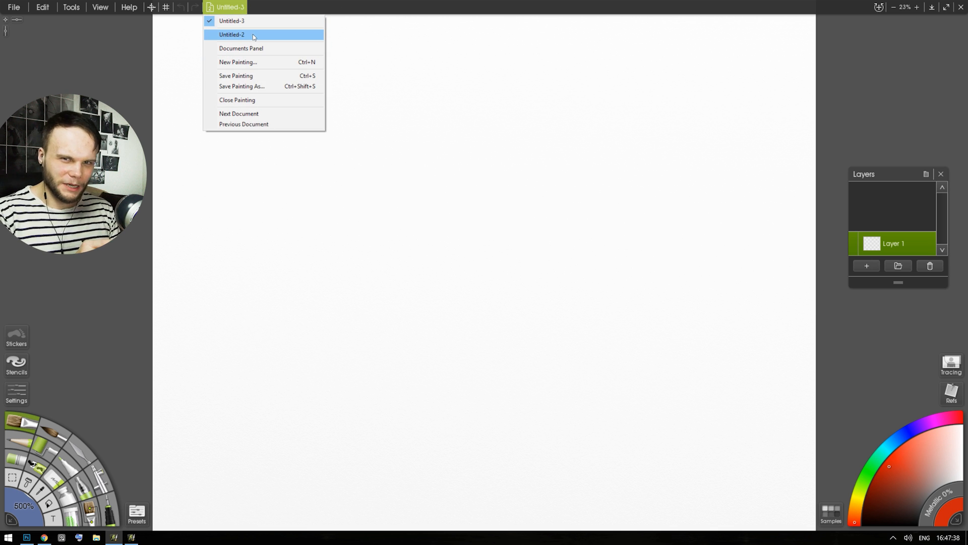
click(256, 37)
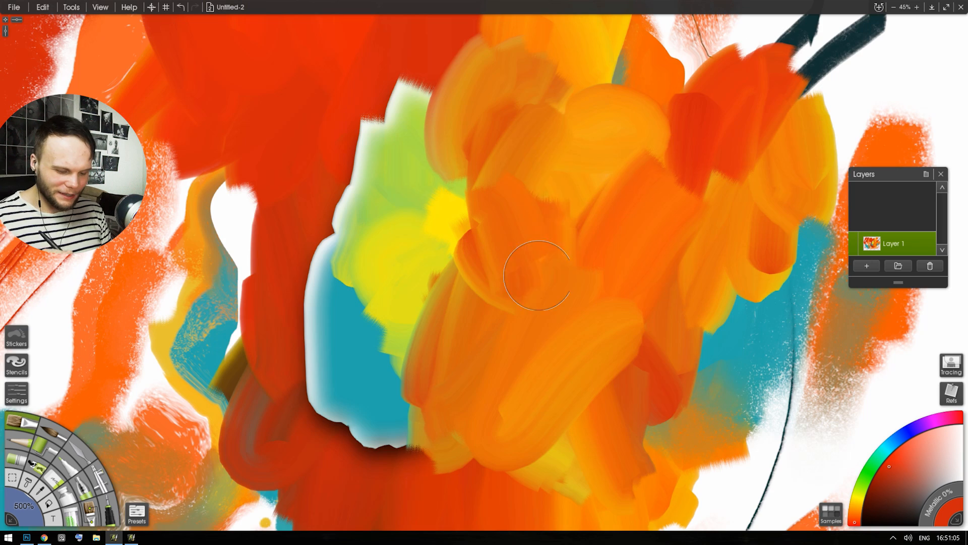
Paint broad orange strokes downward over the middle of the Untitled-2 painting
drag(552, 159, 555, 292)
drag(594, 131, 579, 353)
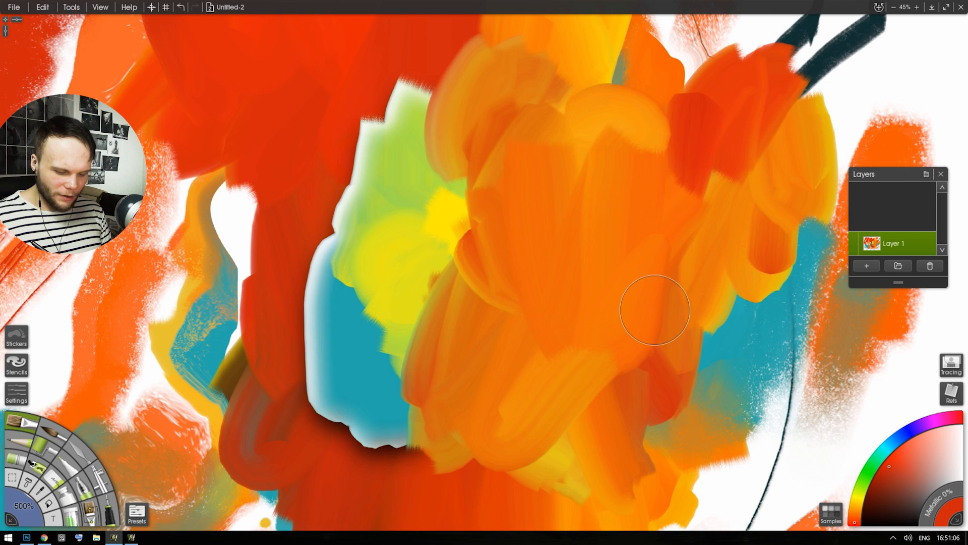
scroll(508, 267, down, 5)
mouse_move(544, 302)
mouse_down()
mouse_move(643, 318)
mouse_move(605, 295)
mouse_move(601, 310)
mouse_up()
scroll(504, 282, up, 2)
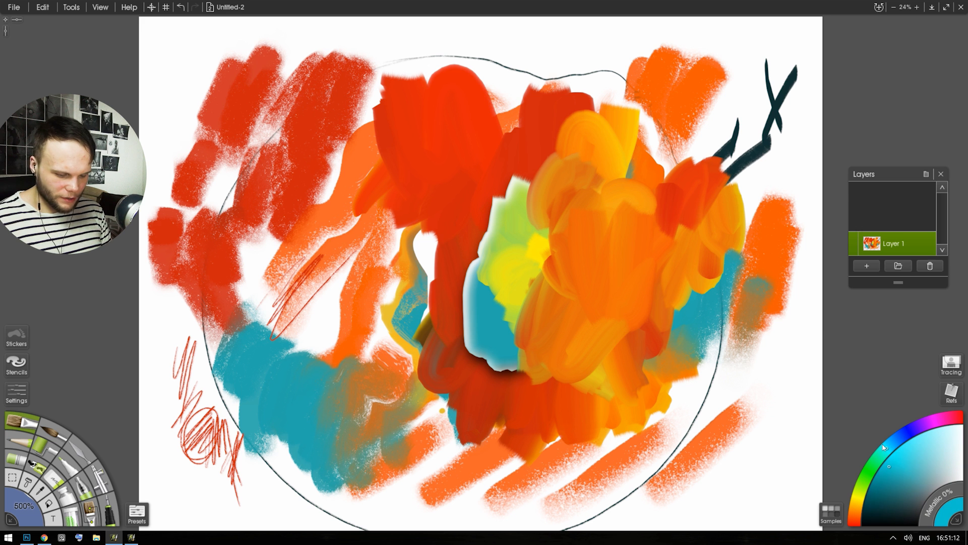
Switch to the older ArtRage window and try its Oil Brush at 500% size on the blank area beside the blue stroke
key(alt+Tab)
key(alt+Tab)
drag(369, 407, 393, 407)
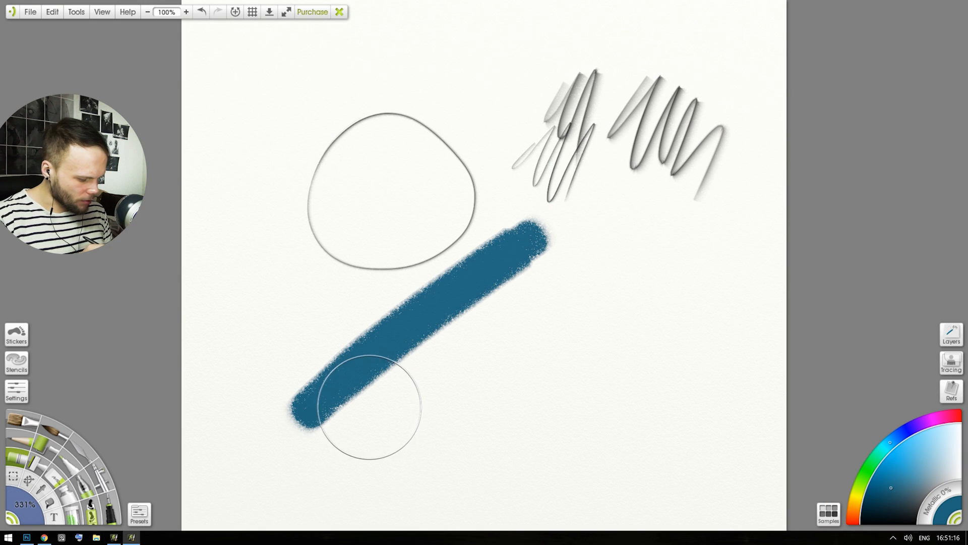
click(23, 420)
mouse_move(517, 316)
mouse_down()
mouse_move(571, 283)
mouse_move(579, 301)
mouse_move(653, 267)
mouse_up()
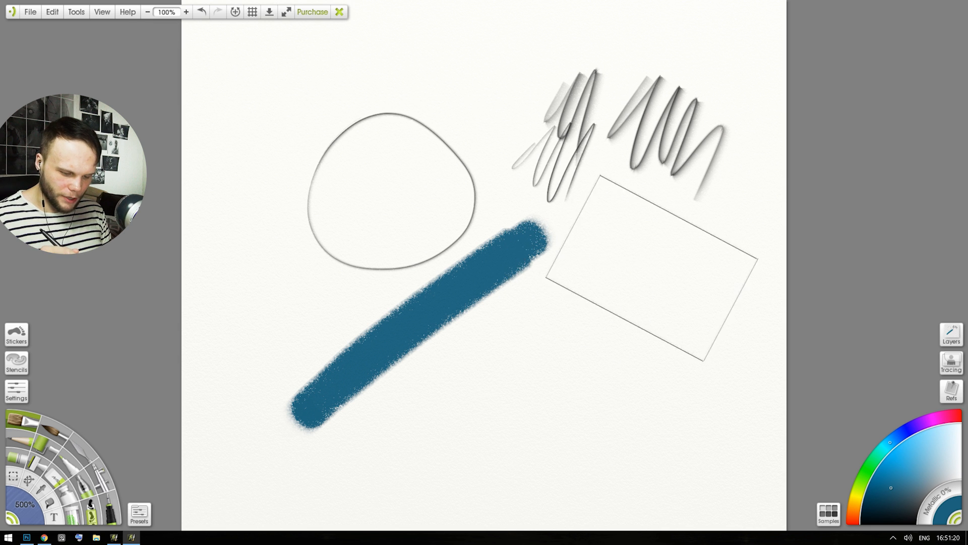
Return to the ArtRage 5 painting and paint long diagonal teal strokes across the orange centre and the red area
key(alt+Tab)
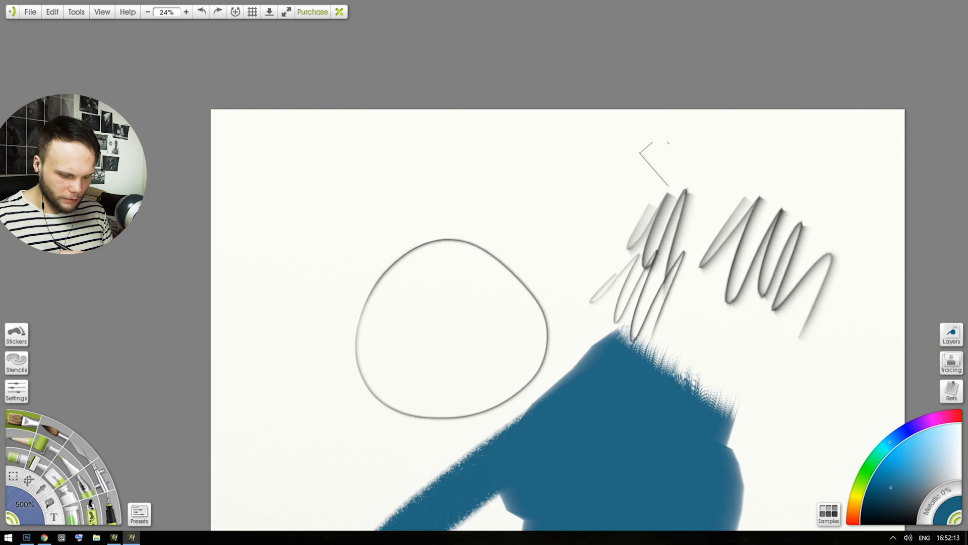
mouse_move(627, 169)
mouse_down()
mouse_move(464, 270)
mouse_move(324, 415)
mouse_up()
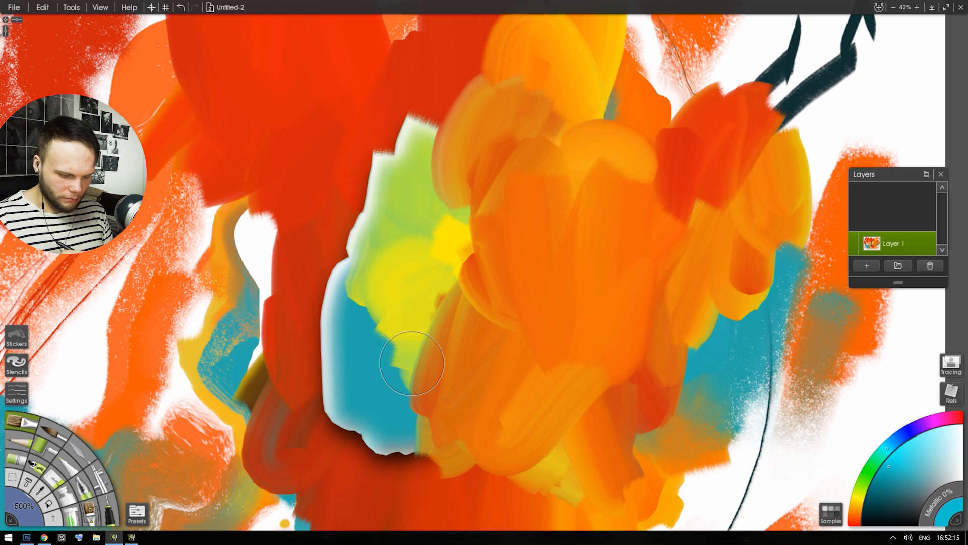
mouse_move(643, 159)
mouse_down()
mouse_move(439, 274)
mouse_move(353, 365)
mouse_up()
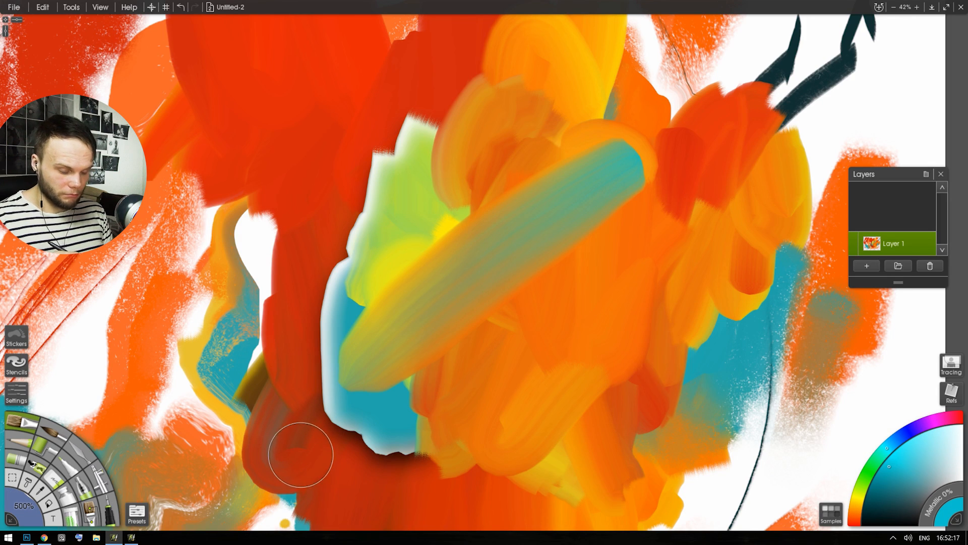
scroll(301, 454, down, 3)
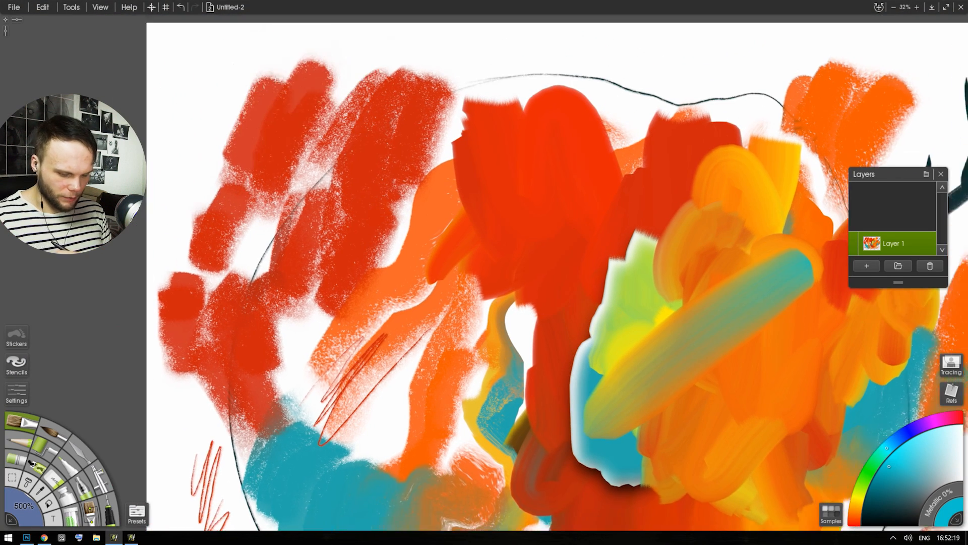
drag(582, 234, 398, 385)
Alternate between the two ArtRage windows, painting similar long diagonal strokes in each to compare brush response
key(alt+Tab)
drag(637, 186, 432, 401)
key(alt+Tab)
drag(648, 174, 377, 375)
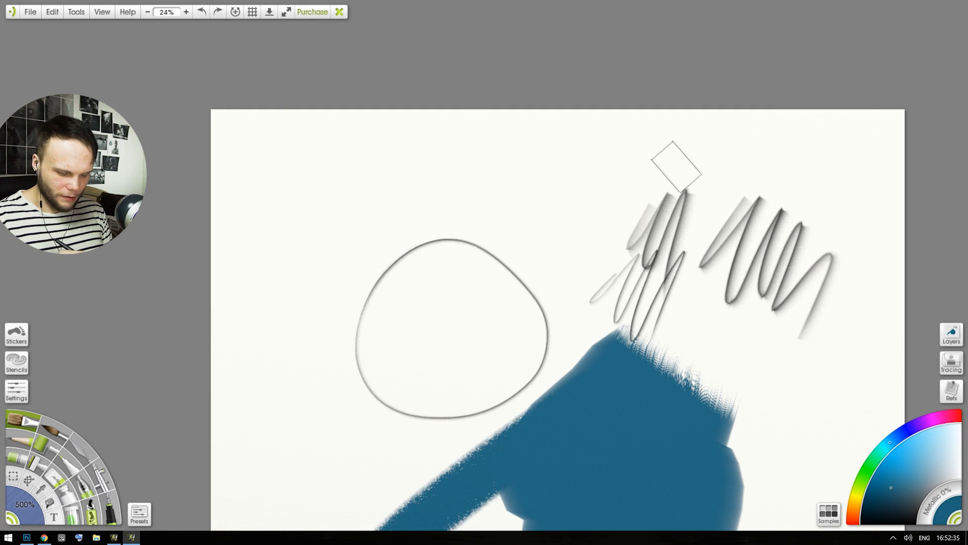
Test long diagonal blue strokes repeatedly in the older ArtRage version, undoing the first two attempts
drag(667, 169, 517, 285)
key(ctrl+z)
mouse_move(703, 147)
mouse_down()
mouse_move(386, 351)
mouse_move(261, 465)
mouse_up()
key(ctrl+z)
mouse_move(635, 177)
mouse_down()
mouse_move(461, 278)
mouse_move(253, 504)
mouse_up()
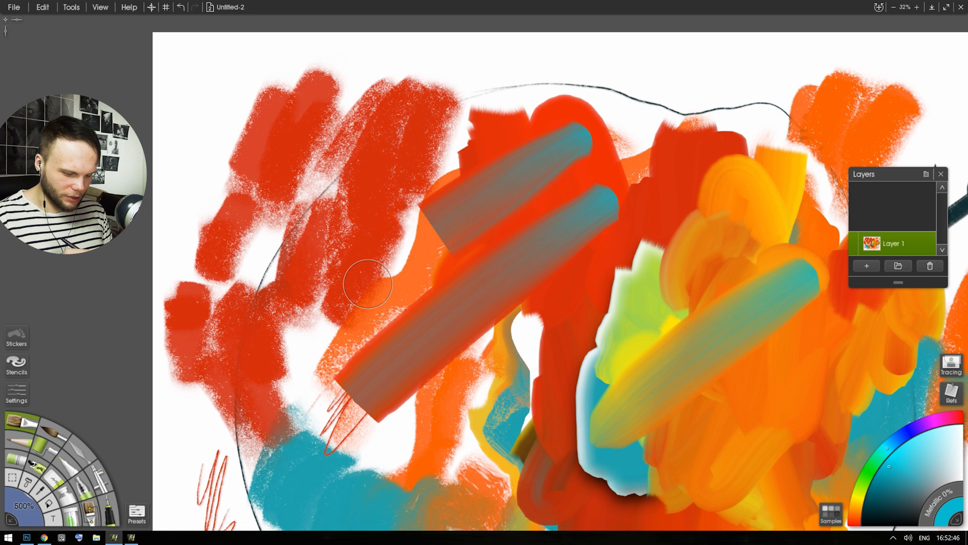
Paint many wide teal strokes over the red, orange and yellow areas in the ArtRage 5 painting, blending the colours
drag(367, 283, 306, 343)
drag(651, 132, 308, 427)
drag(655, 214, 343, 454)
drag(496, 118, 212, 315)
mouse_move(467, 149)
mouse_down()
mouse_move(418, 177)
mouse_move(421, 235)
mouse_move(507, 342)
mouse_move(528, 310)
mouse_move(619, 333)
mouse_move(669, 302)
mouse_move(683, 110)
mouse_move(634, 178)
mouse_move(603, 198)
mouse_move(616, 247)
mouse_up()
drag(740, 115, 740, 121)
drag(740, 151, 578, 183)
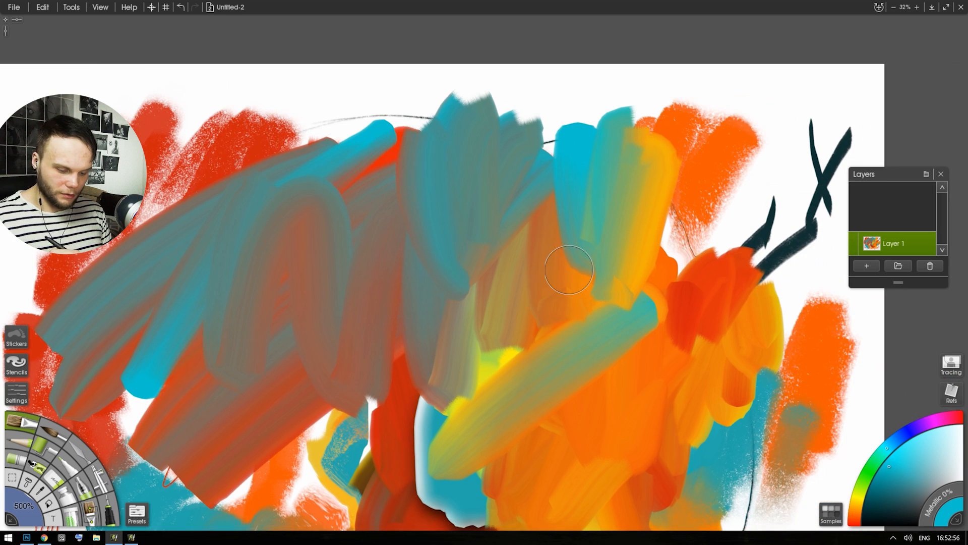
drag(583, 343, 551, 348)
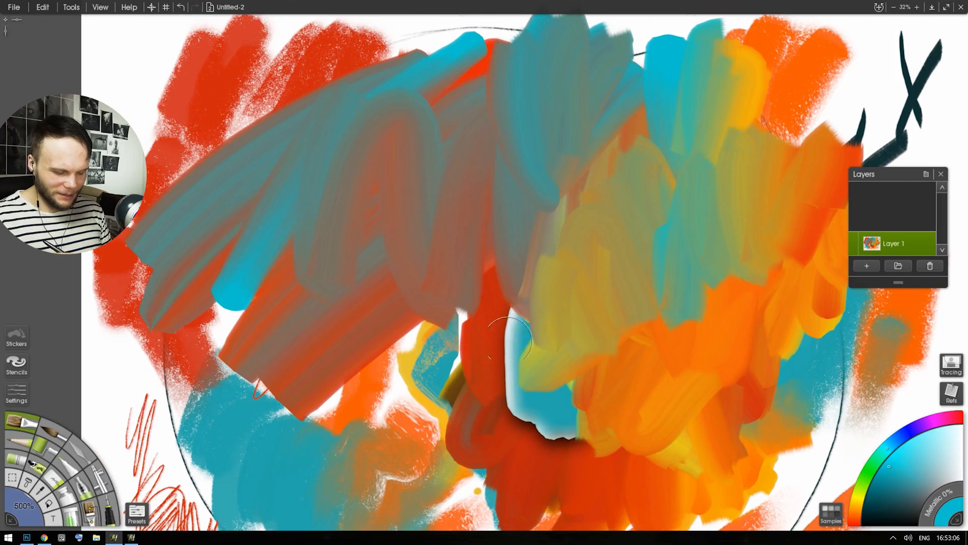
mouse_move(509, 302)
mouse_down()
mouse_move(522, 398)
mouse_move(545, 429)
mouse_move(587, 441)
mouse_up()
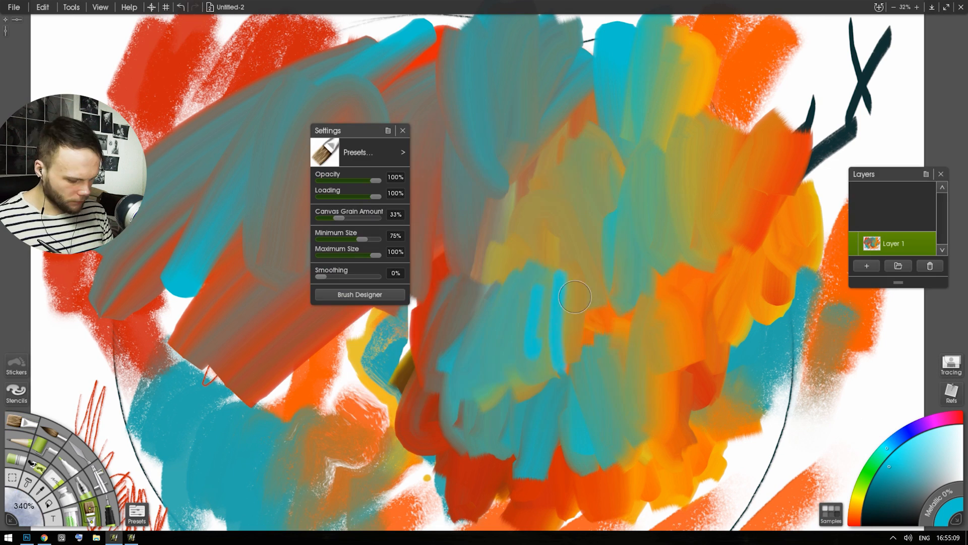
Open the Brush Designer for the custom brush and paint black test strokes in its preview area
click(362, 294)
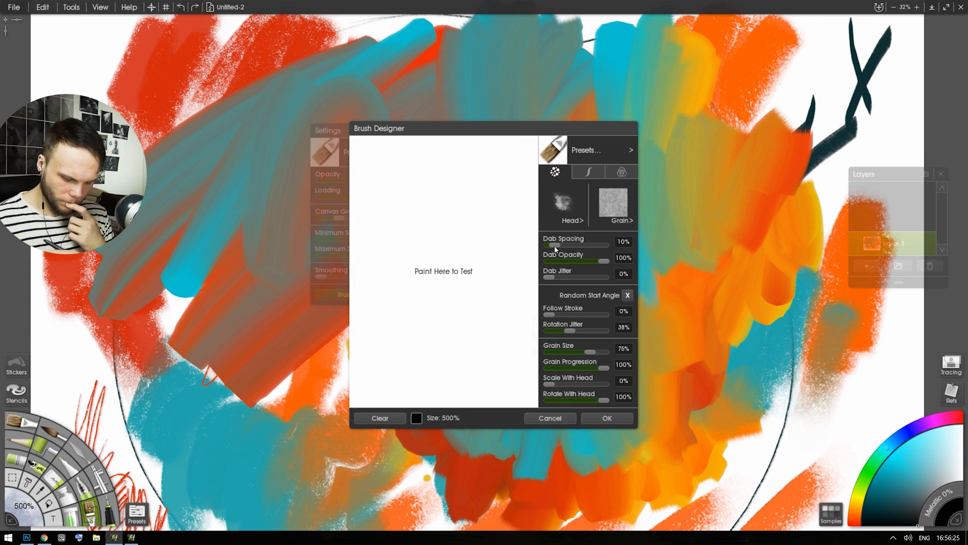
drag(370, 335, 451, 373)
drag(487, 221, 447, 267)
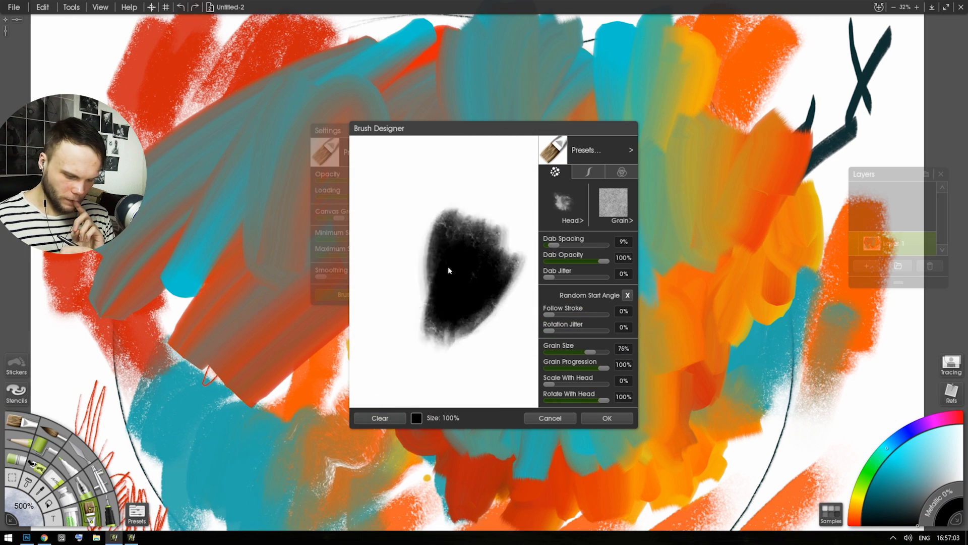
Set the custom brush's colour blend mode to Multiply and paint overlapping cyan test strokes in the preview
click(622, 172)
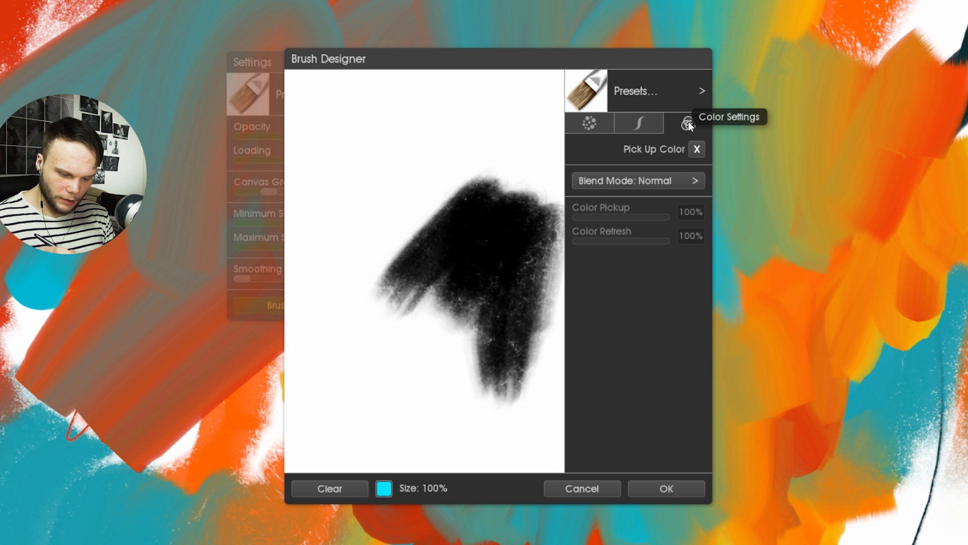
click(693, 180)
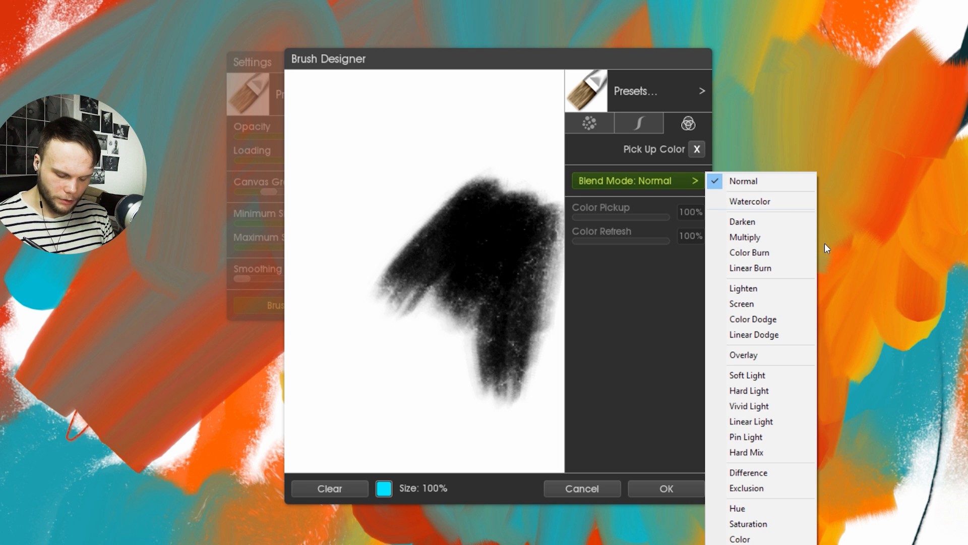
click(756, 237)
drag(445, 222, 559, 264)
mouse_move(533, 144)
mouse_down()
mouse_move(492, 190)
mouse_move(679, 283)
mouse_up()
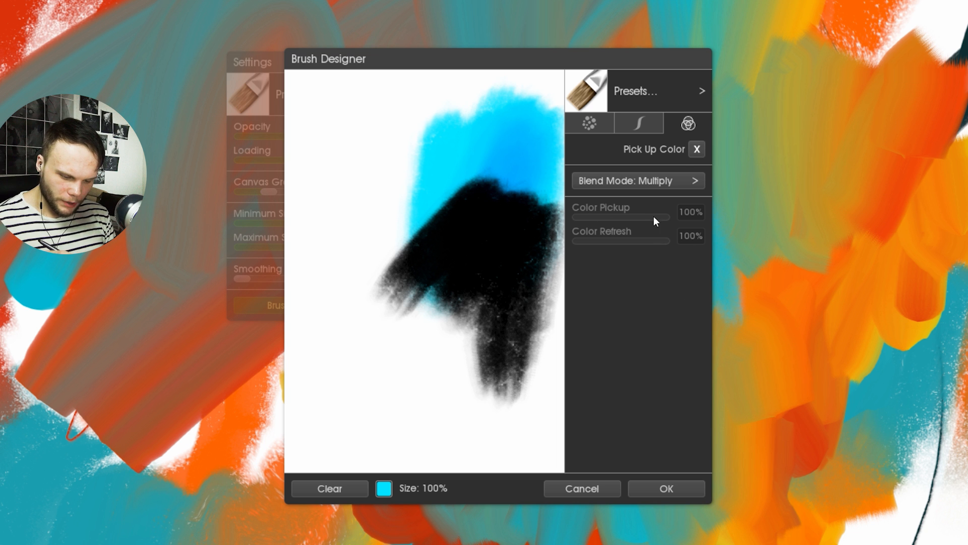
Enable Pick Up Color for the custom brush and paint test strokes through the black and cyan paint
click(699, 149)
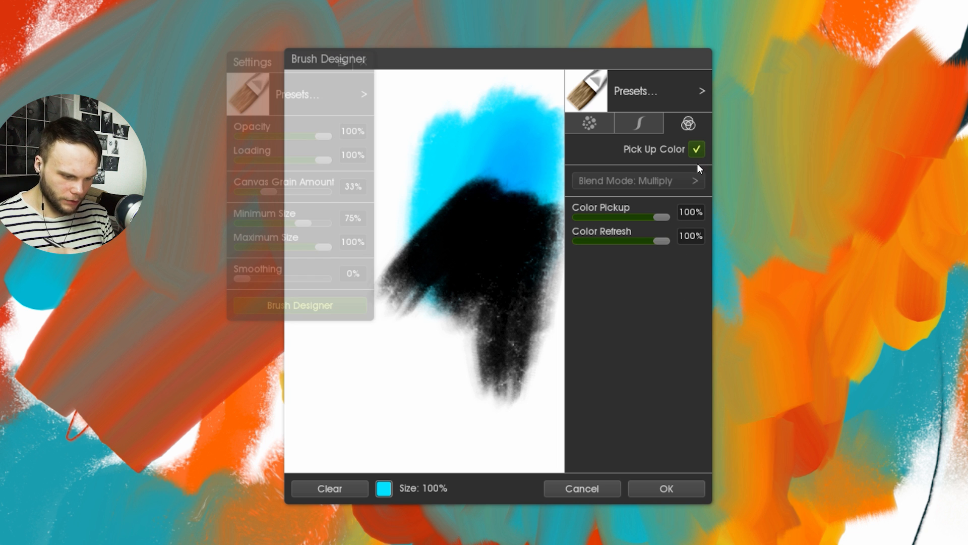
drag(549, 53, 600, 35)
drag(488, 233, 409, 305)
mouse_move(515, 255)
mouse_down()
mouse_move(462, 358)
mouse_move(508, 386)
mouse_up()
drag(537, 225, 491, 265)
mouse_move(507, 214)
mouse_down()
mouse_move(456, 272)
mouse_move(479, 262)
mouse_up()
mouse_move(569, 146)
mouse_down()
mouse_move(524, 210)
mouse_move(505, 135)
mouse_up()
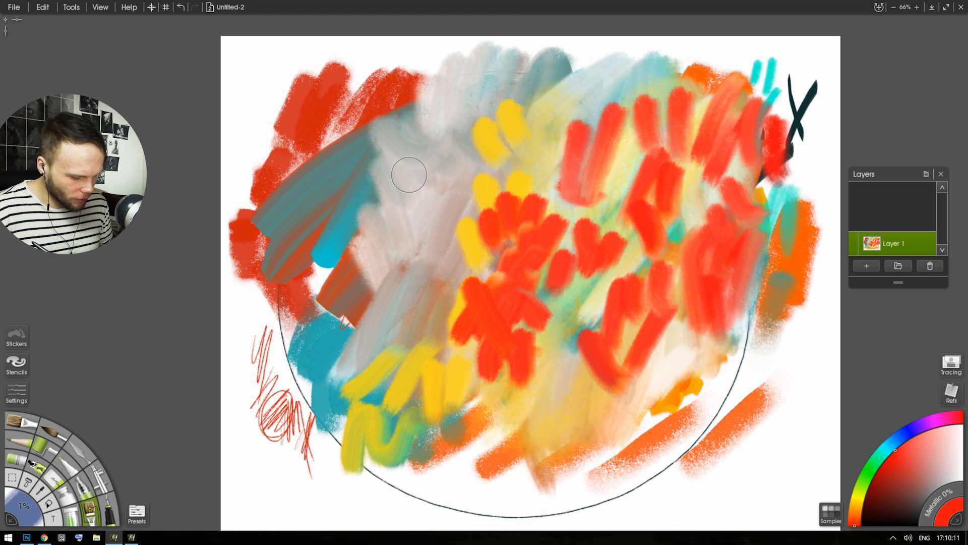
drag(622, 325, 574, 315)
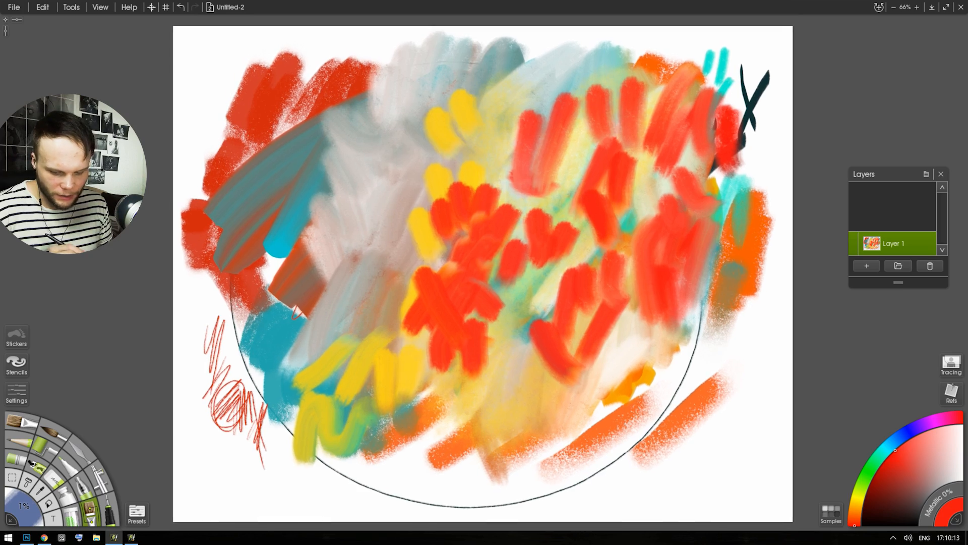